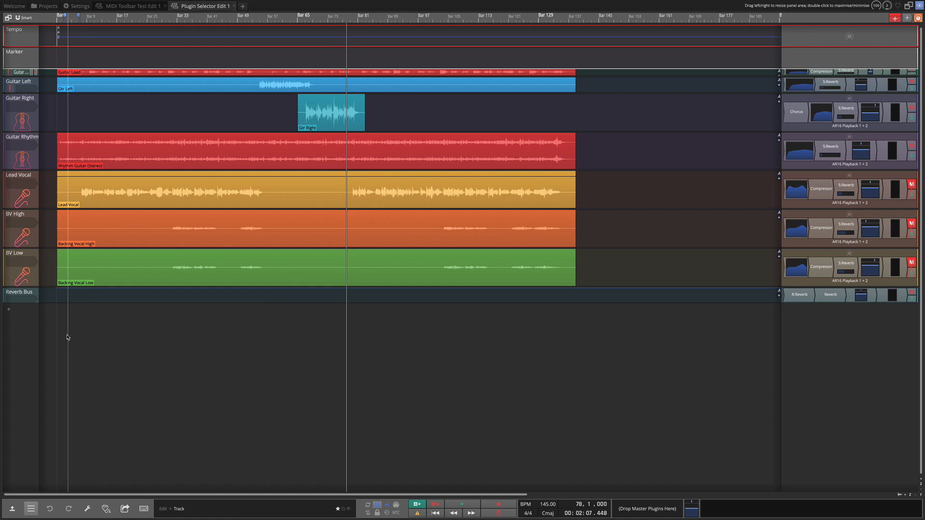
Step: Check the timeline options and place the playhead at about bar 88
{"action": "left_click", "coordinate": [14, 509]}
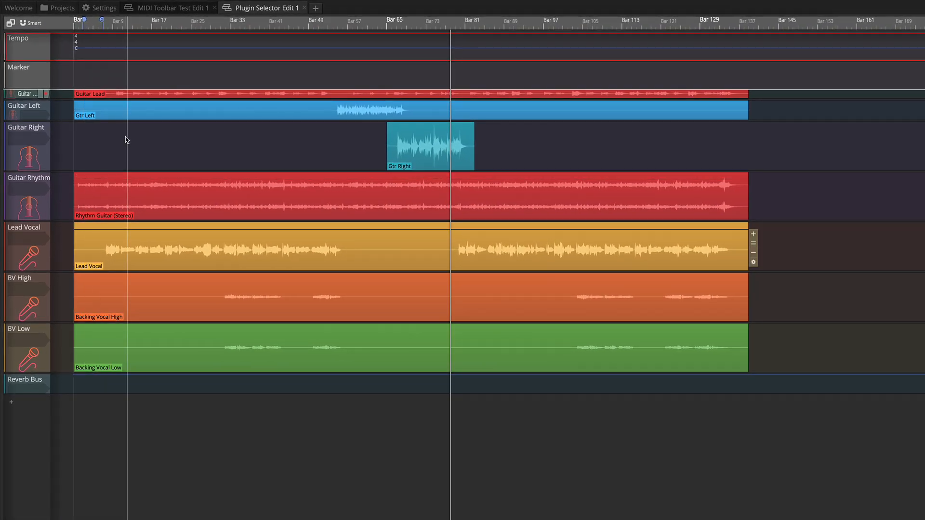
{"action": "right_click", "coordinate": [201, 25]}
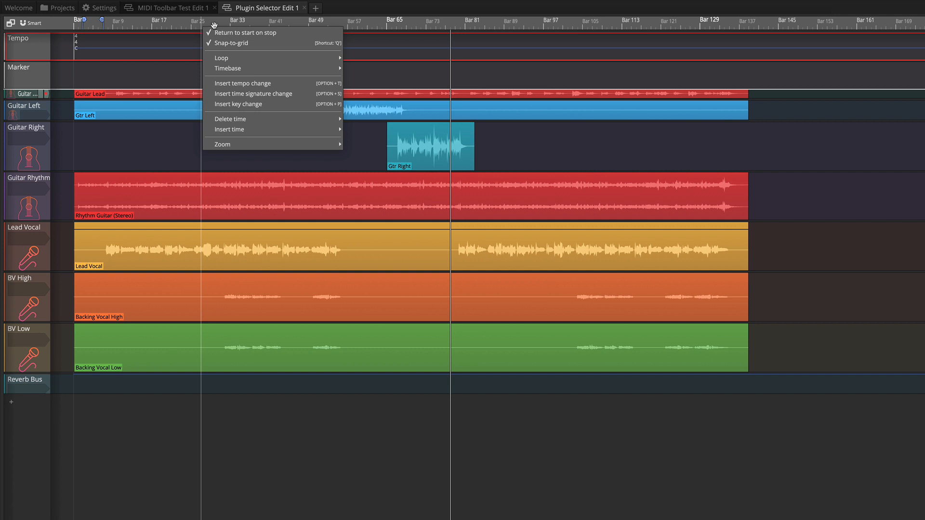
{"action": "left_click", "coordinate": [498, 25]}
{"action": "left_click", "coordinate": [498, 25]}
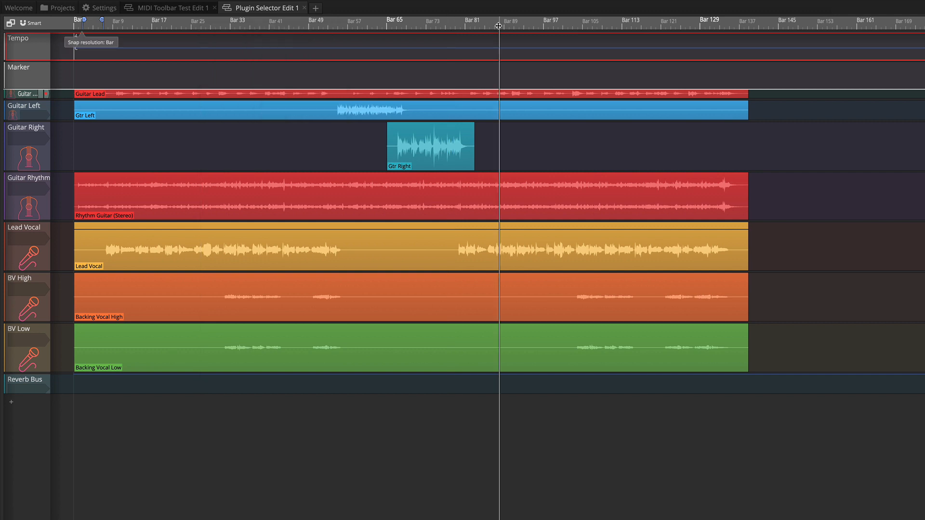
Step: Turn on Loop follows selection for the timeline and select the Gtr Right clip so the loop range matches it
{"action": "right_click", "coordinate": [498, 25]}
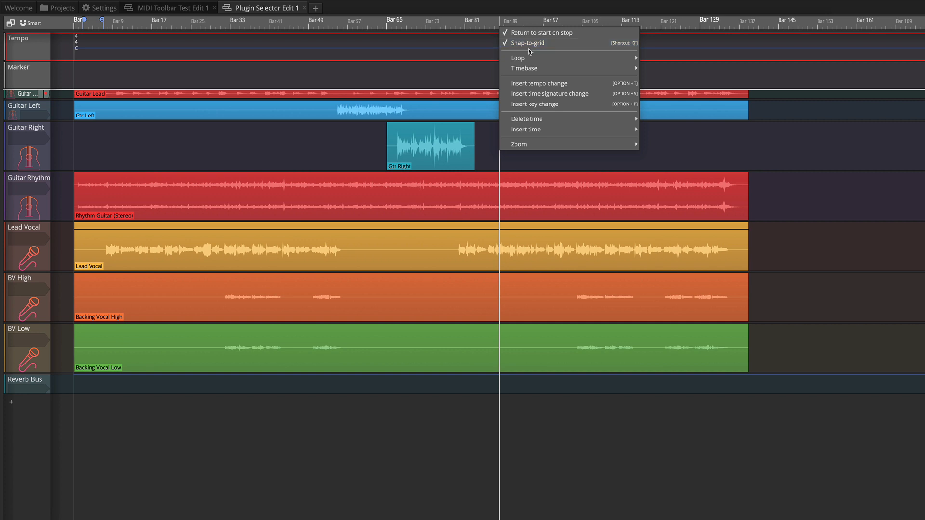
{"action": "mouse_move", "coordinate": [530, 58]}
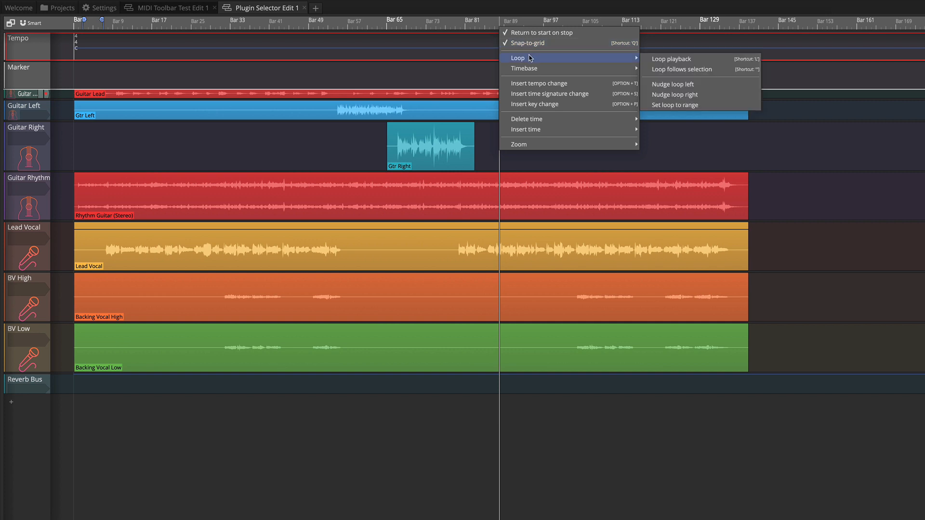
{"action": "left_click", "coordinate": [675, 71]}
{"action": "left_click", "coordinate": [421, 126]}
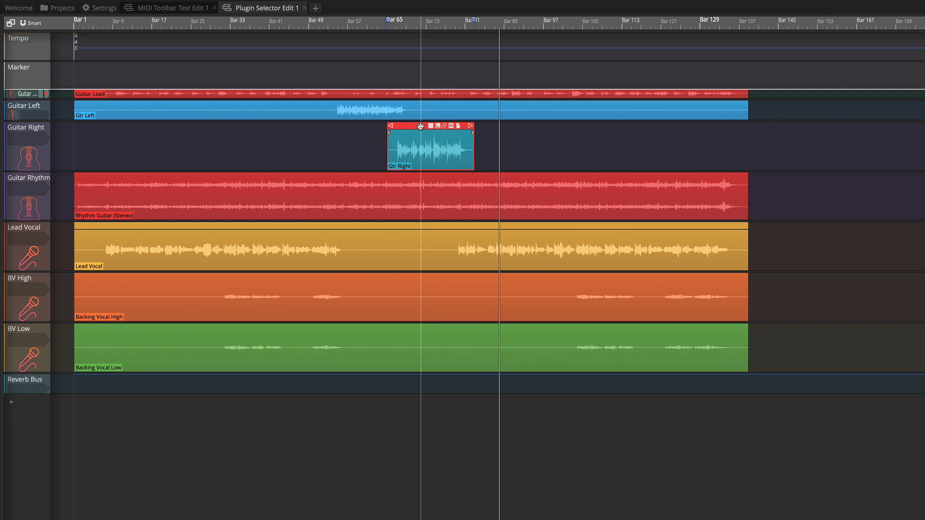
Step: Nudge the loop range one loop length to the right of the Gtr Right clip
{"action": "mouse_move", "coordinate": [388, 23]}
{"action": "left_mouse_down"}
{"action": "mouse_move", "coordinate": [474, 26]}
{"action": "mouse_move", "coordinate": [387, 23]}
{"action": "left_mouse_up"}
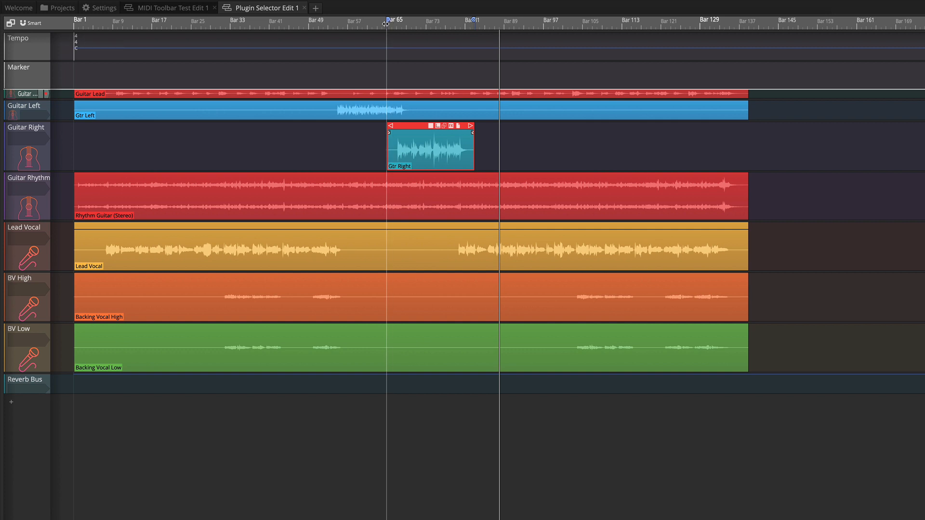
{"action": "left_click_drag", "start_coordinate": [387, 23], "coordinate": [473, 21]}
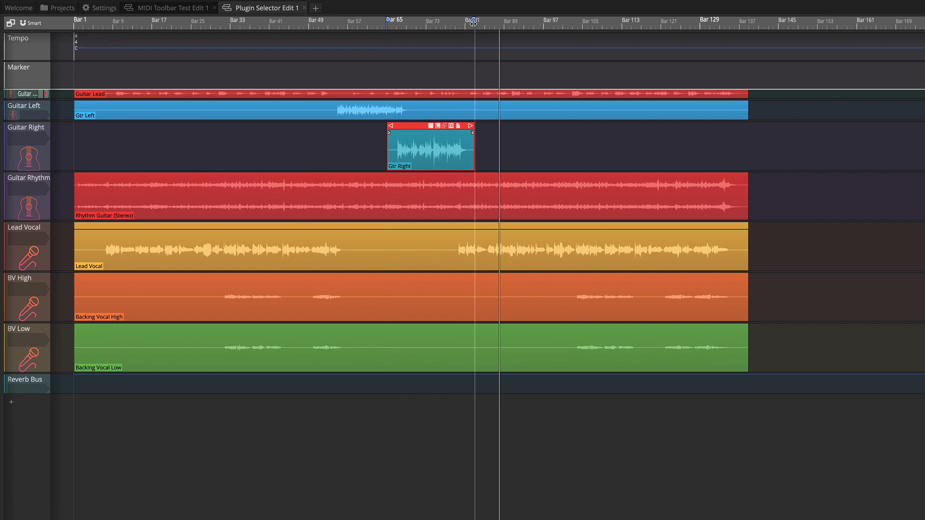
{"action": "left_click_drag", "start_coordinate": [474, 22], "coordinate": [430, 23]}
{"action": "right_click", "coordinate": [431, 25]}
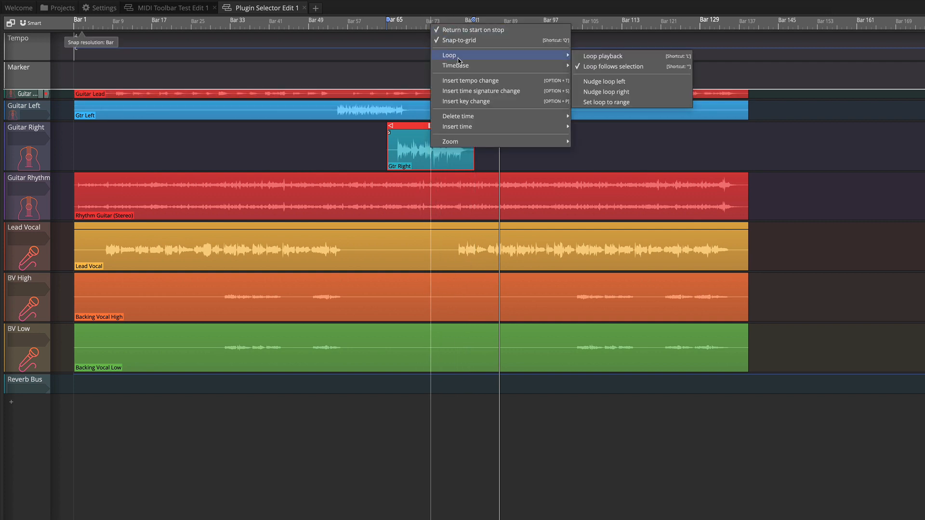
{"action": "mouse_move", "coordinate": [561, 54]}
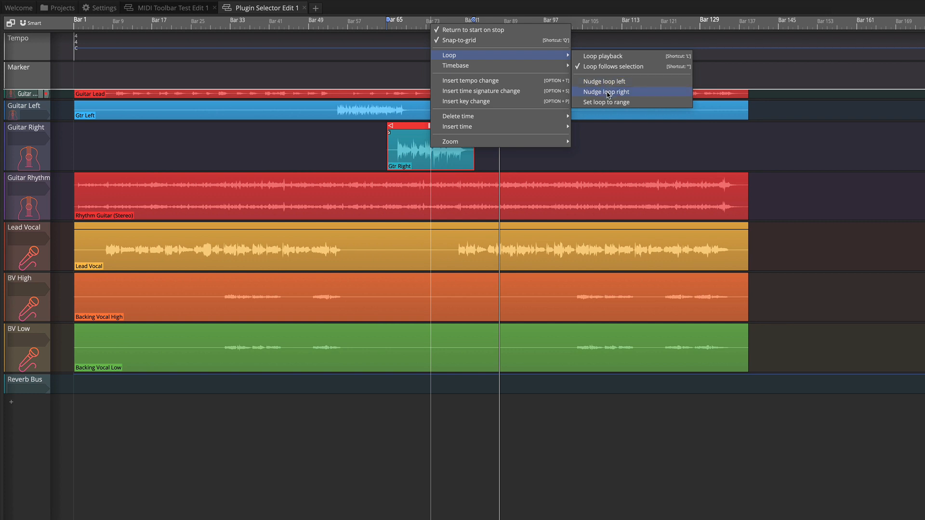
{"action": "left_click", "coordinate": [608, 92]}
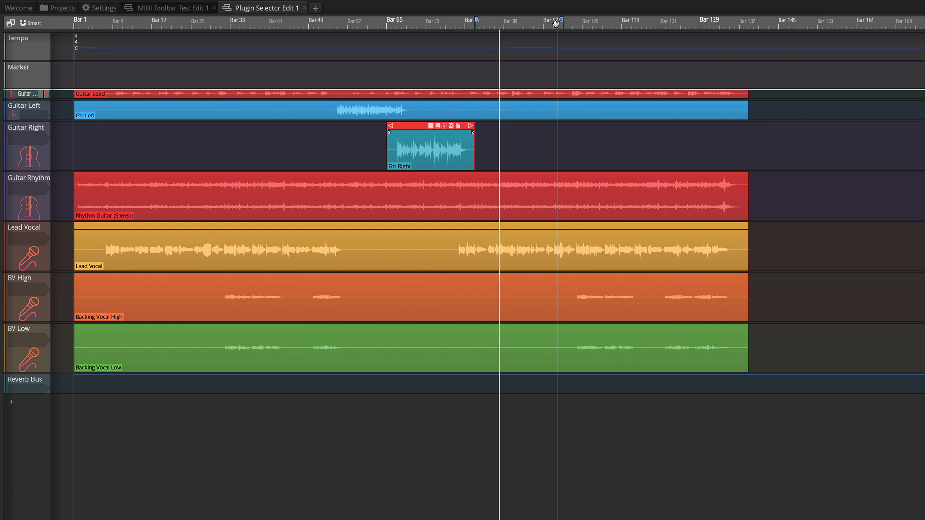
Step: Select the Rhythm Guitar (Stereo) clip and split it at about bar 107
{"action": "left_click", "coordinate": [575, 177]}
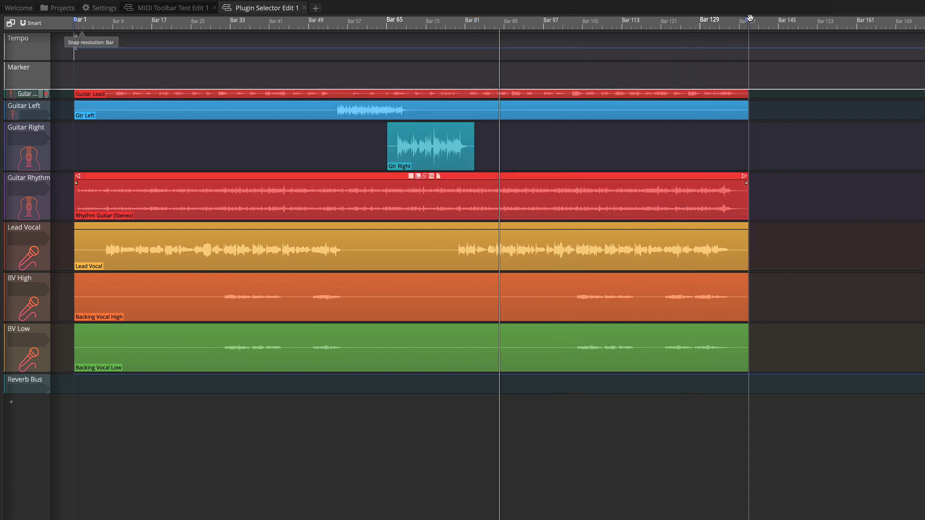
{"action": "mouse_move", "coordinate": [597, 109]}
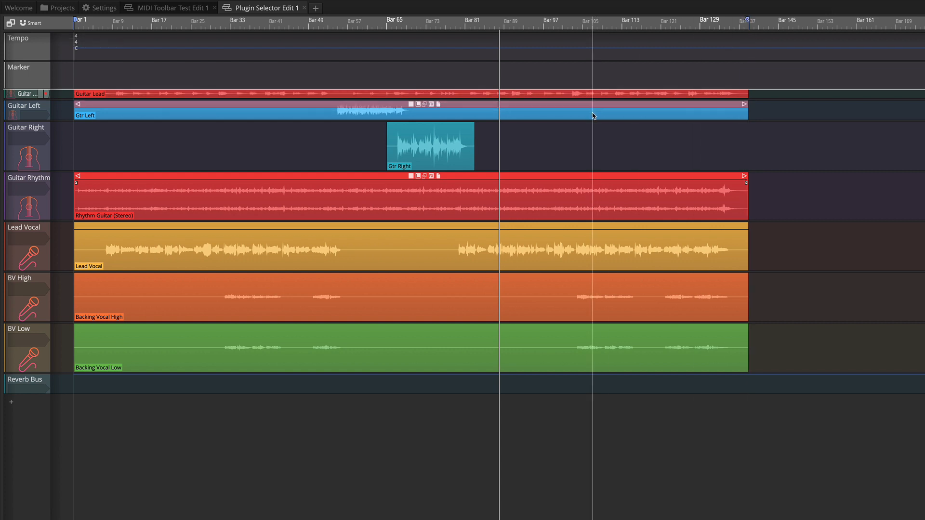
{"action": "key", "text": "s"}
Step: Split the Gtr Left clip at bar 109 and select its second part to loop that region
{"action": "left_click", "coordinate": [604, 113]}
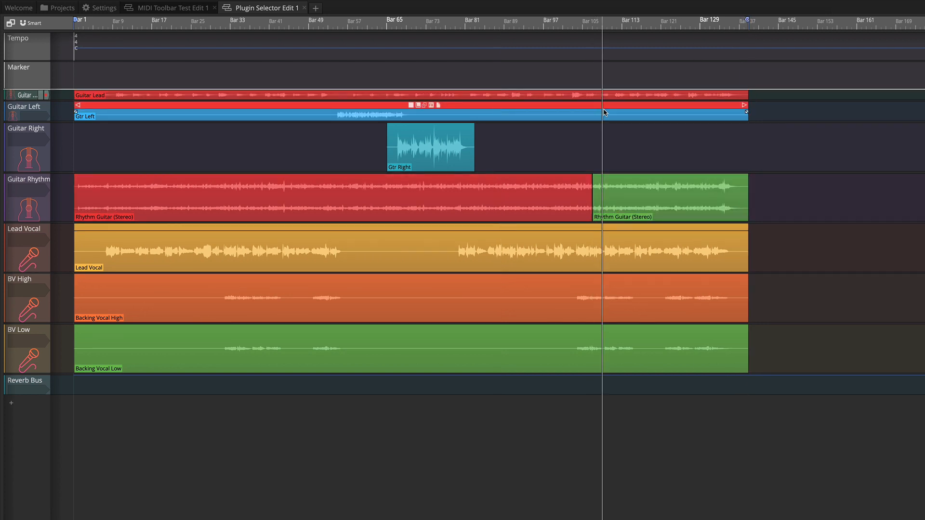
{"action": "key", "text": "s"}
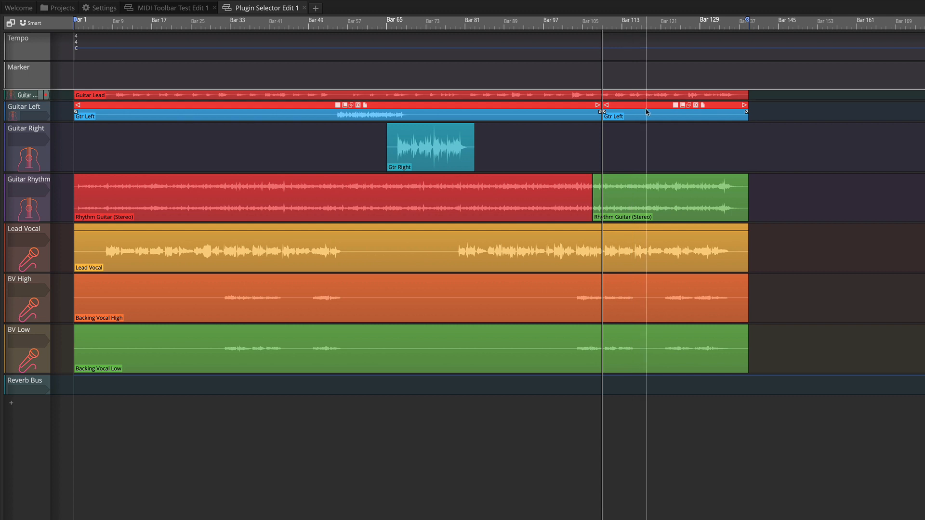
{"action": "left_click", "coordinate": [646, 105]}
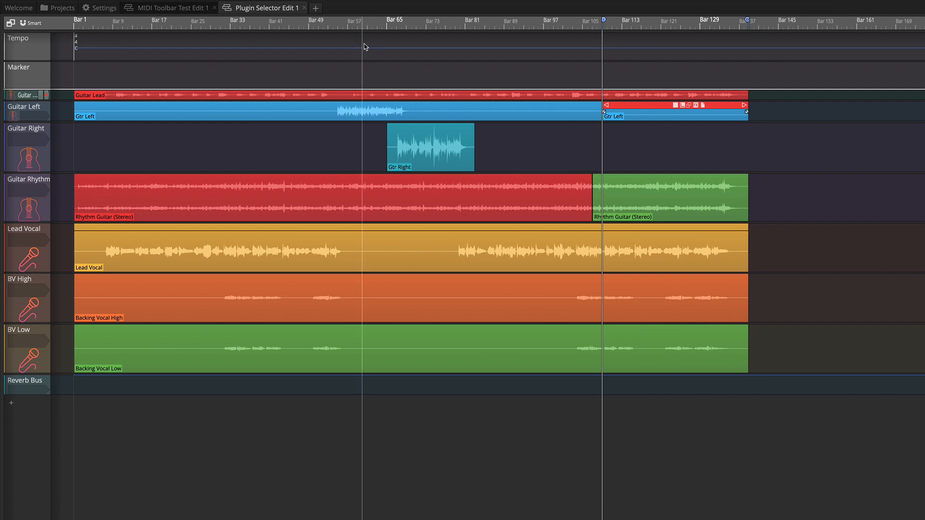
Step: Review the zoom options and fit the arrangement to the window both horizontally and vertically
{"action": "right_click", "coordinate": [364, 25]}
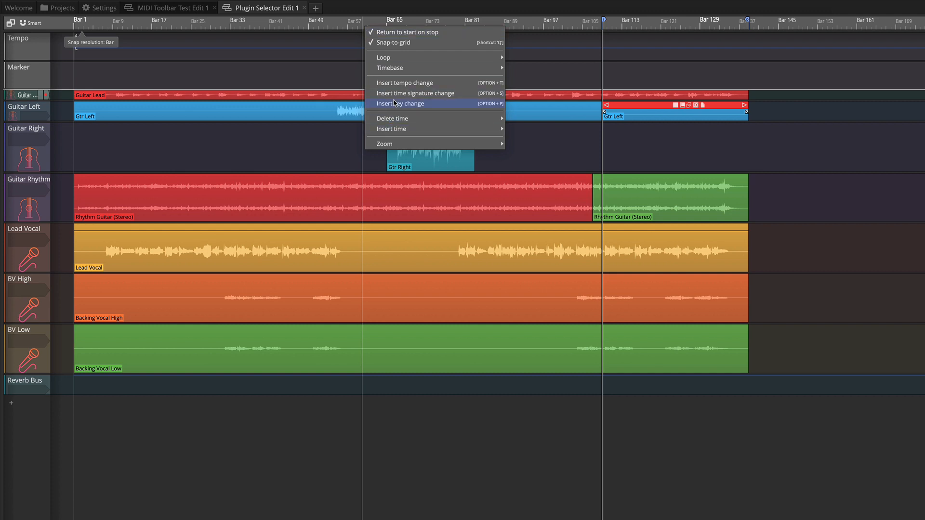
{"action": "mouse_move", "coordinate": [399, 144]}
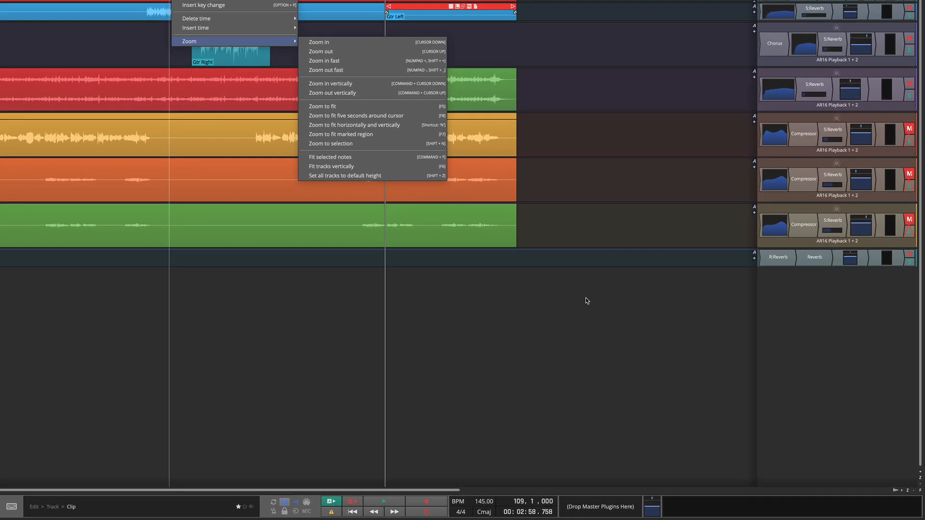
{"action": "left_click", "coordinate": [636, 334]}
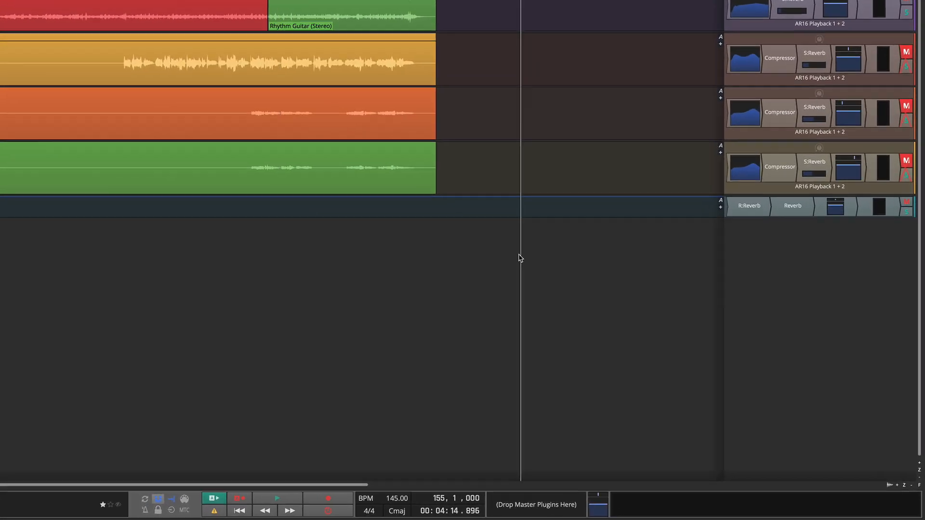
{"action": "left_click", "coordinate": [919, 486]}
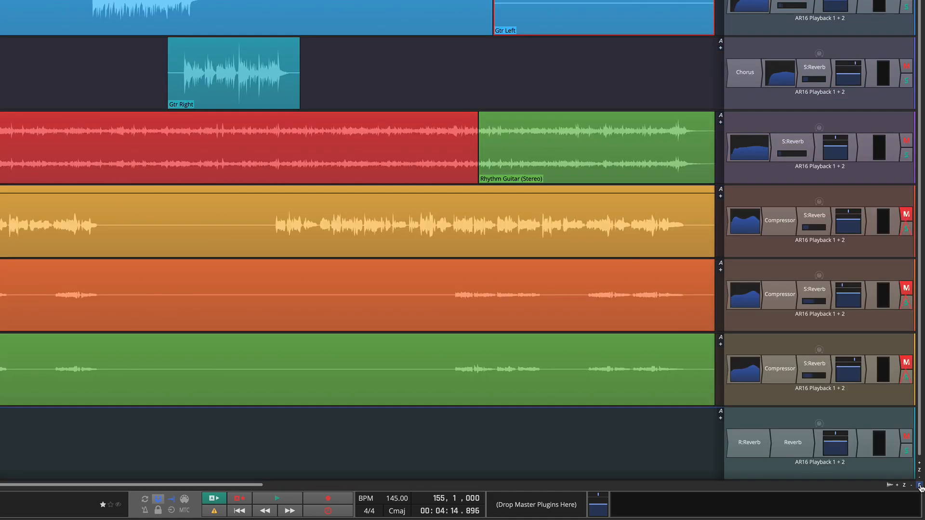
{"action": "right_click", "coordinate": [919, 487]}
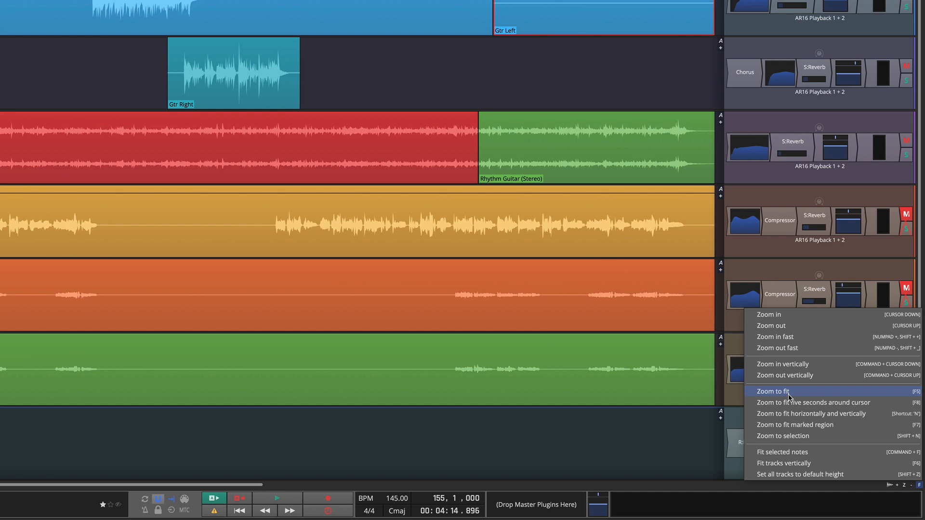
{"action": "left_click", "coordinate": [691, 451]}
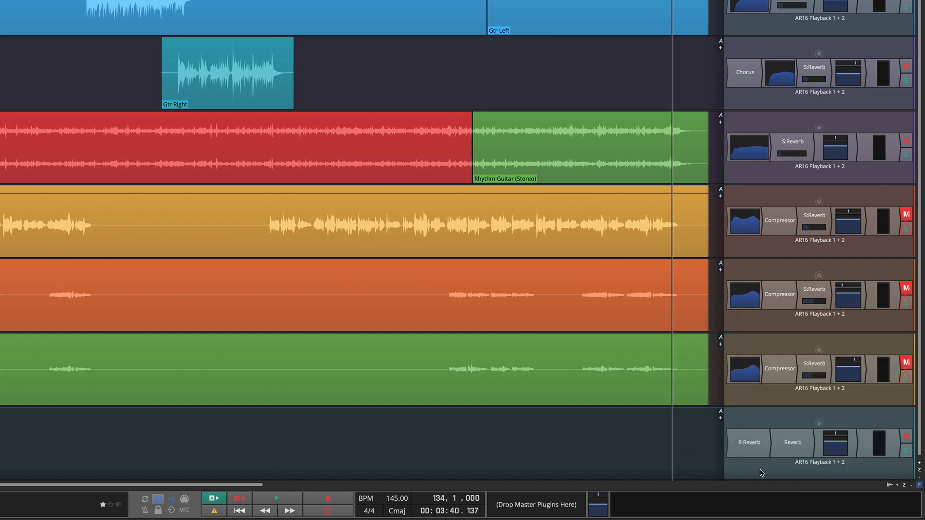
Step: Toggle the magnified audio waveform display on and off across the tracks
{"action": "left_click", "coordinate": [890, 487]}
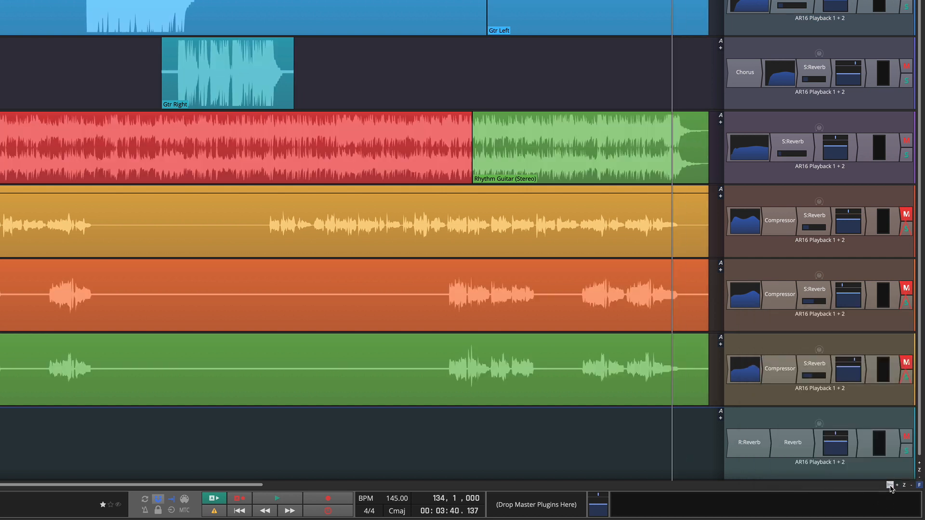
{"action": "left_click", "coordinate": [890, 486]}
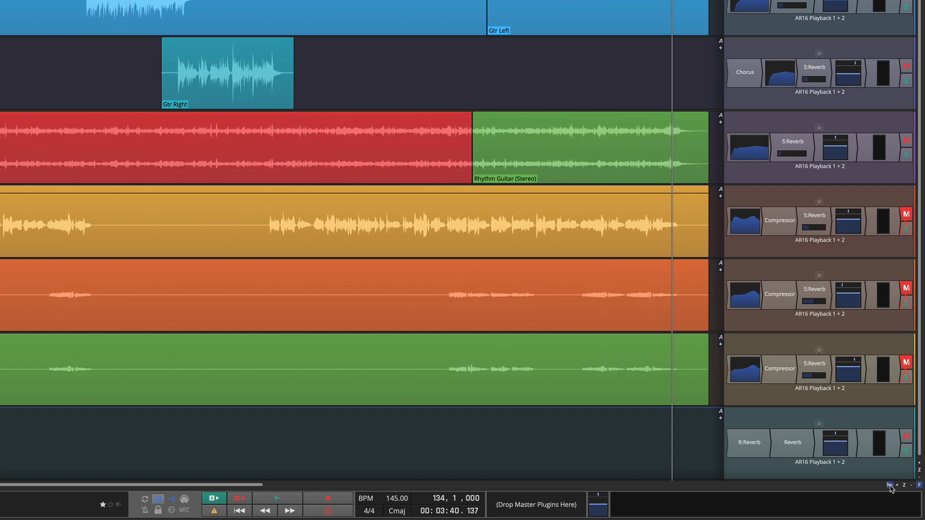
{"action": "left_click", "coordinate": [891, 487]}
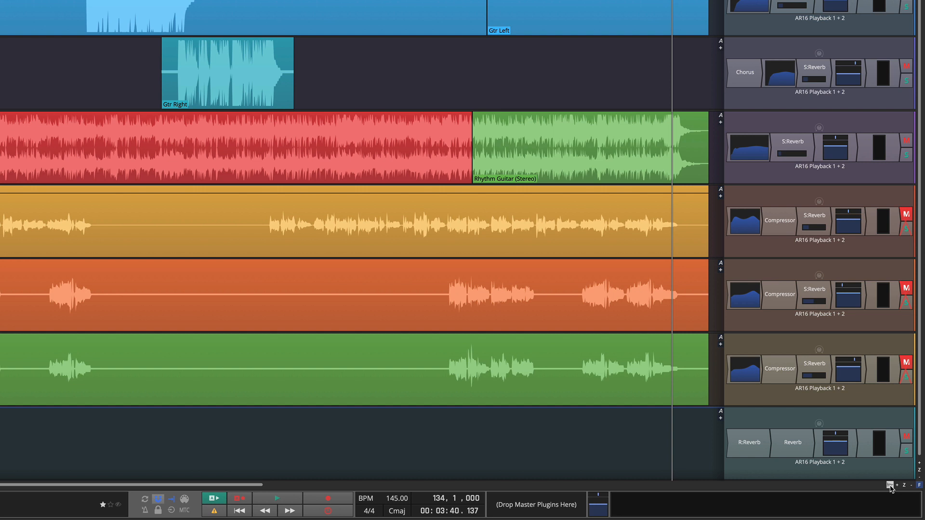
Step: Set the audio thumbnail scale to 1.8x and toggle the magnified waveform display with that scale
{"action": "left_click", "coordinate": [890, 486]}
{"action": "left_click", "coordinate": [868, 501]}
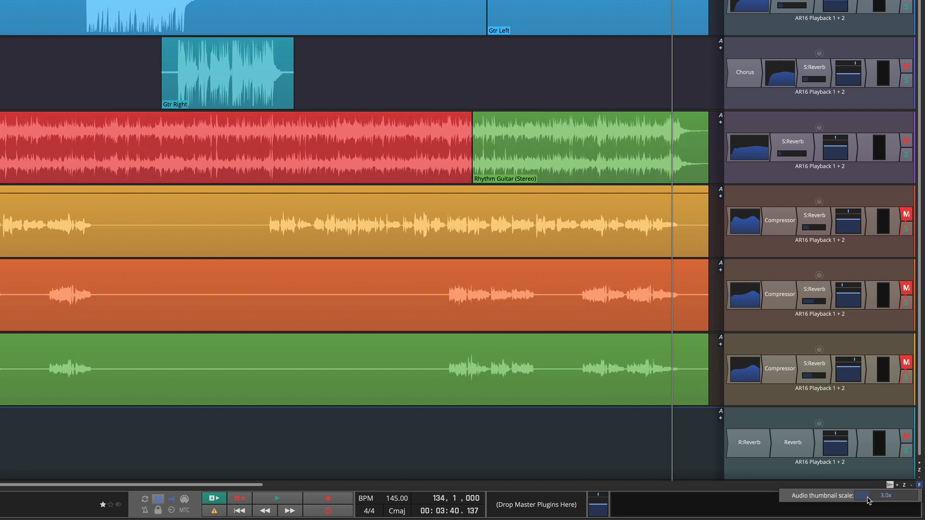
{"action": "mouse_move", "coordinate": [868, 501]}
{"action": "left_mouse_down"}
{"action": "mouse_move", "coordinate": [850, 502]}
{"action": "mouse_move", "coordinate": [861, 500]}
{"action": "left_mouse_up"}
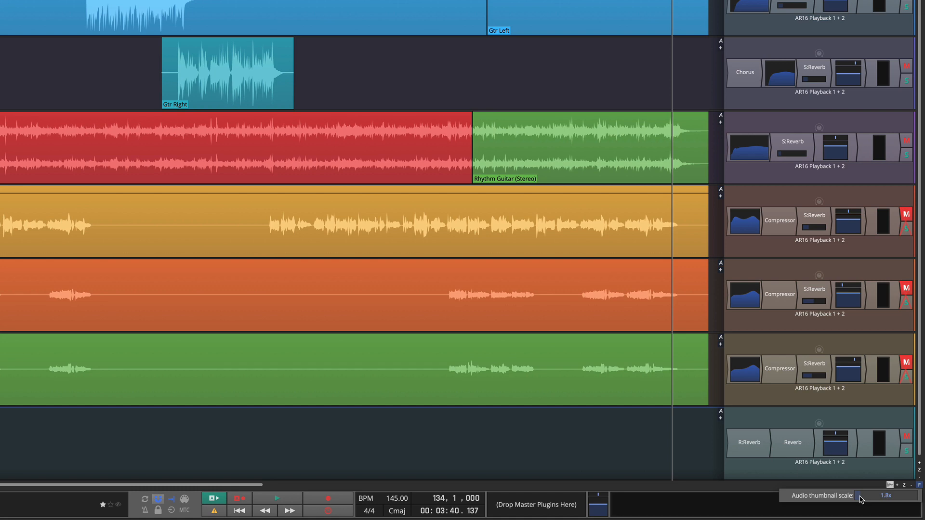
{"action": "left_click", "coordinate": [905, 487]}
{"action": "left_click", "coordinate": [891, 486]}
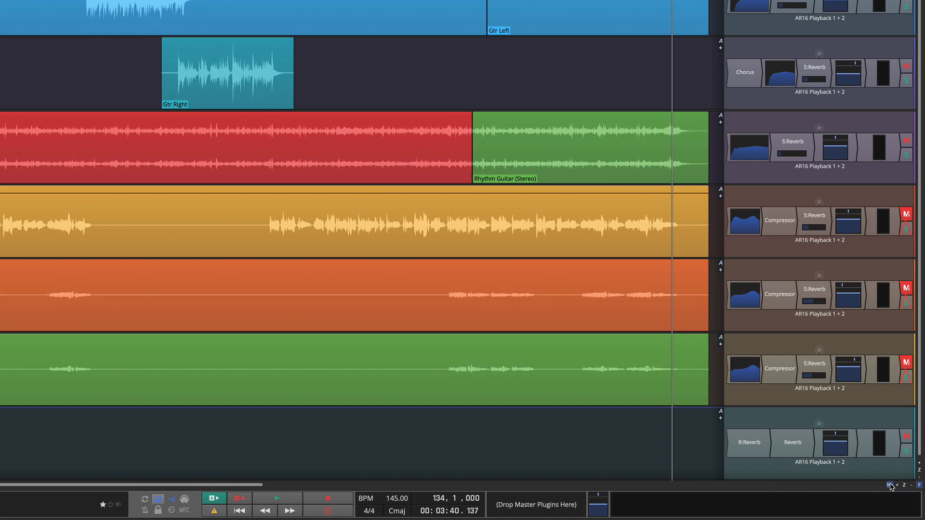
{"action": "left_click", "coordinate": [890, 487]}
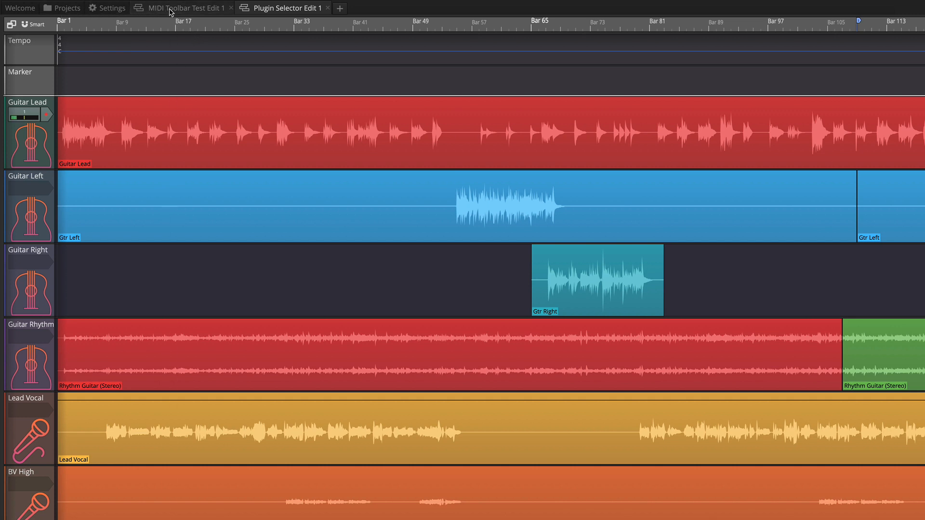
Step: Look through the recent projects and edit options, and switch to MIDI Toolbar Test Edit 1 and back to Plugin Selector Edit 1
{"action": "left_click", "coordinate": [339, 9]}
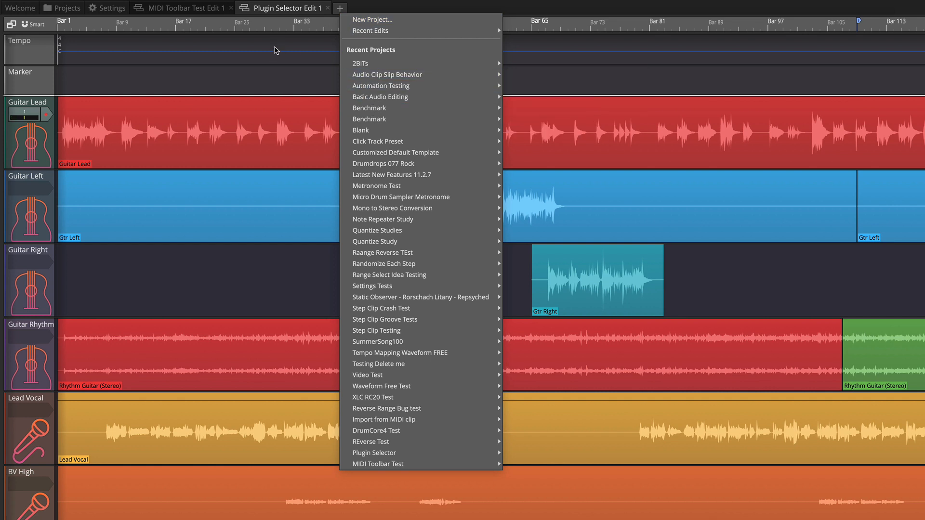
{"action": "left_click", "coordinate": [273, 48]}
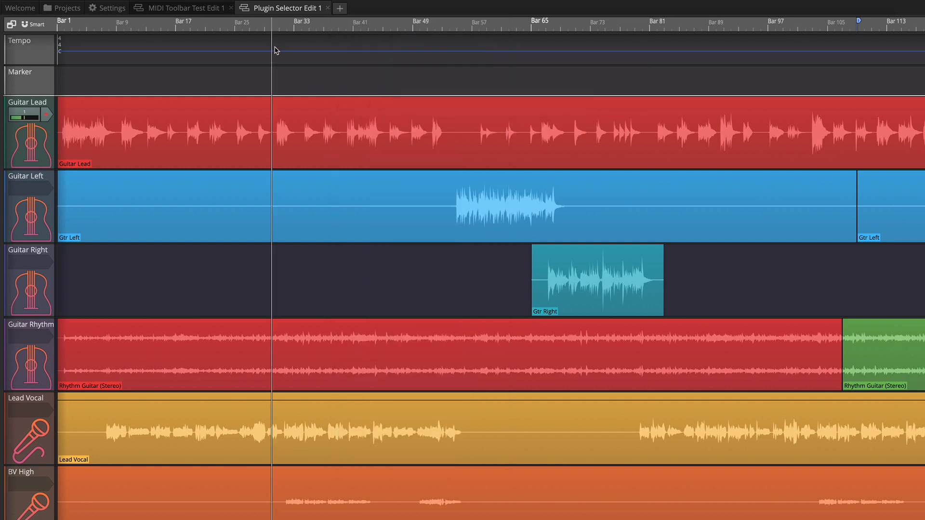
{"action": "left_click", "coordinate": [267, 11]}
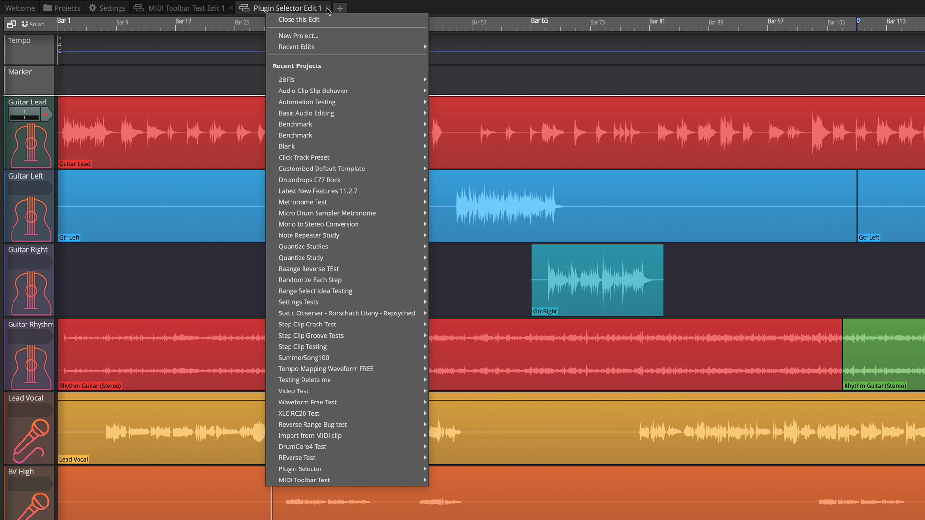
{"action": "right_click", "coordinate": [168, 12]}
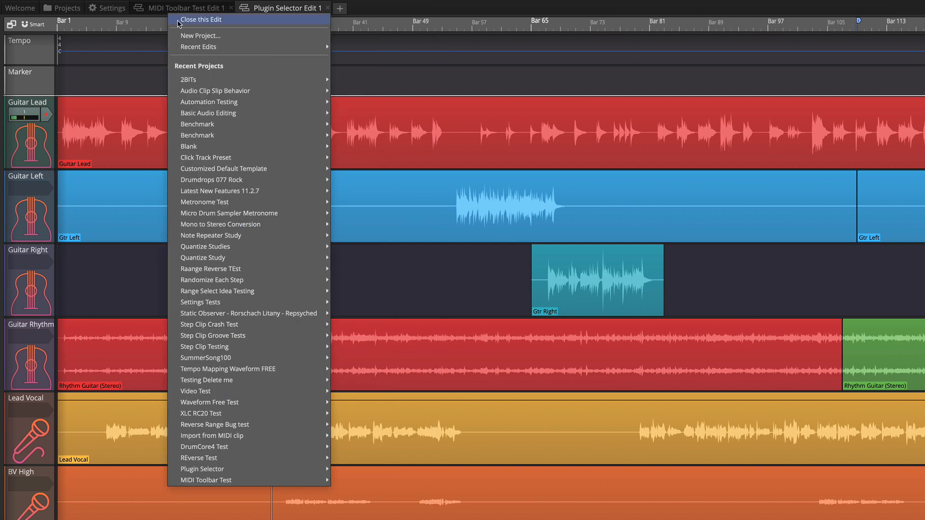
{"action": "mouse_move", "coordinate": [196, 48]}
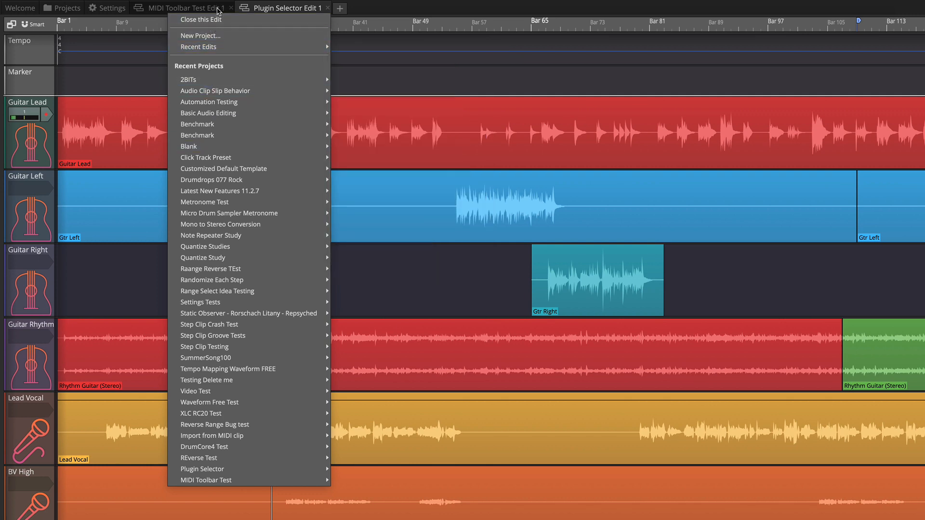
{"action": "left_click", "coordinate": [169, 8]}
{"action": "left_click", "coordinate": [300, 8]}
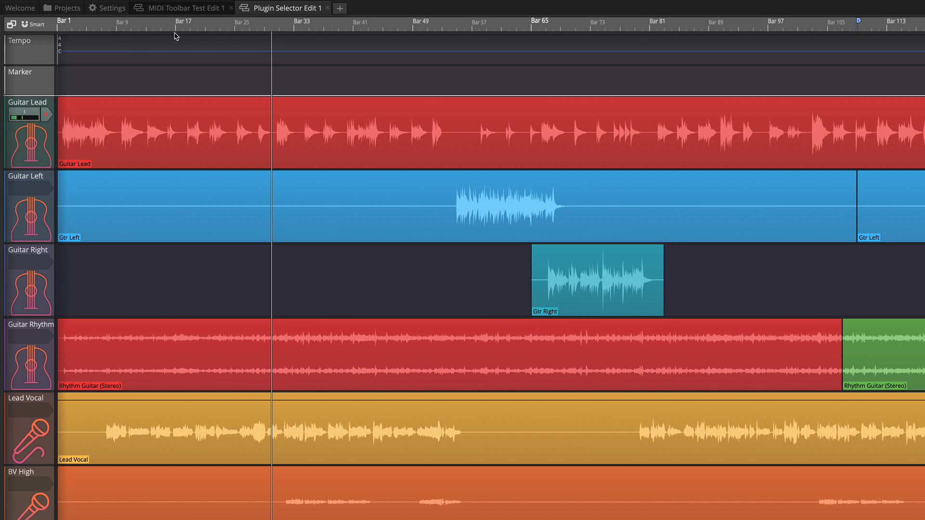
Step: Set the timeline snap resolution to Bar and try moving and zooming along the timeline with it
{"action": "scroll", "coordinate": [173, 24], "scroll_direction": "down", "scroll_amount": 3}
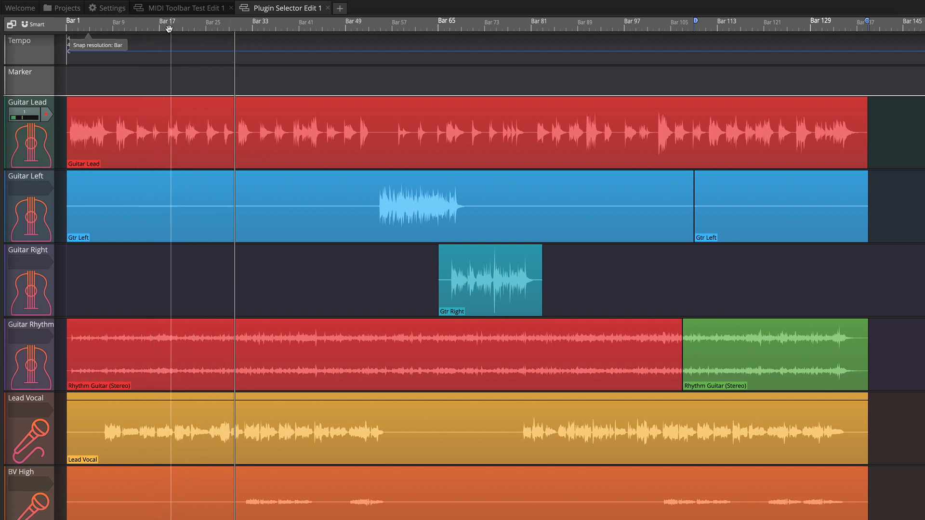
{"action": "left_click", "coordinate": [34, 24]}
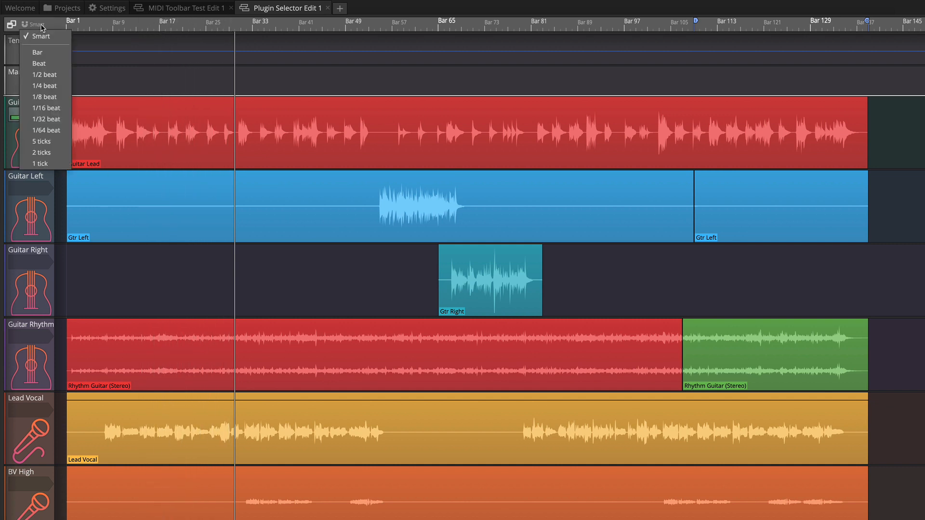
{"action": "left_click", "coordinate": [39, 53]}
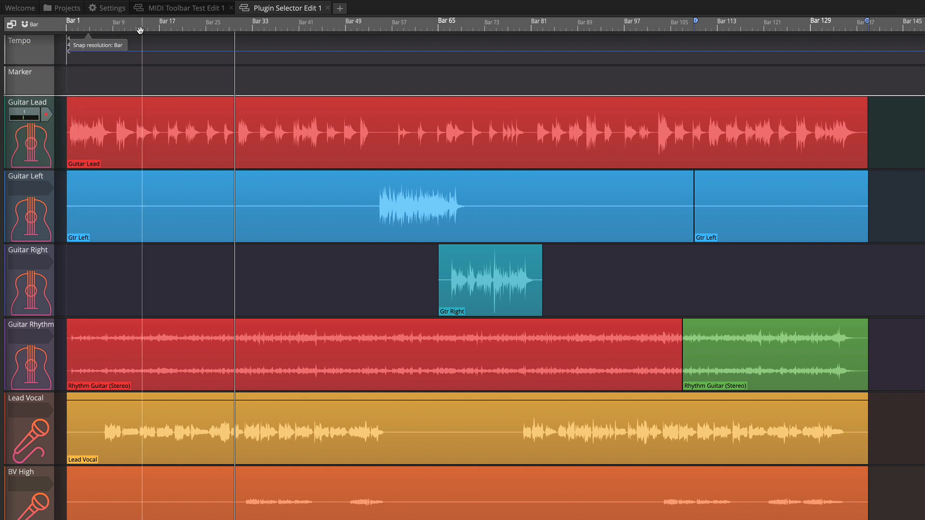
{"action": "left_click_drag", "start_coordinate": [176, 26], "coordinate": [196, 39]}
{"action": "left_click", "coordinate": [101, 28]}
{"action": "left_click_drag", "start_coordinate": [101, 28], "coordinate": [56, 28]}
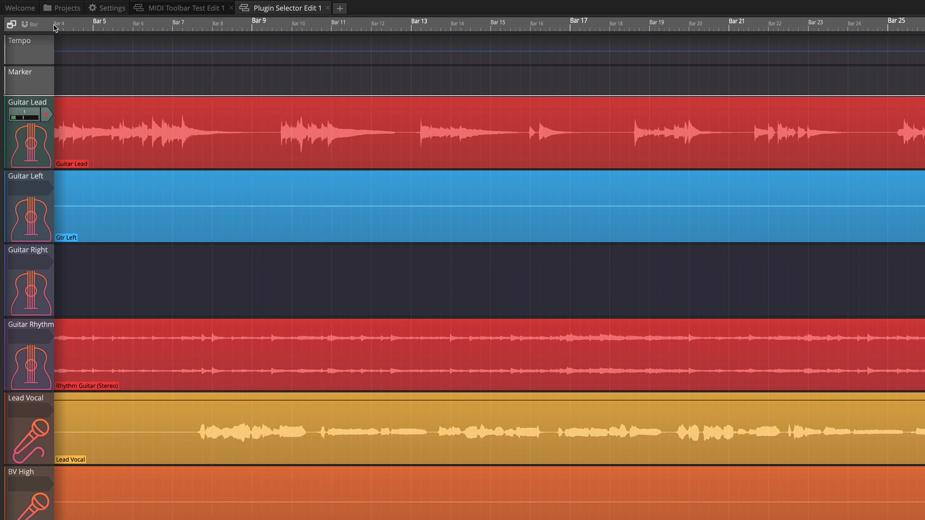
Step: Switch the snap resolution to Beat and try moving and zooming along the timeline with that setting
{"action": "left_click", "coordinate": [34, 27]}
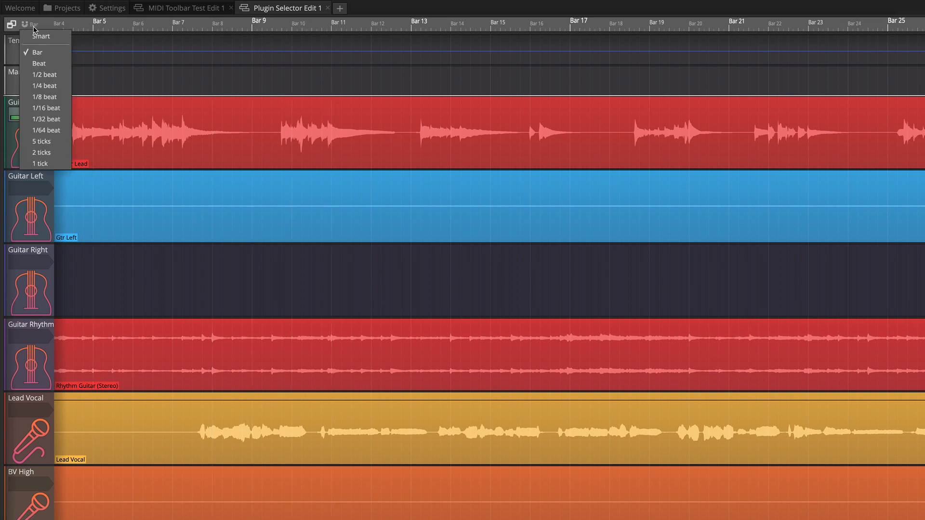
{"action": "left_click", "coordinate": [39, 63]}
{"action": "left_click_drag", "start_coordinate": [120, 27], "coordinate": [248, 30]}
Step: Set the snap resolution to Bar and back to Smart, and try the snap-to-grid toggle
{"action": "left_click", "coordinate": [36, 27]}
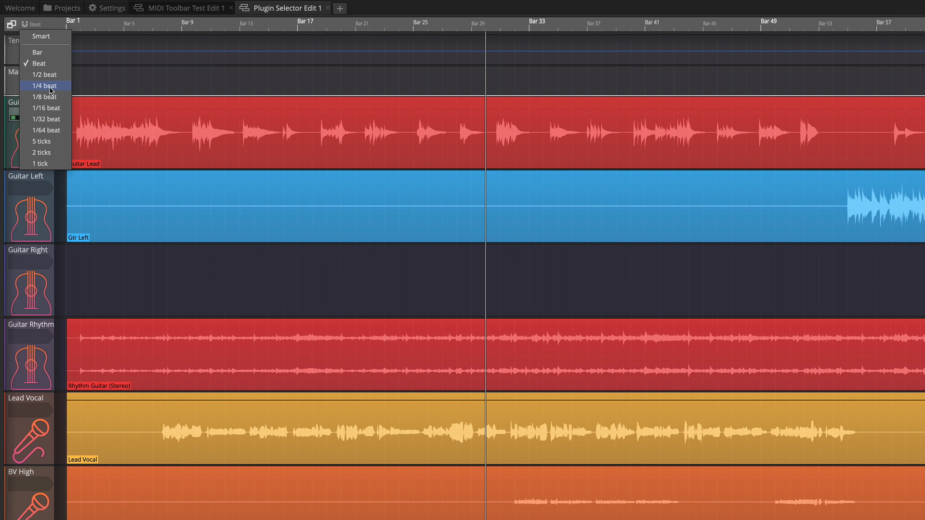
{"action": "left_click", "coordinate": [43, 53]}
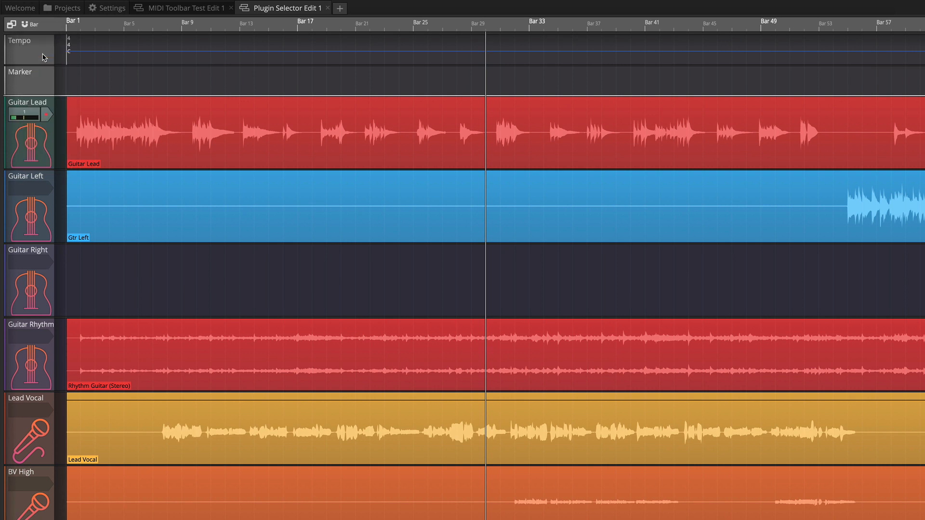
{"action": "left_click", "coordinate": [47, 25]}
{"action": "left_click", "coordinate": [47, 25]}
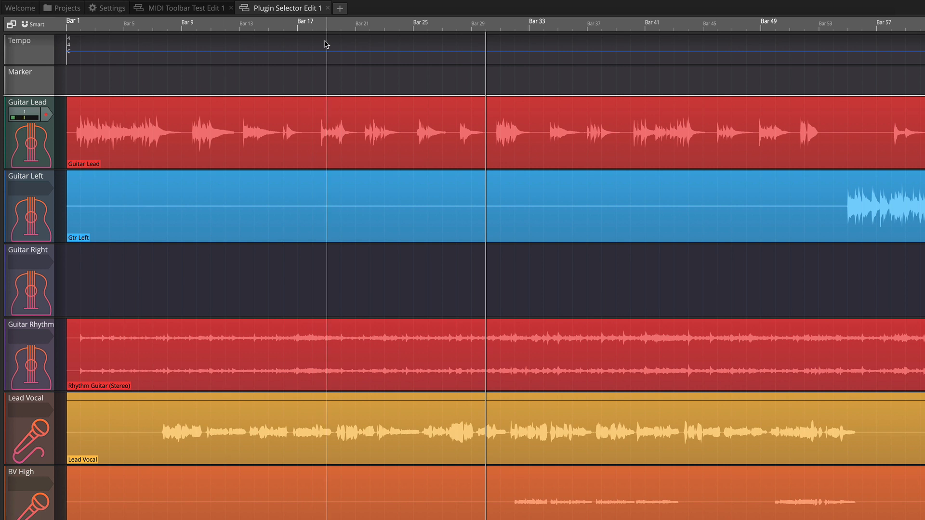
{"action": "left_click", "coordinate": [36, 26]}
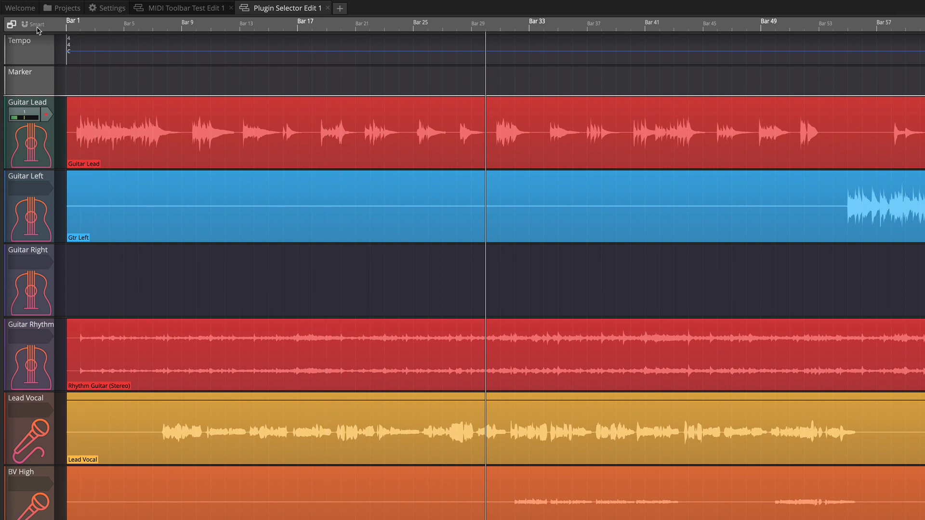
{"action": "key", "text": "q"}
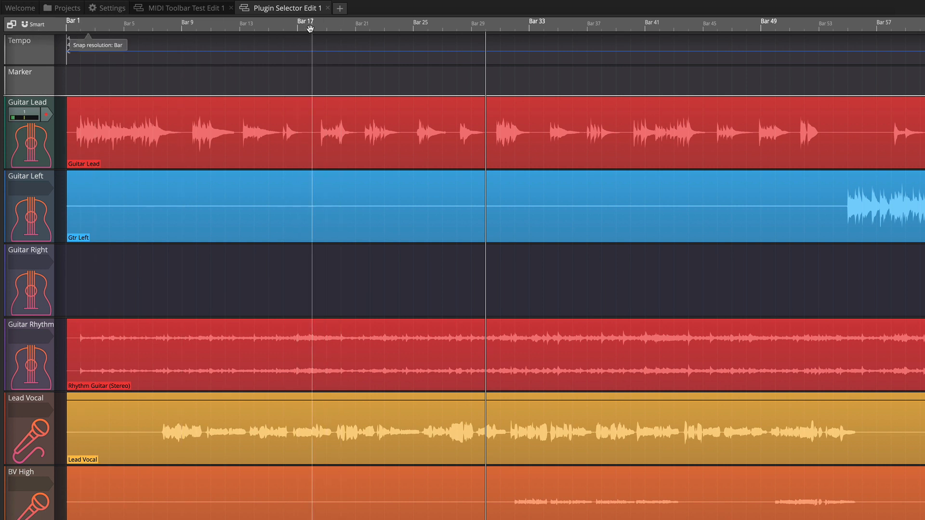
Step: Review the timeline's timebase options, including seconds and frame rates, and keep it on Bars
{"action": "right_click", "coordinate": [311, 31]}
{"action": "mouse_move", "coordinate": [338, 75]}
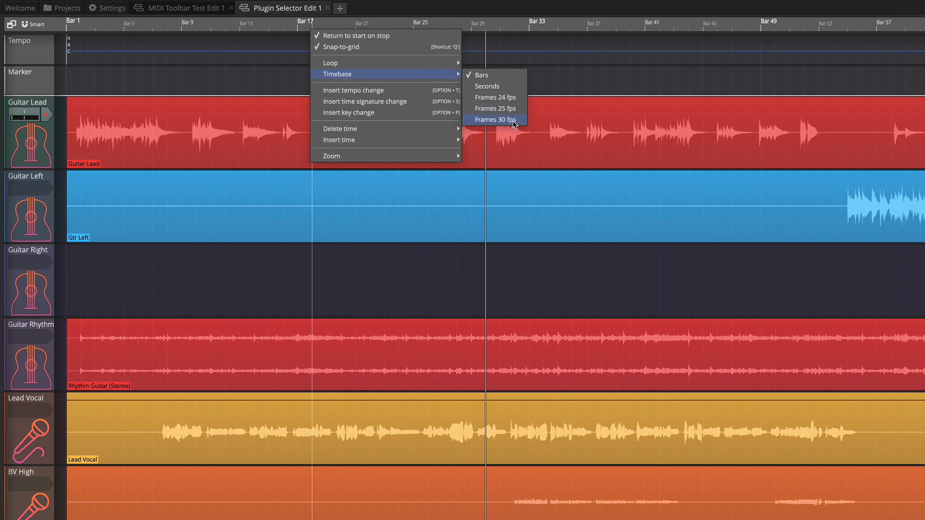
{"action": "left_click", "coordinate": [483, 76]}
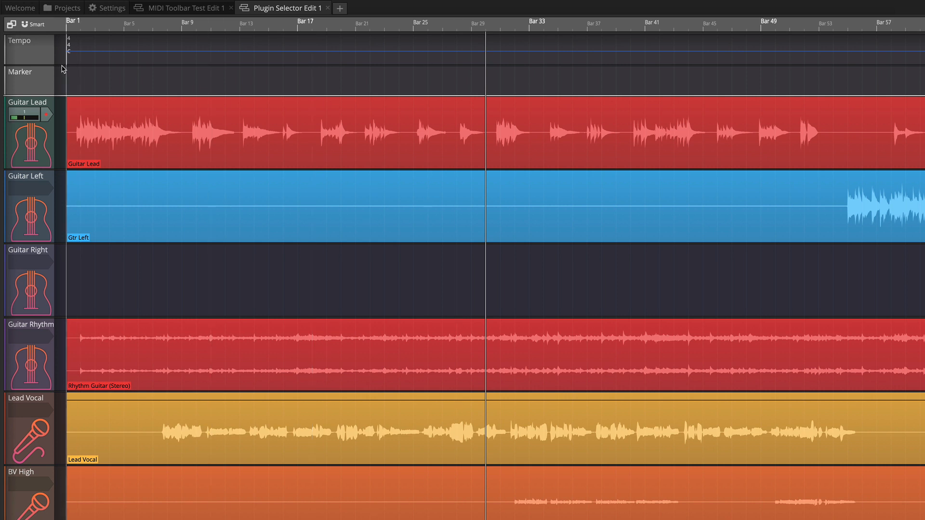
Step: Show the Arranger track and the Chord track among the global tracks
{"action": "right_click", "coordinate": [27, 54]}
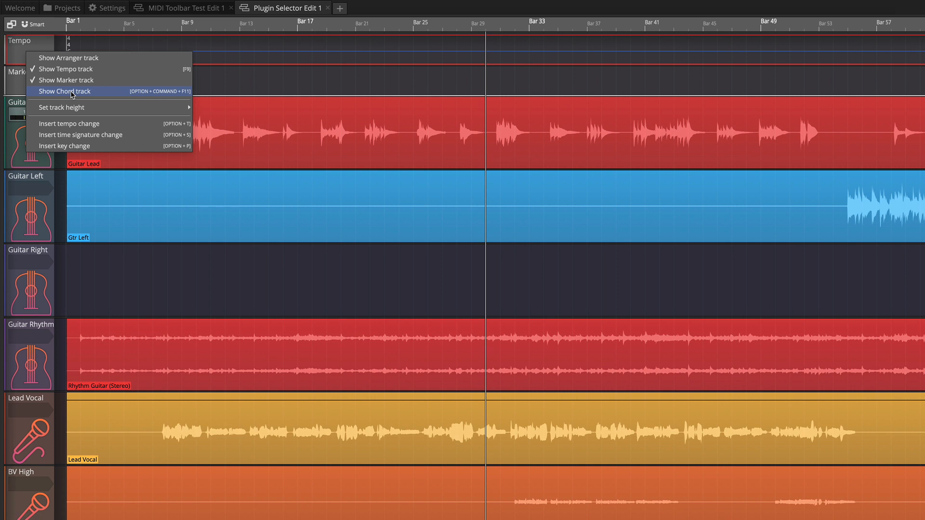
{"action": "left_click", "coordinate": [71, 60]}
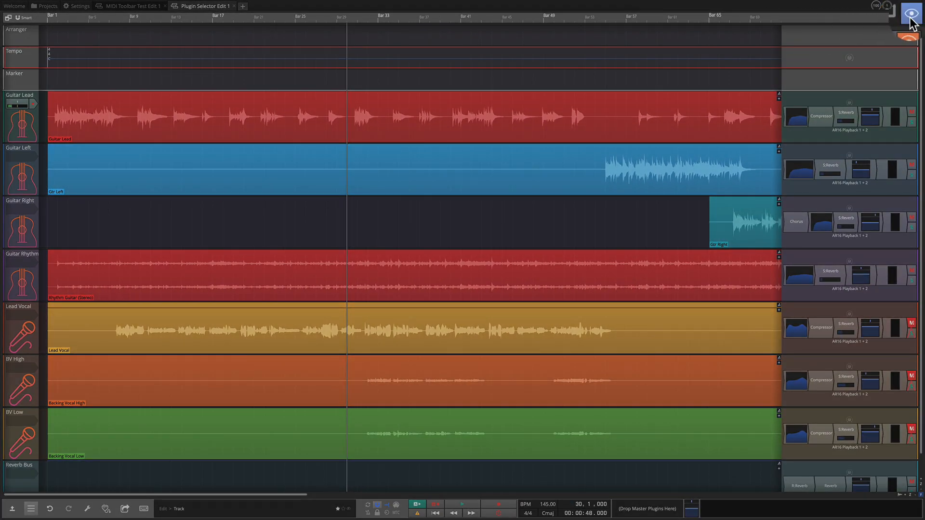
{"action": "left_click", "coordinate": [919, 6]}
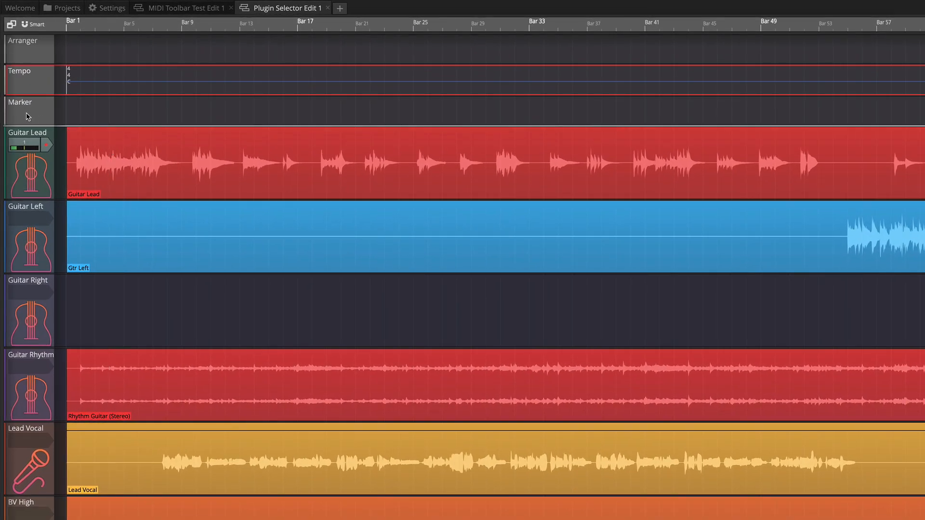
{"action": "right_click", "coordinate": [28, 115]}
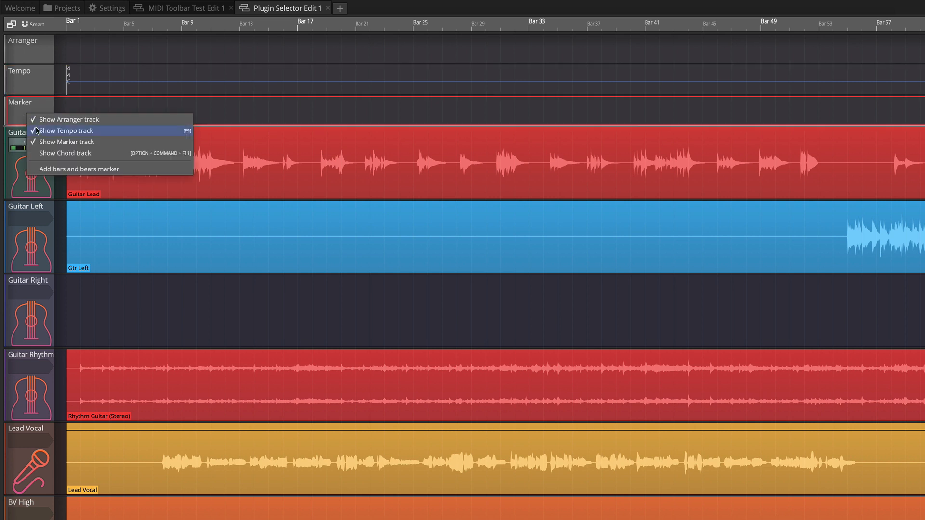
{"action": "left_click", "coordinate": [49, 154]}
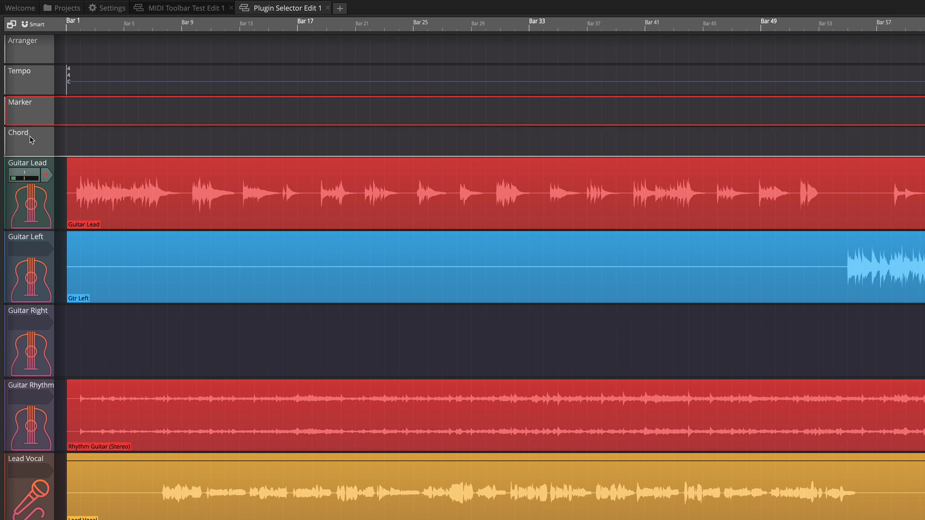
Step: Insert a chord clip on the Chord track and move it to about bar 2
{"action": "left_click", "coordinate": [28, 87]}
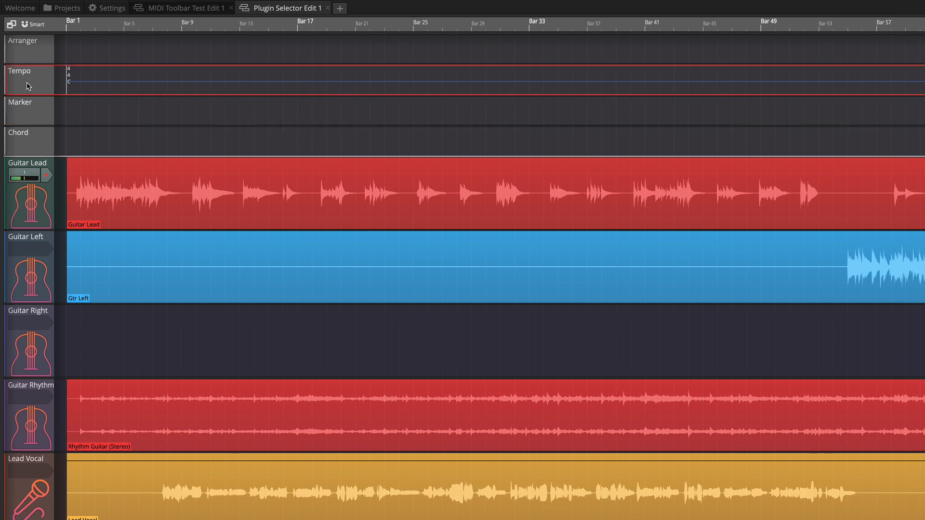
{"action": "right_click", "coordinate": [28, 87]}
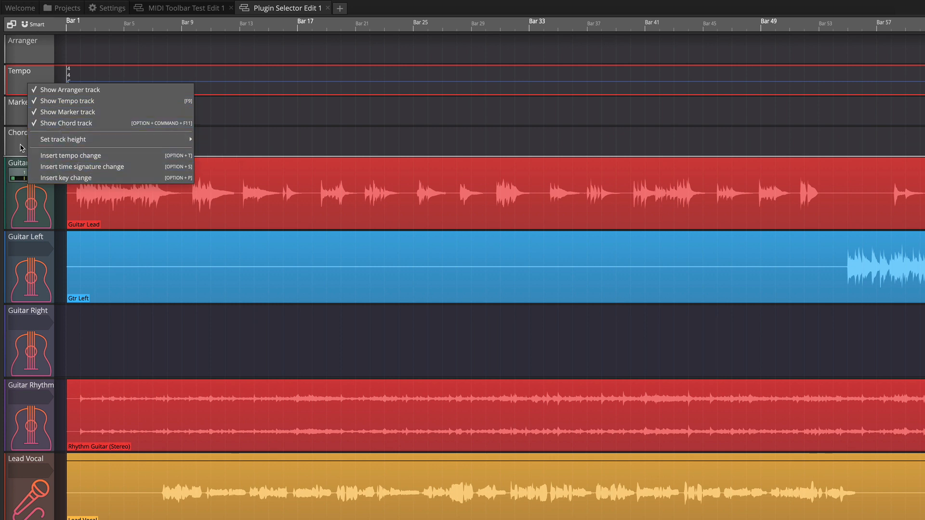
{"action": "left_click", "coordinate": [20, 147]}
{"action": "right_click", "coordinate": [20, 147]}
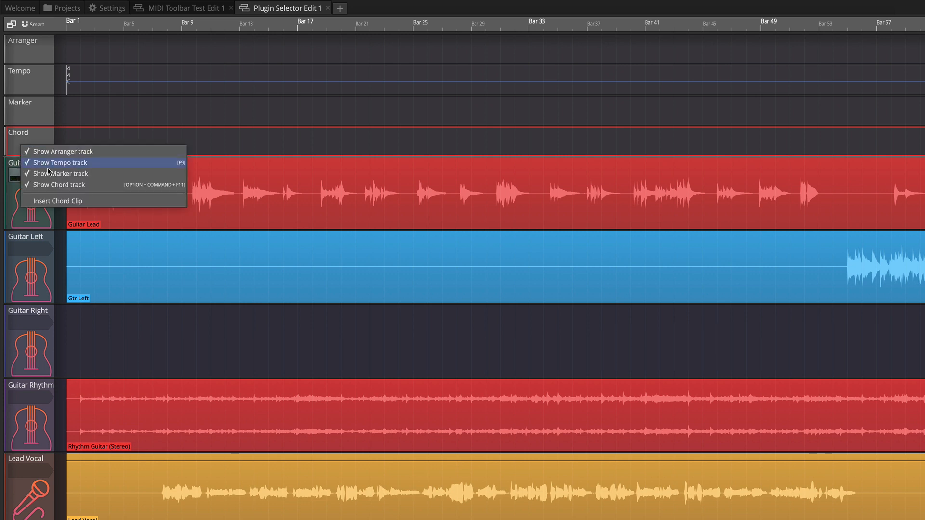
{"action": "left_click", "coordinate": [66, 202]}
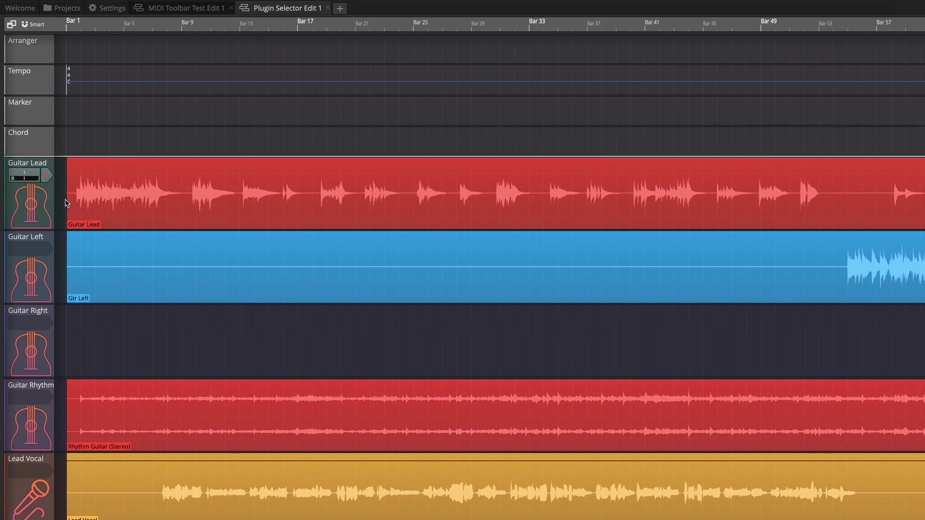
{"action": "left_click_drag", "start_coordinate": [924, 145], "coordinate": [86, 163]}
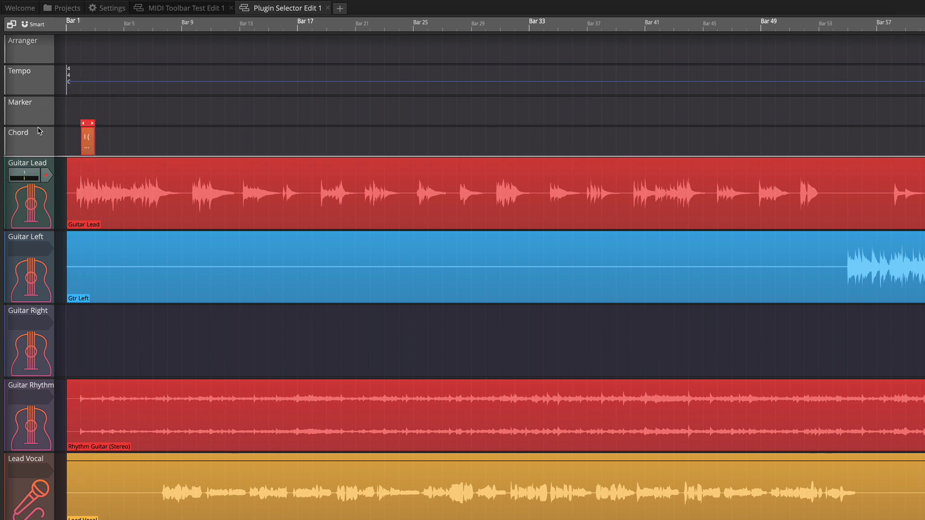
Step: Hide the Chord track and the Arranger track
{"action": "right_click", "coordinate": [40, 145]}
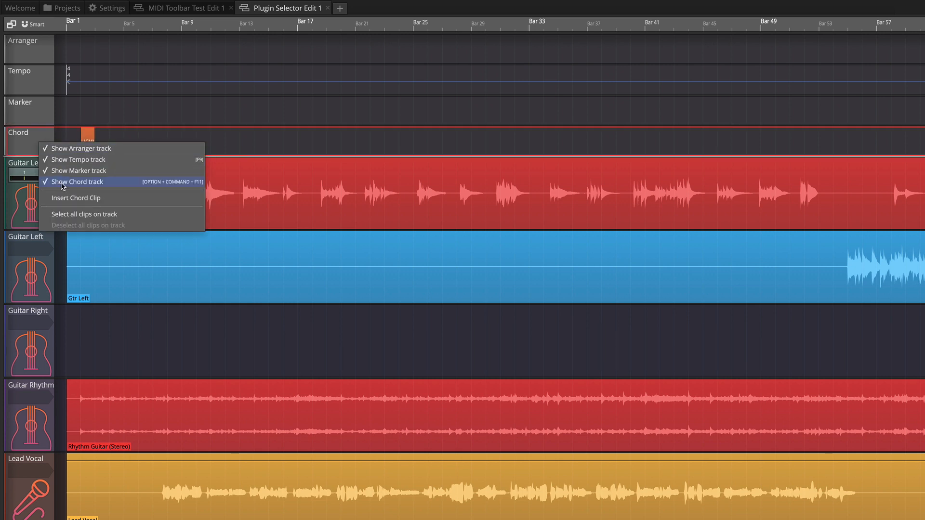
{"action": "left_click", "coordinate": [62, 184]}
{"action": "right_click", "coordinate": [35, 58]}
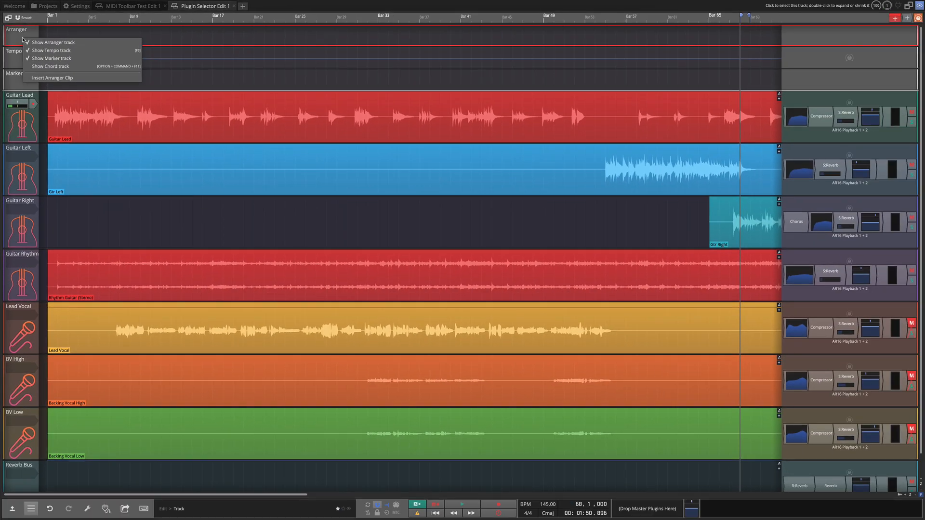
{"action": "left_click", "coordinate": [45, 46]}
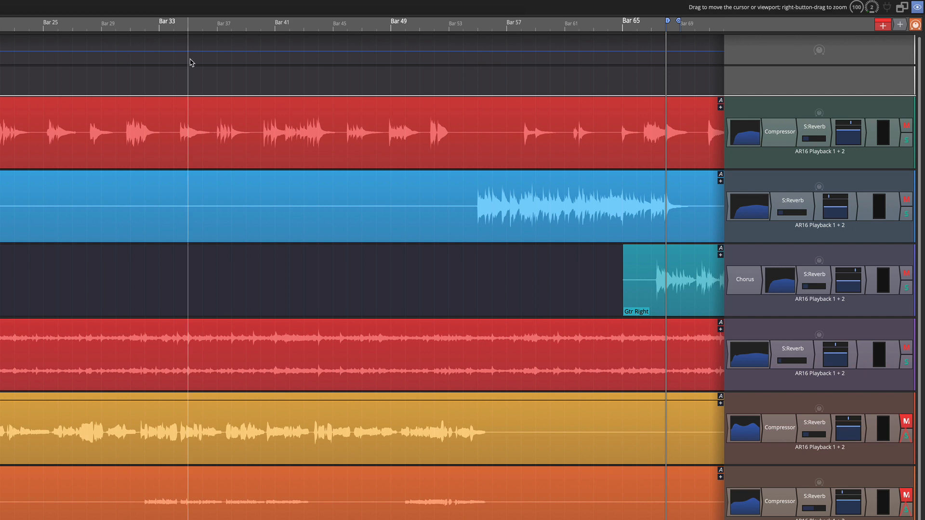
Step: Review which panels and editors can be shown or hidden in the edit window
{"action": "left_click", "coordinate": [917, 9]}
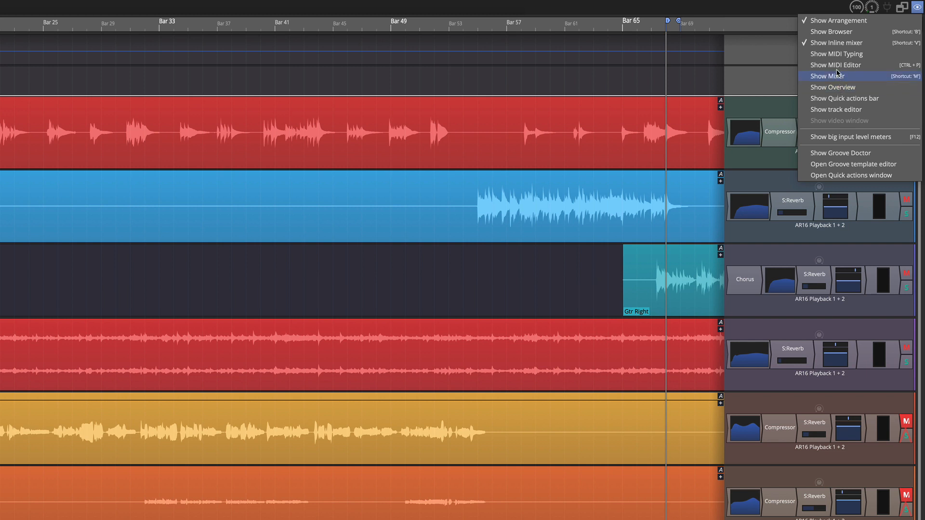
{"action": "left_click", "coordinate": [550, 63]}
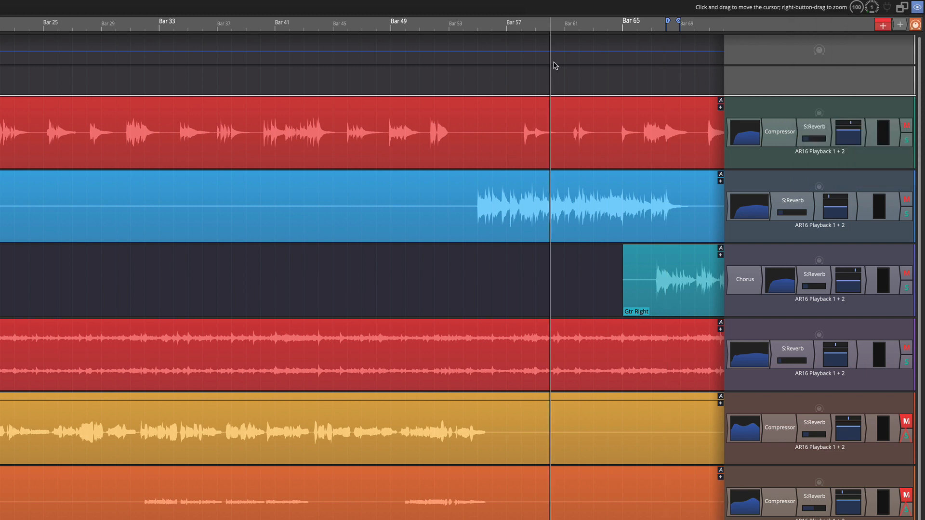
Step: Review the Guitar Lead track's options and its input assignment choices without changing them
{"action": "left_click", "coordinate": [1, 132]}
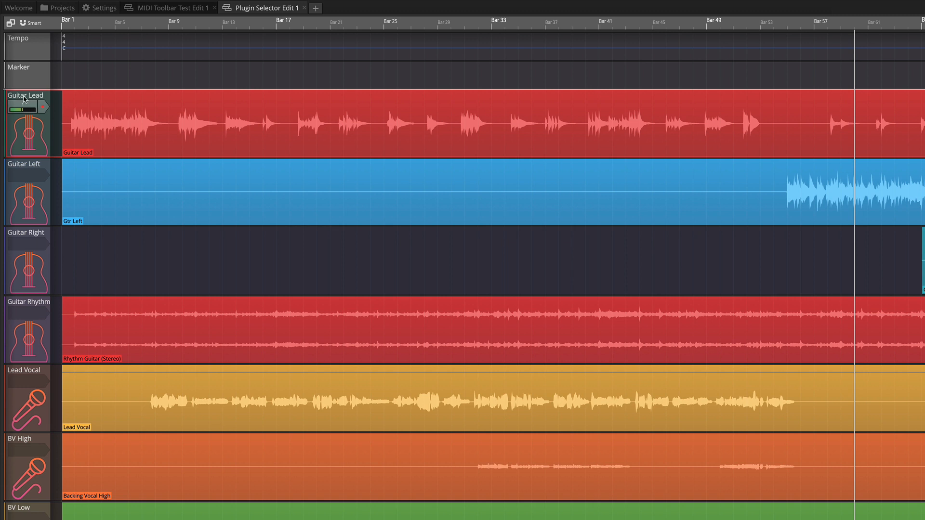
{"action": "right_click", "coordinate": [24, 106]}
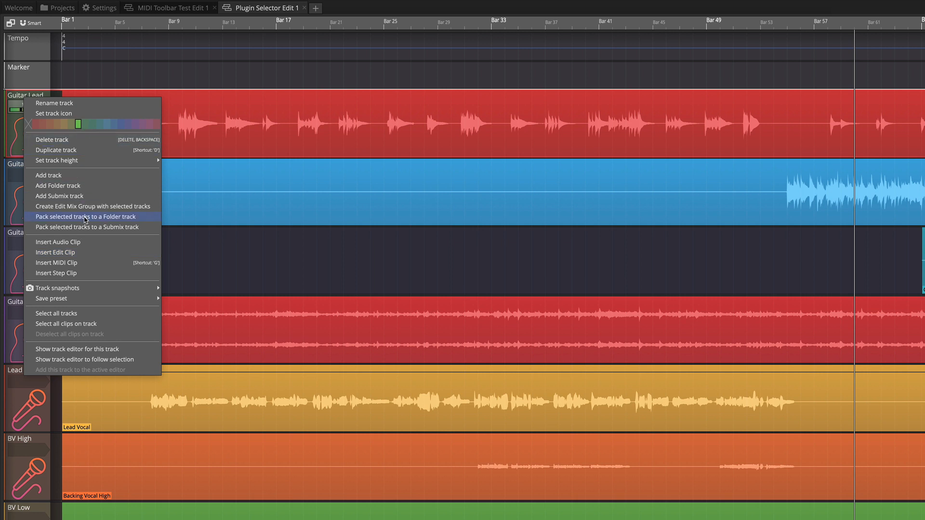
{"action": "left_click", "coordinate": [77, 77]}
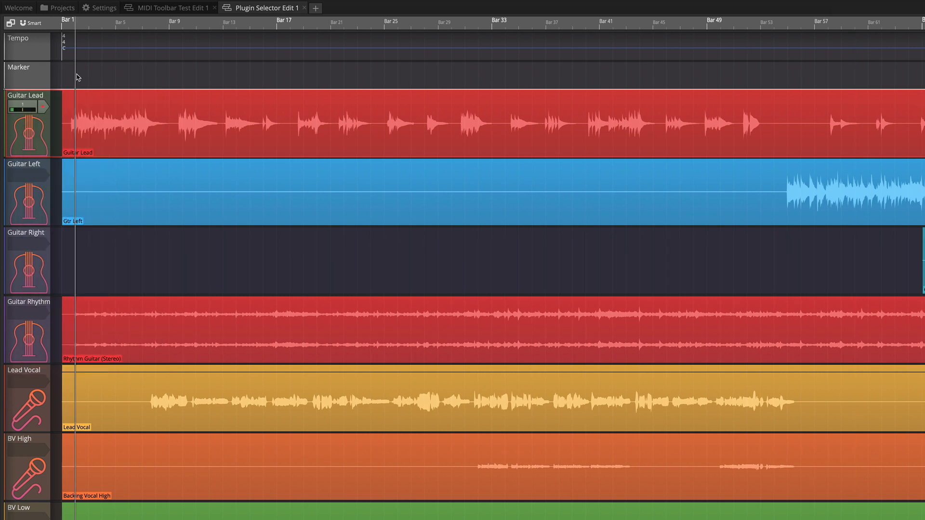
{"action": "left_click", "coordinate": [29, 107]}
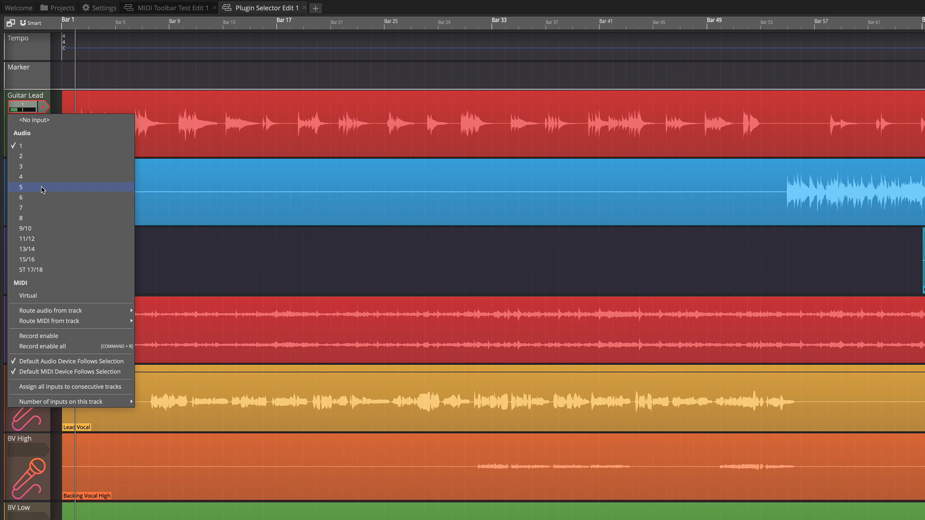
{"action": "left_click", "coordinate": [168, 80]}
Step: Examine the clip insertion and custom actions available for the empty area of the Guitar Right track
{"action": "key", "text": "minus"}
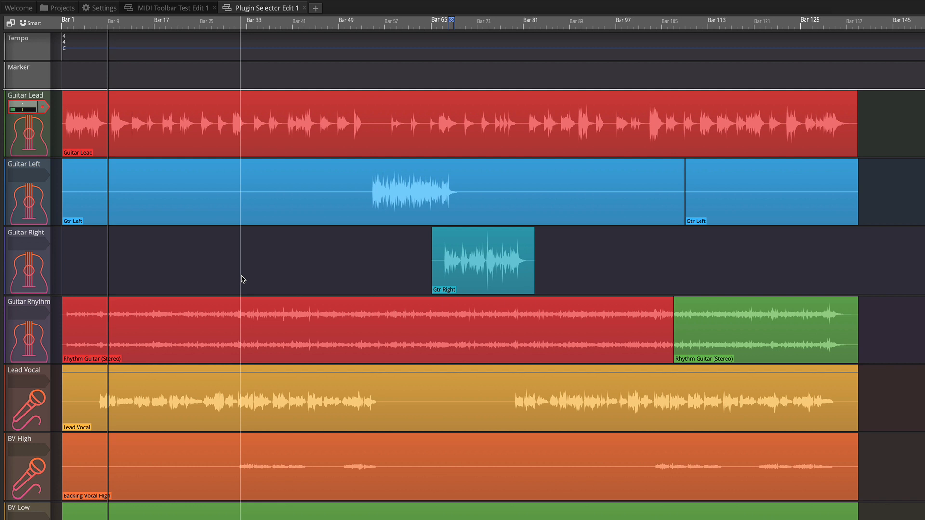
{"action": "right_click", "coordinate": [207, 269]}
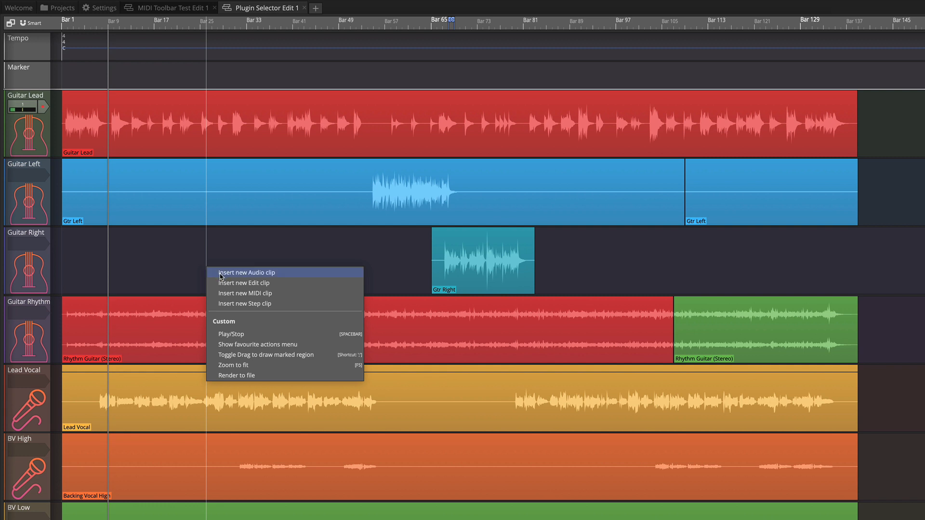
{"action": "left_click", "coordinate": [173, 261]}
{"action": "left_click", "coordinate": [174, 261]}
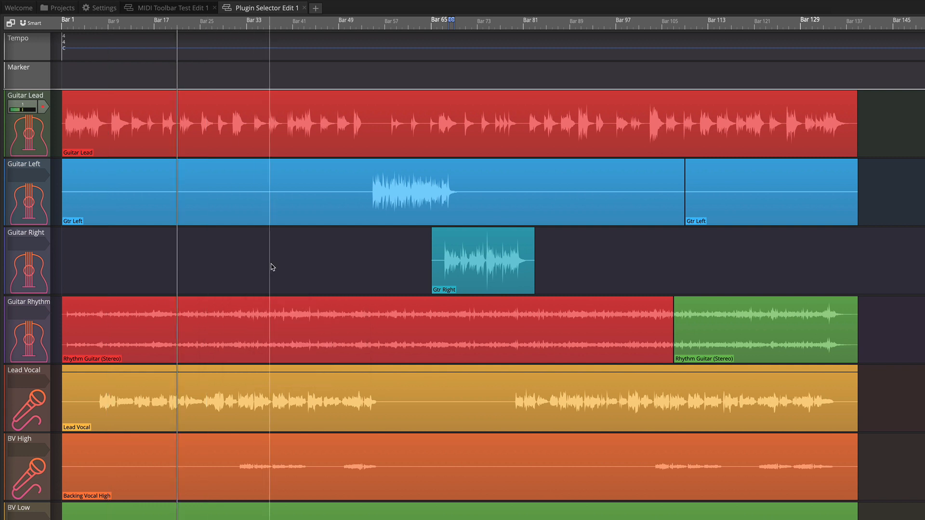
{"action": "right_click", "coordinate": [273, 267]}
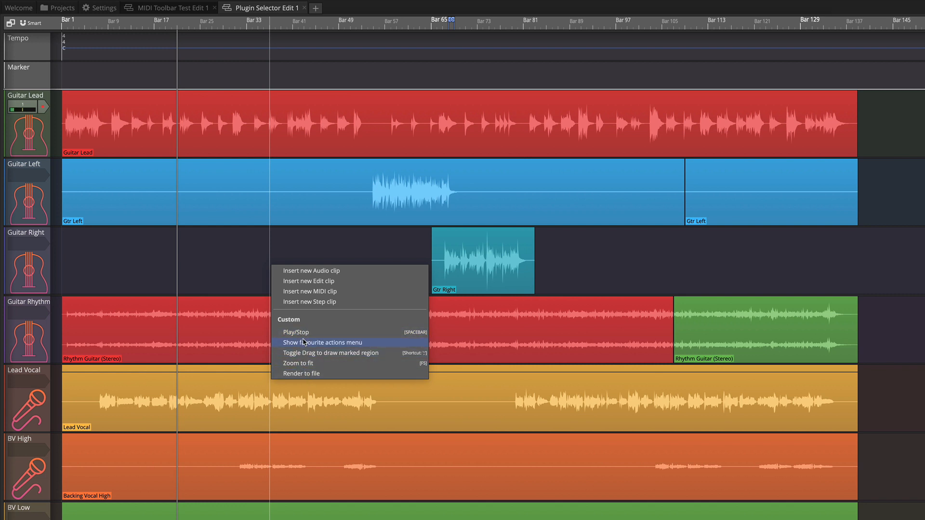
{"action": "left_click", "coordinate": [223, 288]}
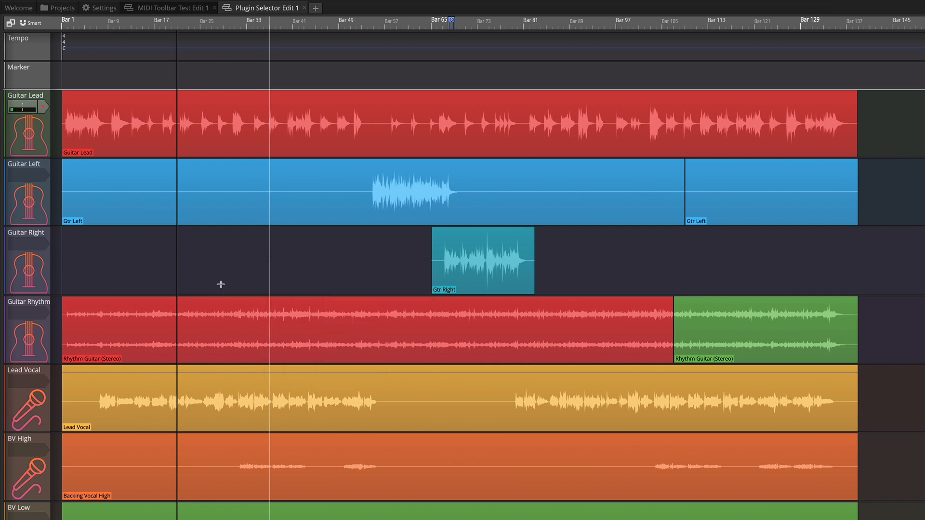
{"action": "left_click", "coordinate": [223, 288]}
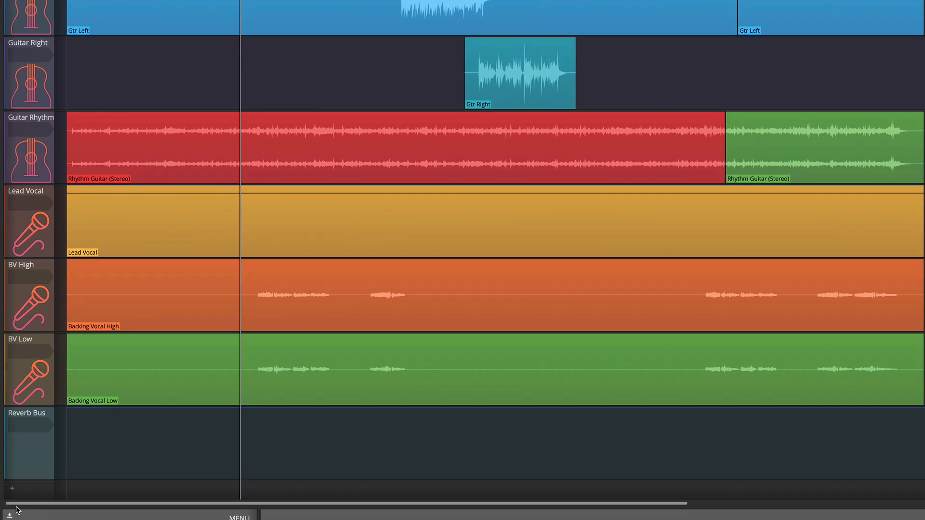
Step: Expand the full menu panel to review its command categories and collapse it back to the compact bar
{"action": "left_click", "coordinate": [17, 509]}
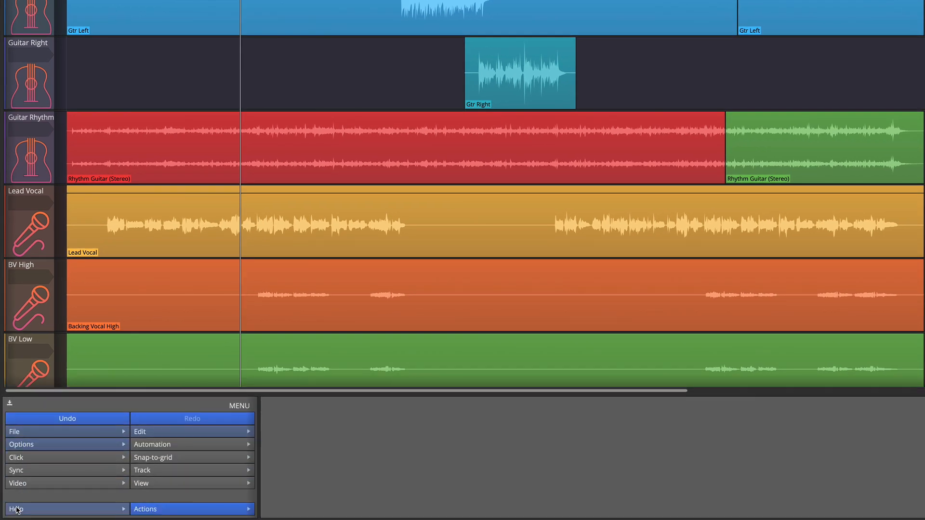
{"action": "left_click", "coordinate": [10, 405]}
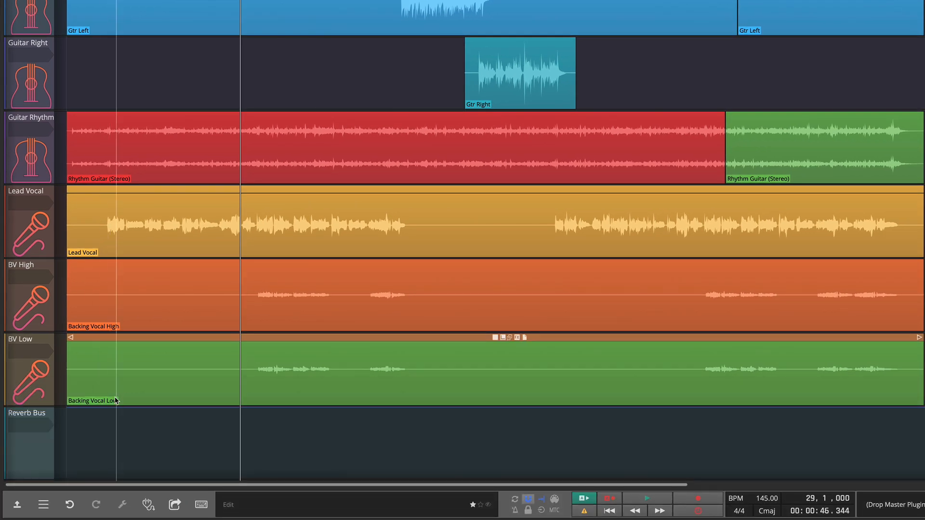
{"action": "left_click", "coordinate": [19, 509]}
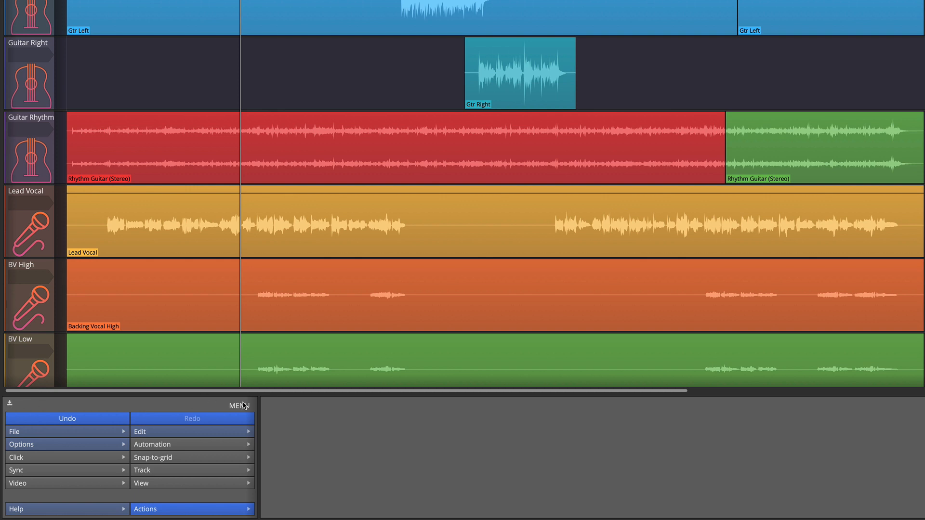
{"action": "left_click", "coordinate": [10, 404]}
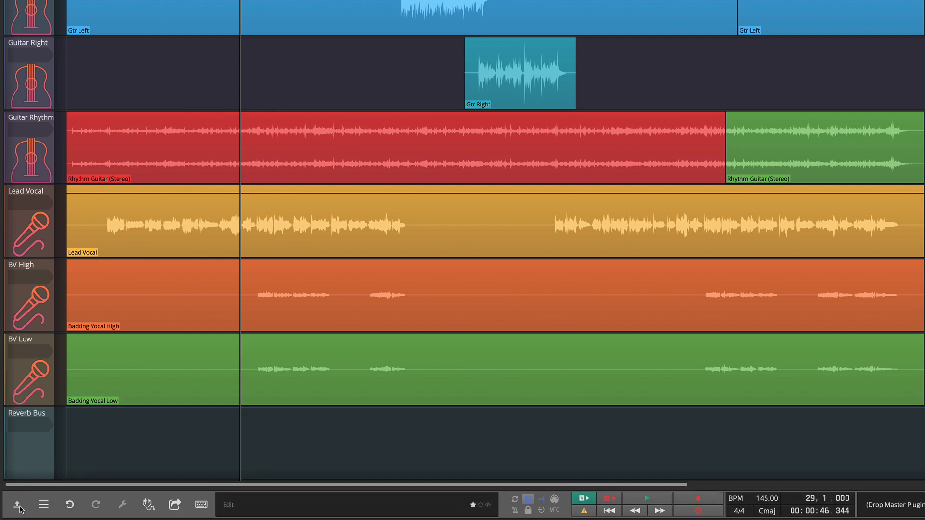
{"action": "left_click", "coordinate": [19, 507]}
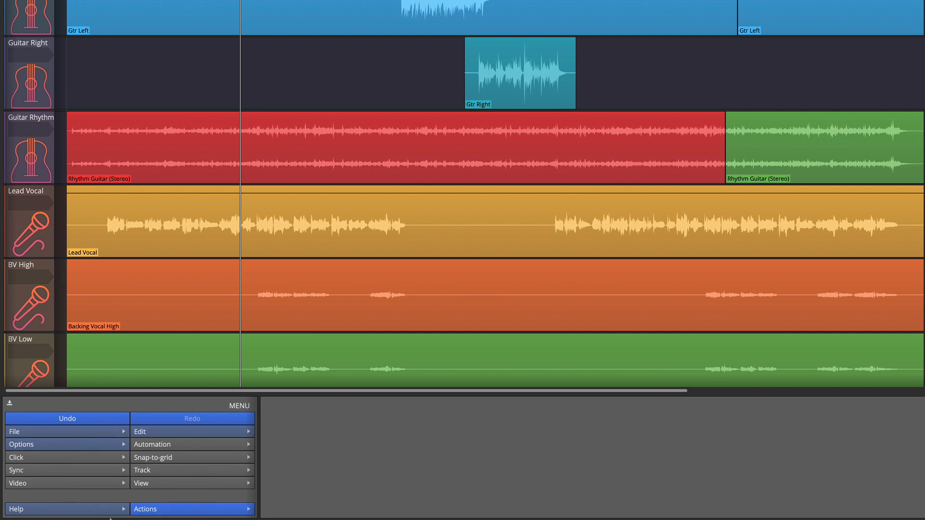
{"action": "left_click", "coordinate": [9, 404]}
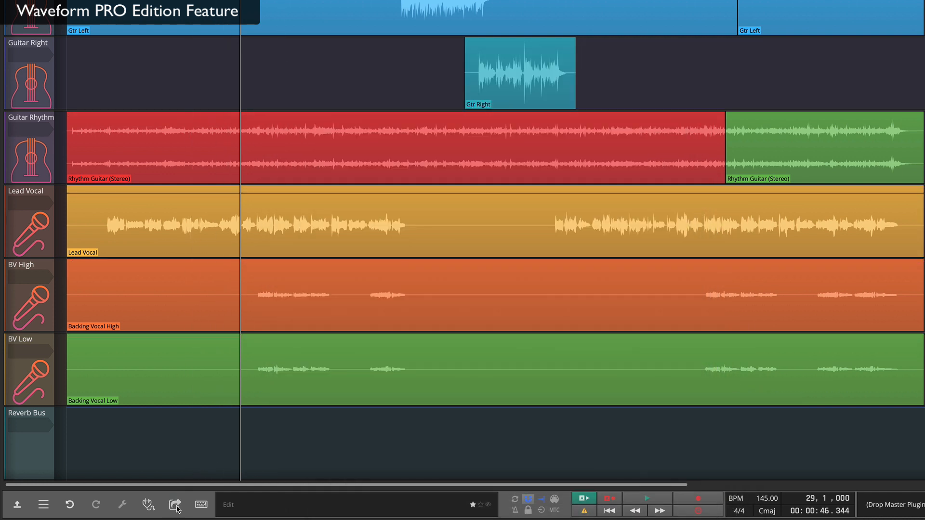
Step: Show the Quick actions bar, hide it, and show it again
{"action": "left_click", "coordinate": [177, 508]}
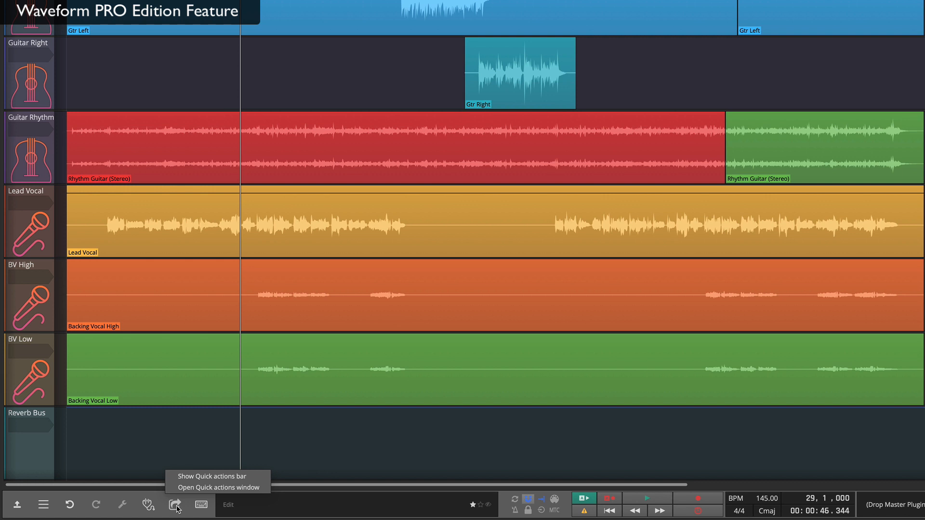
{"action": "left_click", "coordinate": [202, 480]}
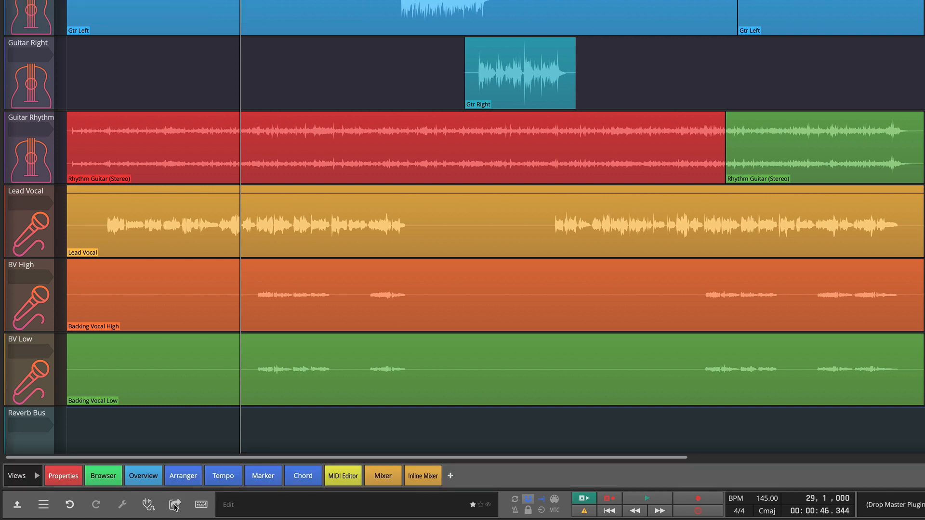
{"action": "left_click", "coordinate": [175, 506]}
{"action": "left_click", "coordinate": [190, 478]}
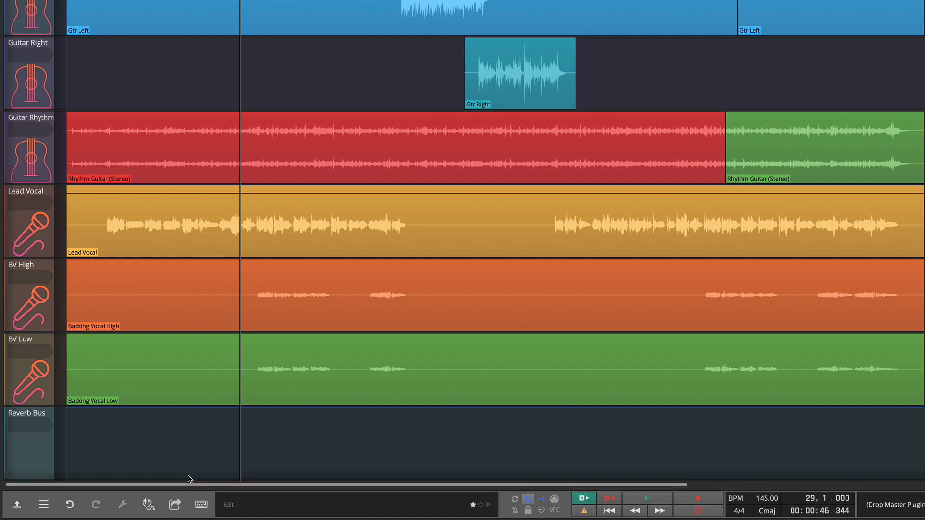
{"action": "left_click", "coordinate": [175, 506]}
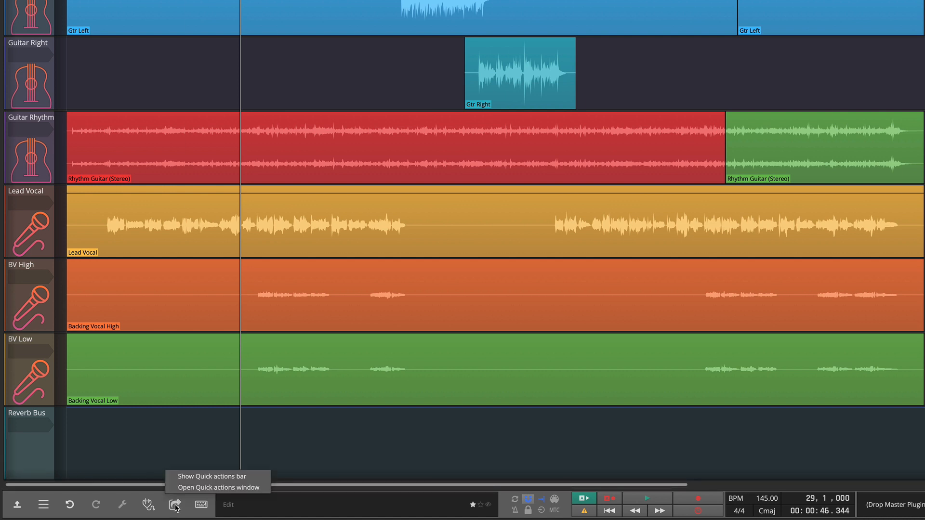
{"action": "left_click", "coordinate": [193, 476]}
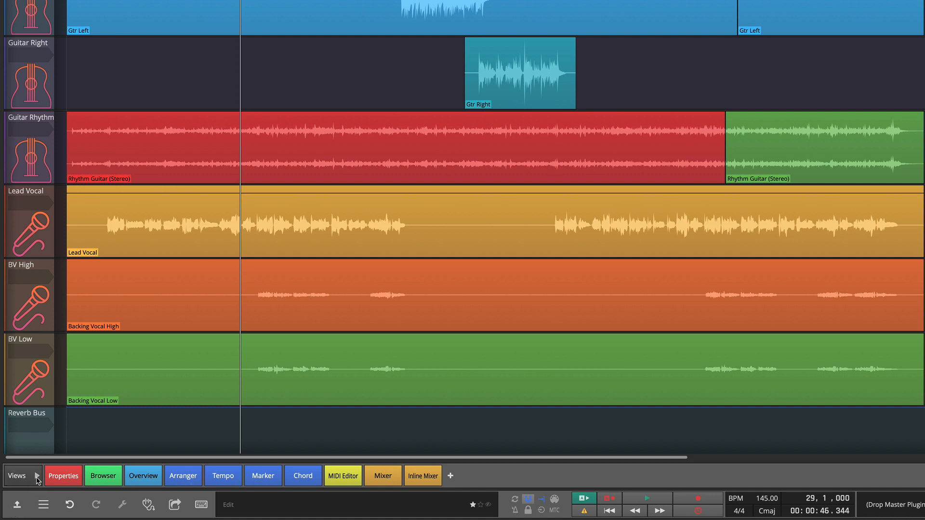
Step: Switch the Quick actions bar to the Note Editing set and hide the bar
{"action": "left_click", "coordinate": [37, 479]}
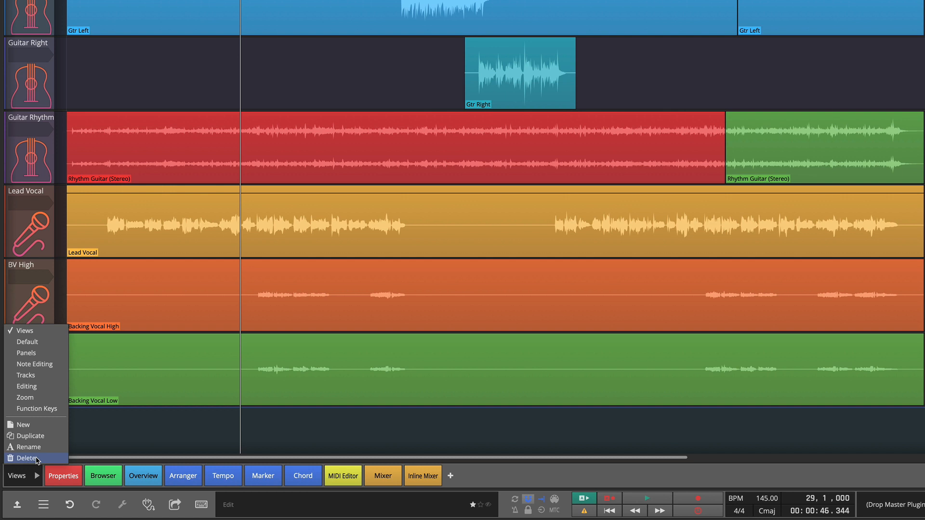
{"action": "left_click", "coordinate": [33, 367]}
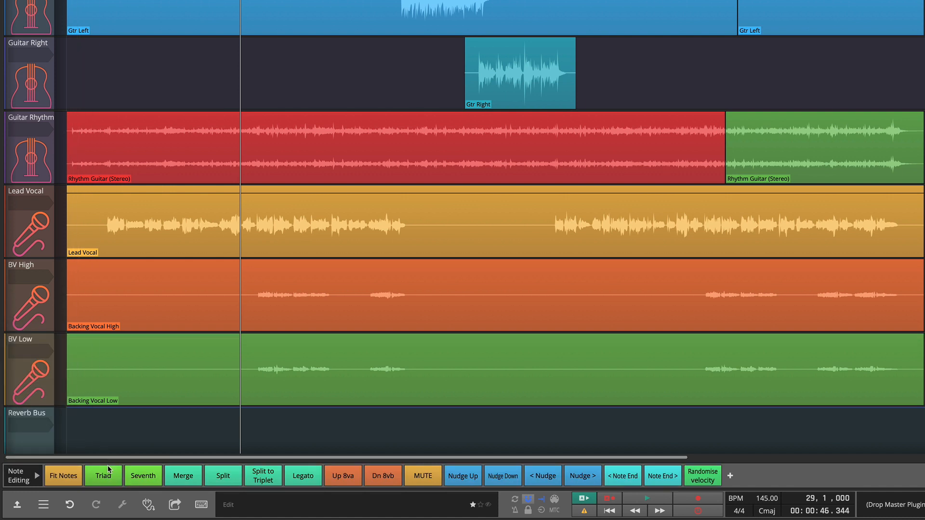
{"action": "left_click", "coordinate": [35, 480]}
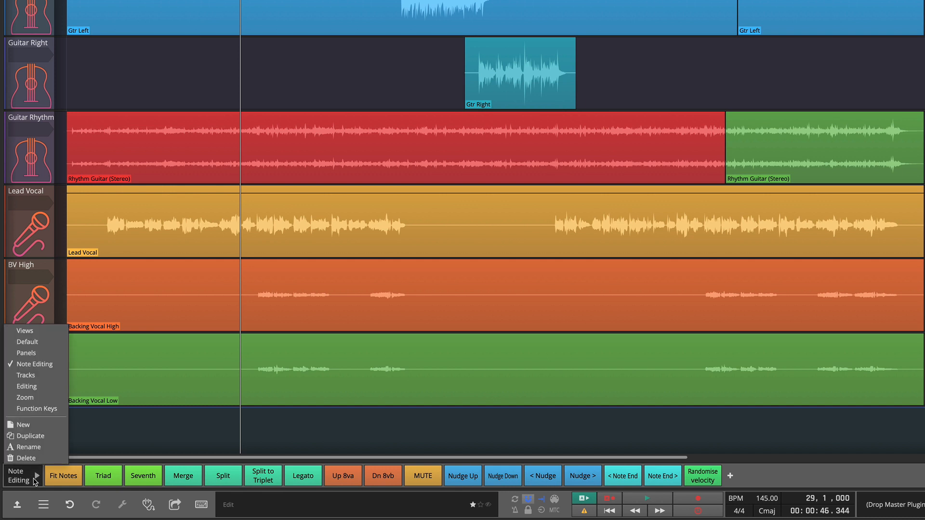
{"action": "left_click", "coordinate": [174, 504]}
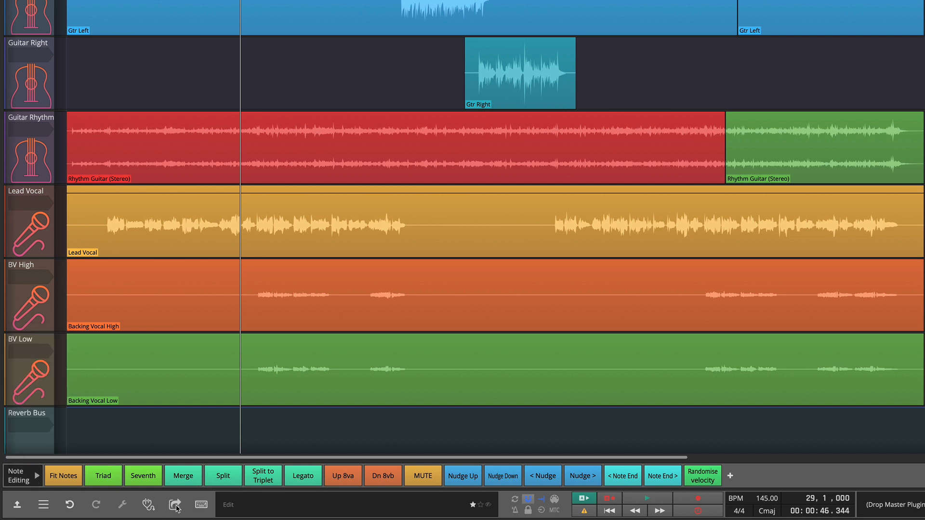
{"action": "left_click", "coordinate": [175, 504]}
{"action": "left_click", "coordinate": [189, 476]}
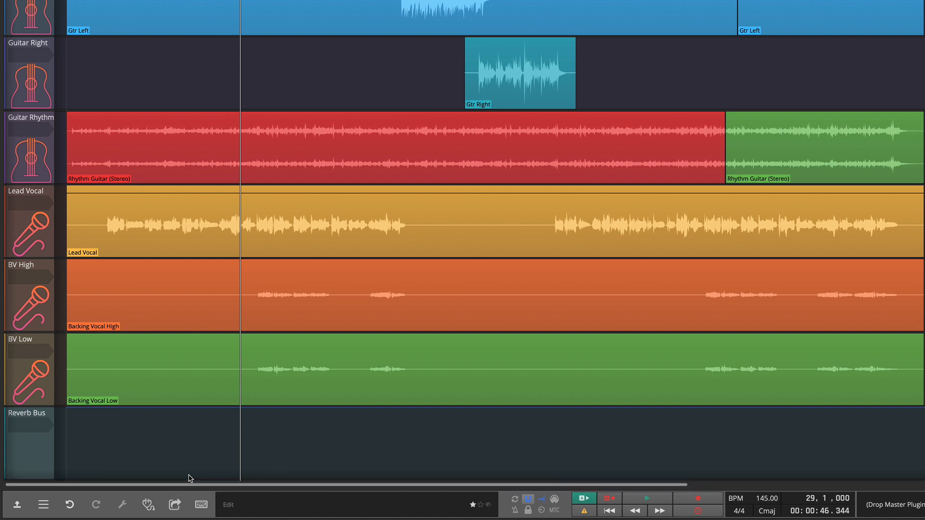
Step: Review the snapping options for grid, clips and cursor movement, and the available playback scrolling modes
{"action": "left_click", "coordinate": [528, 498]}
{"action": "mouse_move", "coordinate": [530, 505]}
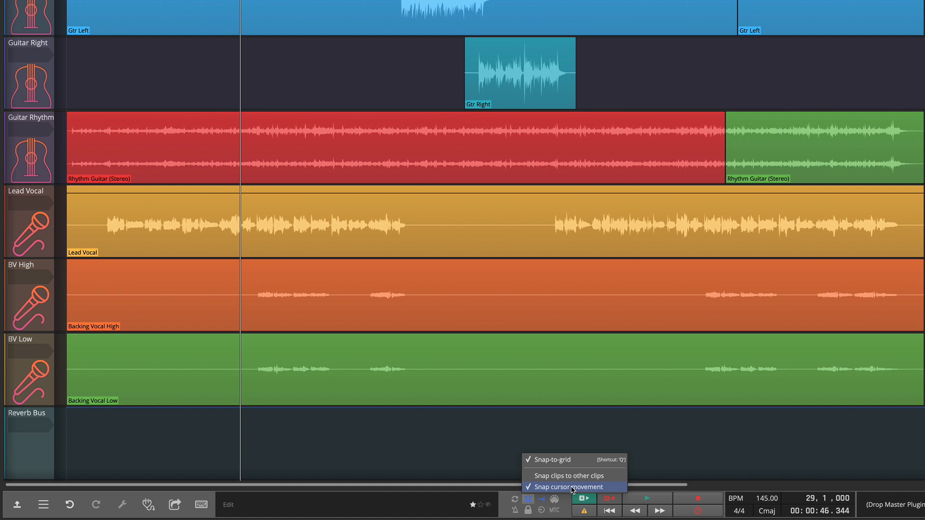
{"action": "left_click", "coordinate": [476, 476]}
{"action": "left_click", "coordinate": [541, 501]}
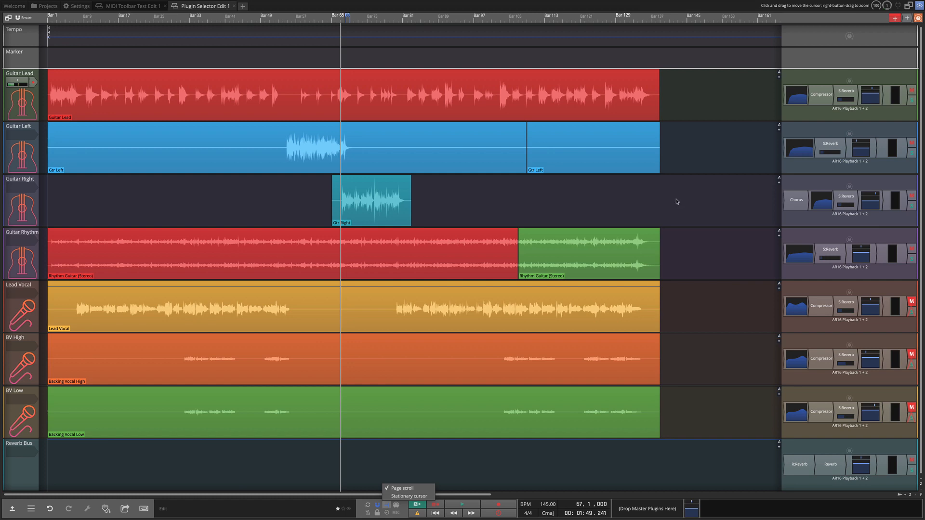
Step: Zoom in to about bars 49 to 69 and play briefly from position 67, 4, 480 to check the scrolling behaviour
{"action": "left_click", "coordinate": [295, 62]}
{"action": "scroll", "coordinate": [295, 61], "scroll_direction": "up", "scroll_amount": 8}
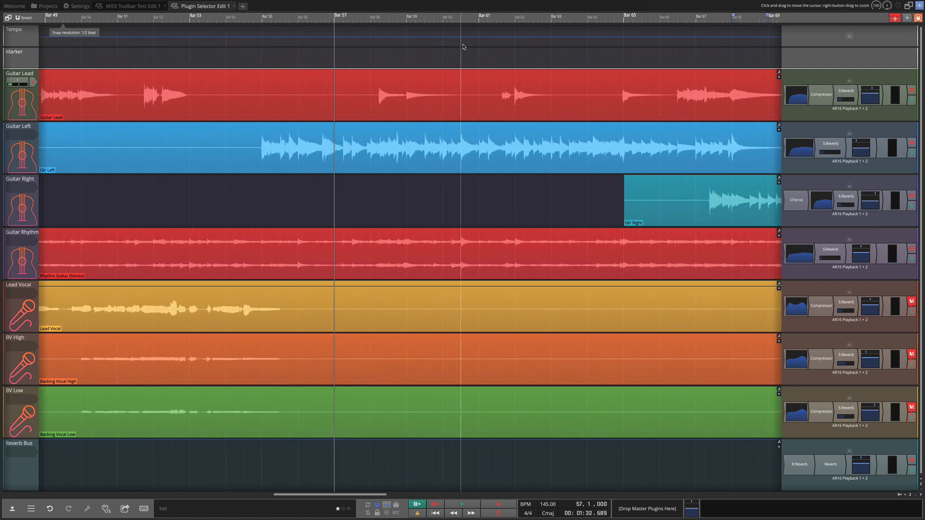
{"action": "left_click", "coordinate": [728, 62]}
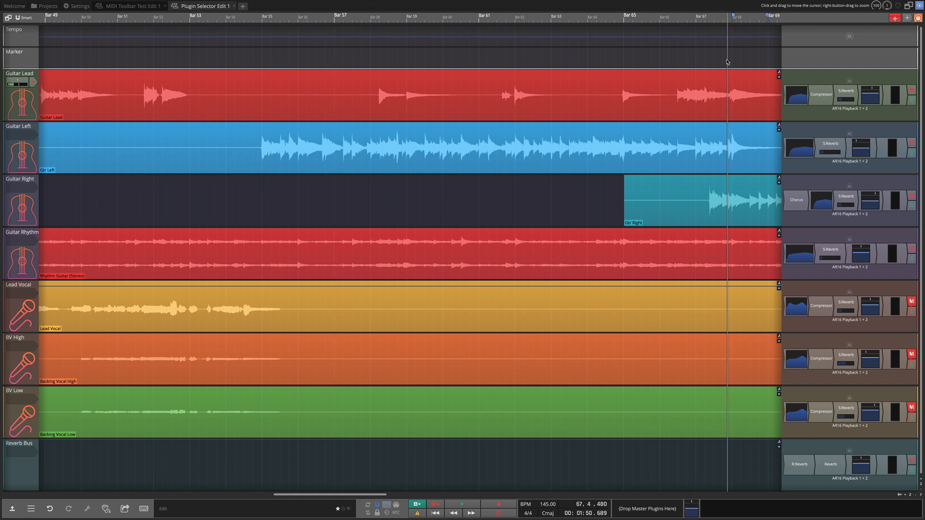
{"action": "mouse_move", "coordinate": [413, 362]}
{"action": "key", "text": "space"}
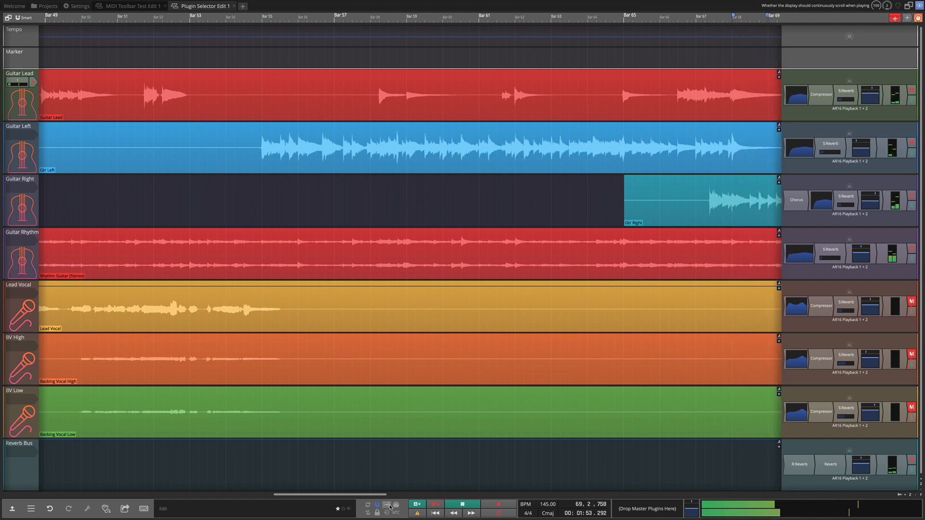
{"action": "key", "text": "space"}
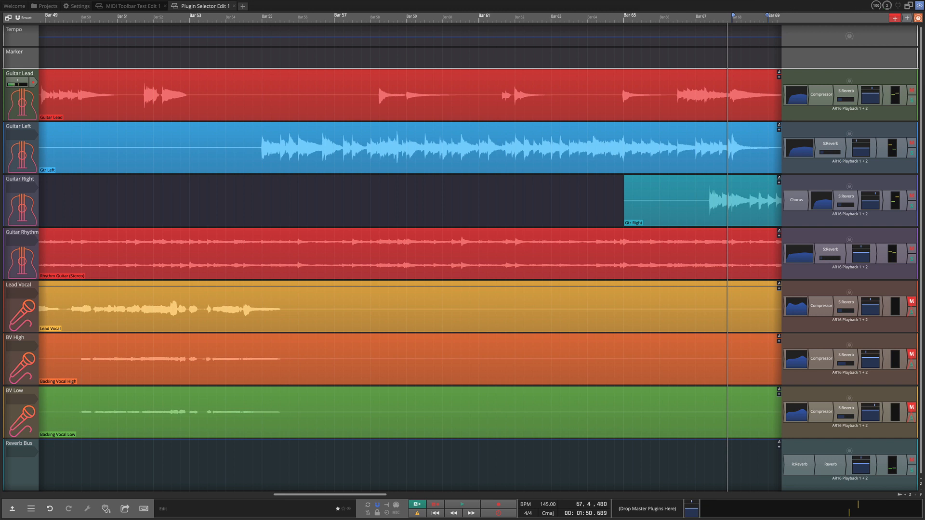
Step: Check the playback scrolling choices and play the edit with Page scroll as the scrolling mode
{"action": "right_click", "coordinate": [387, 508]}
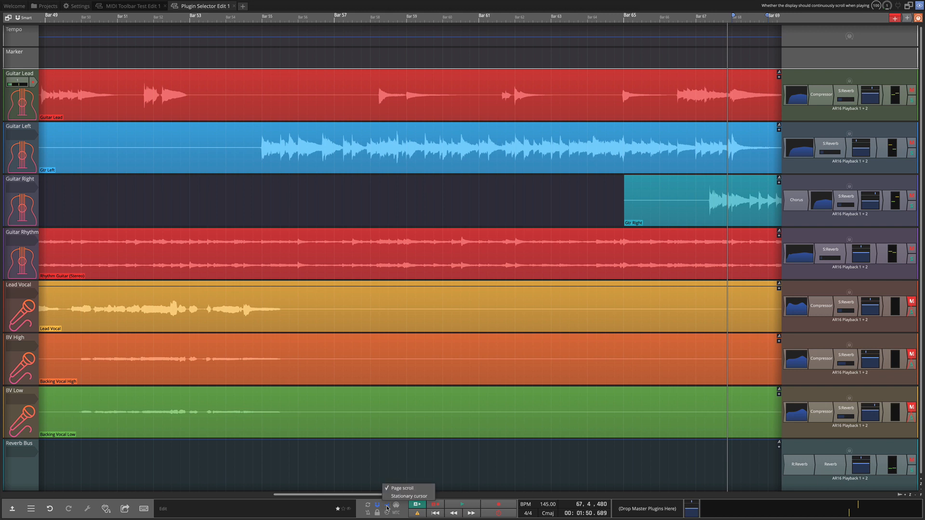
{"action": "left_click", "coordinate": [650, 451]}
{"action": "left_click", "coordinate": [651, 451]}
{"action": "key", "text": "space"}
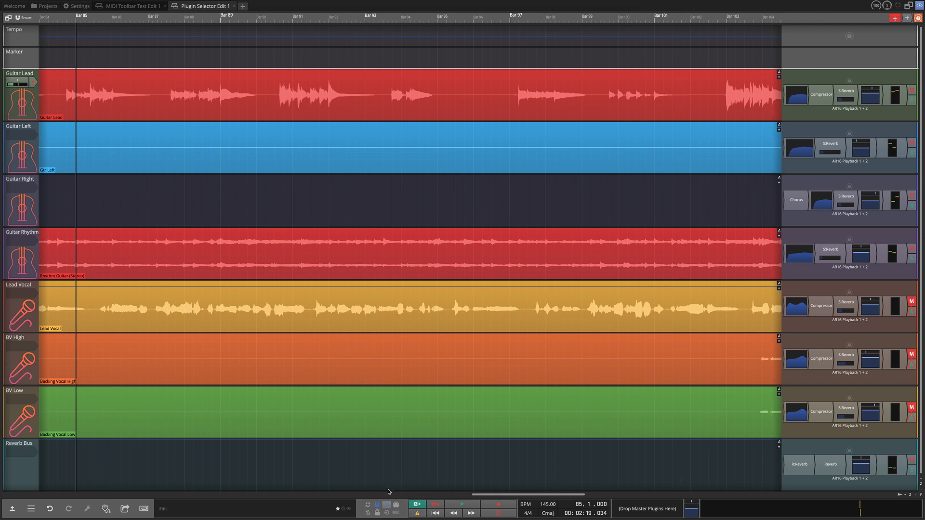
Step: Set playback scrolling to Stationary cursor and play briefly from position 91, 4, 480 to try it
{"action": "left_click", "coordinate": [323, 474]}
{"action": "key", "text": "space"}
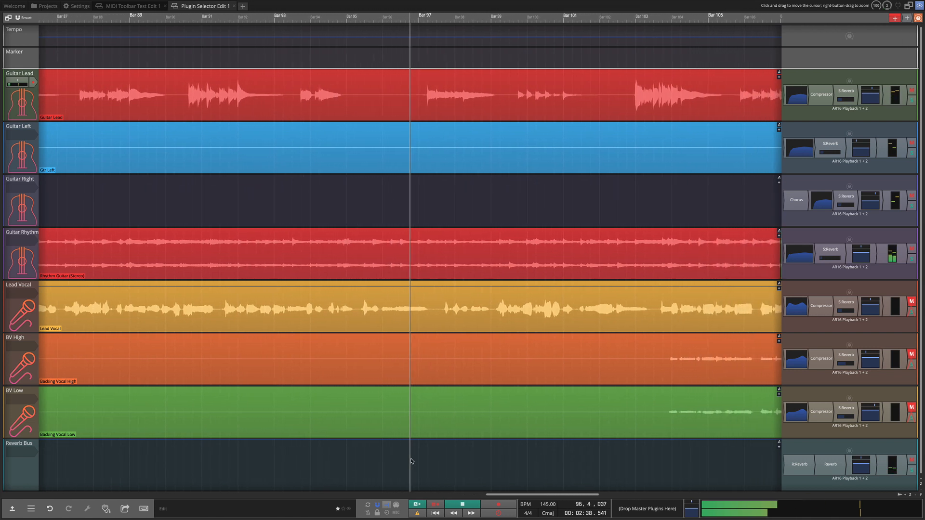
{"action": "key", "text": "space"}
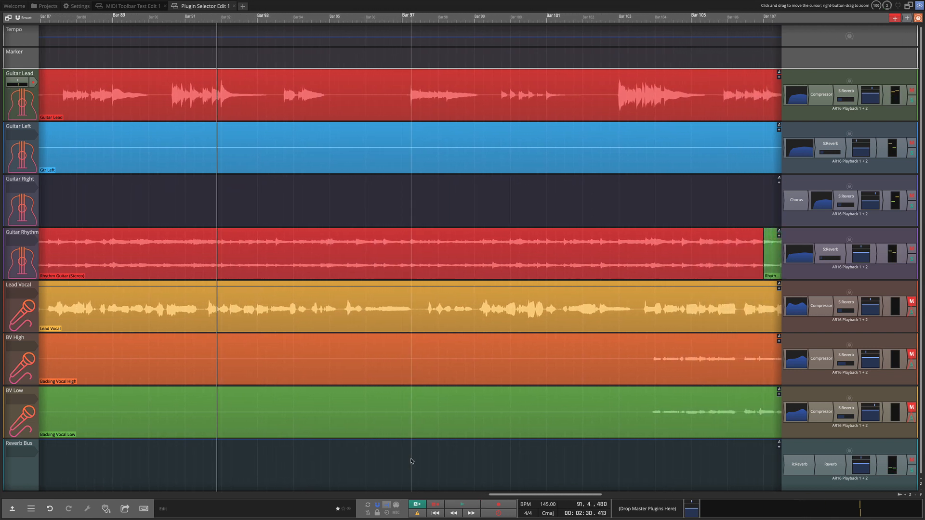
{"action": "left_click", "coordinate": [388, 506]}
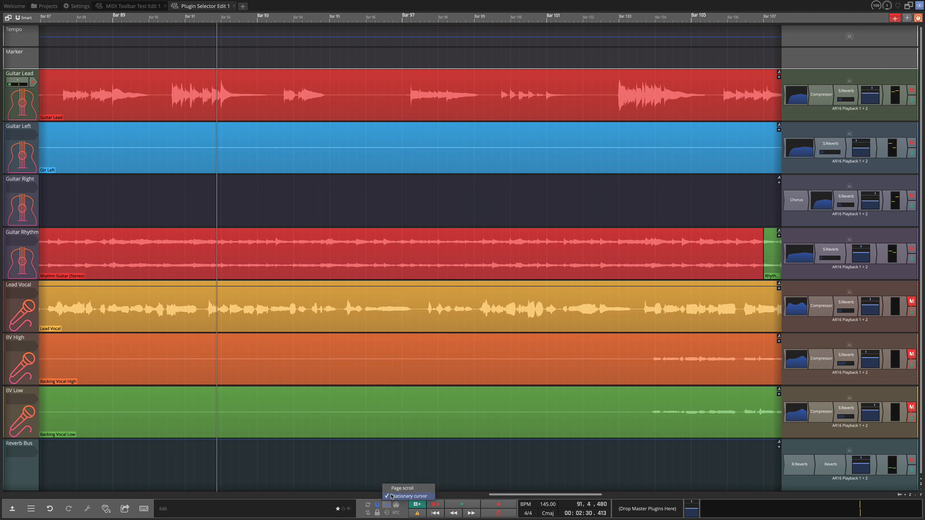
{"action": "left_click", "coordinate": [392, 496]}
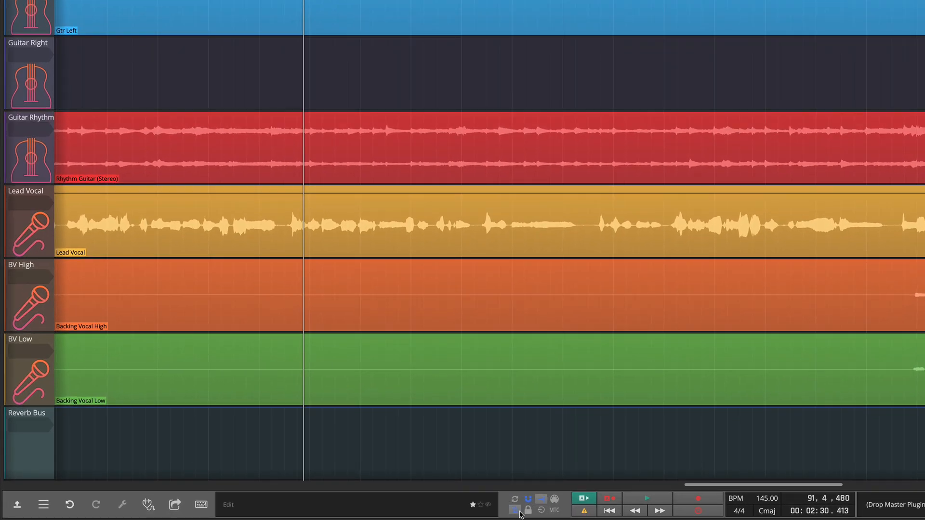
Step: Enable the click track and review its volume, count-in, playback, downbeat, sound and output device options
{"action": "left_click", "coordinate": [515, 512]}
{"action": "right_click", "coordinate": [515, 510]}
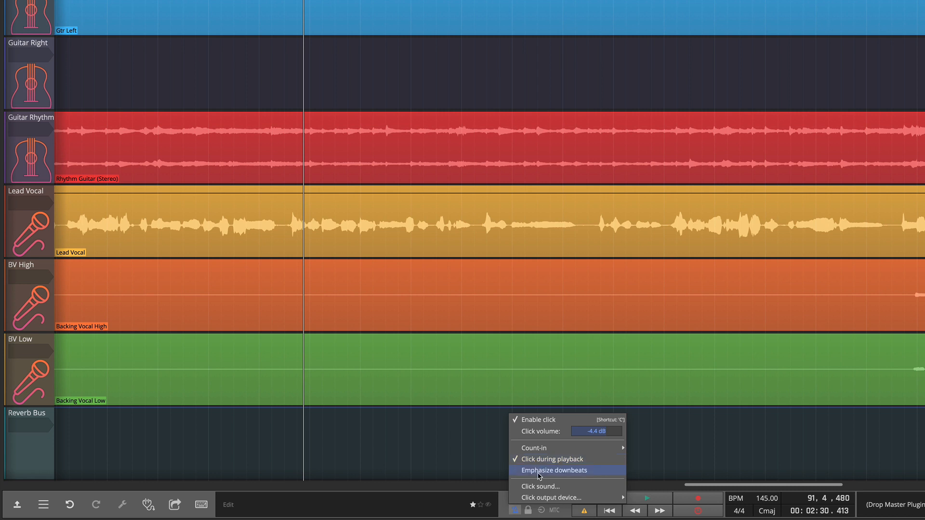
{"action": "mouse_move", "coordinate": [540, 449]}
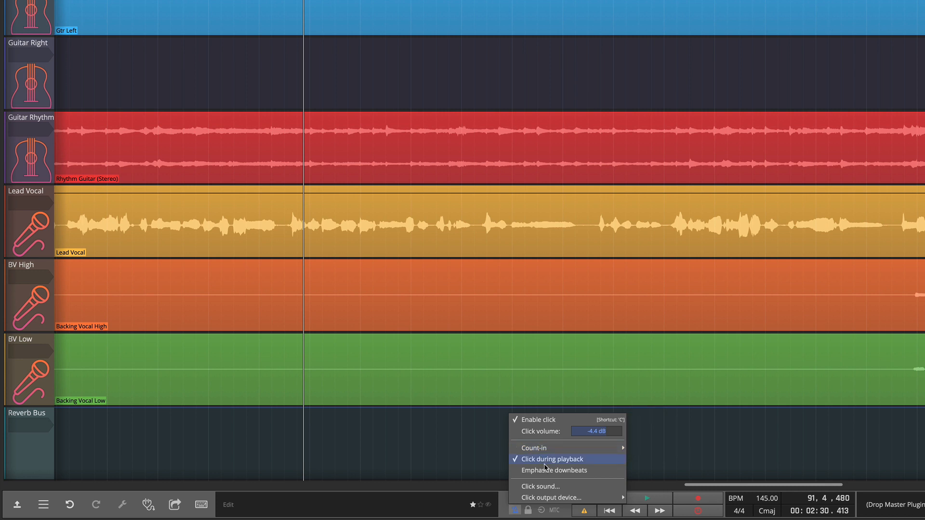
{"action": "mouse_move", "coordinate": [550, 500]}
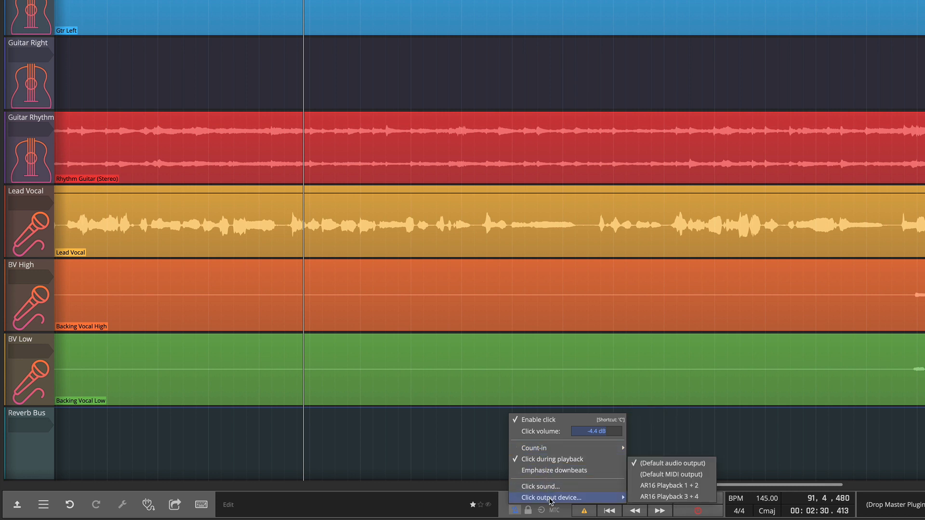
{"action": "left_click", "coordinate": [421, 407]}
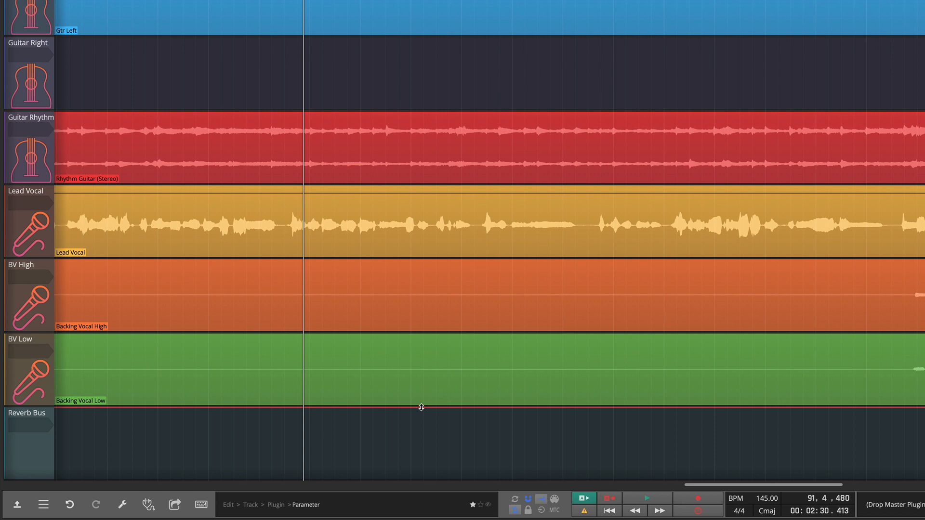
{"action": "scroll", "coordinate": [727, 471], "scroll_direction": "down", "scroll_amount": 2}
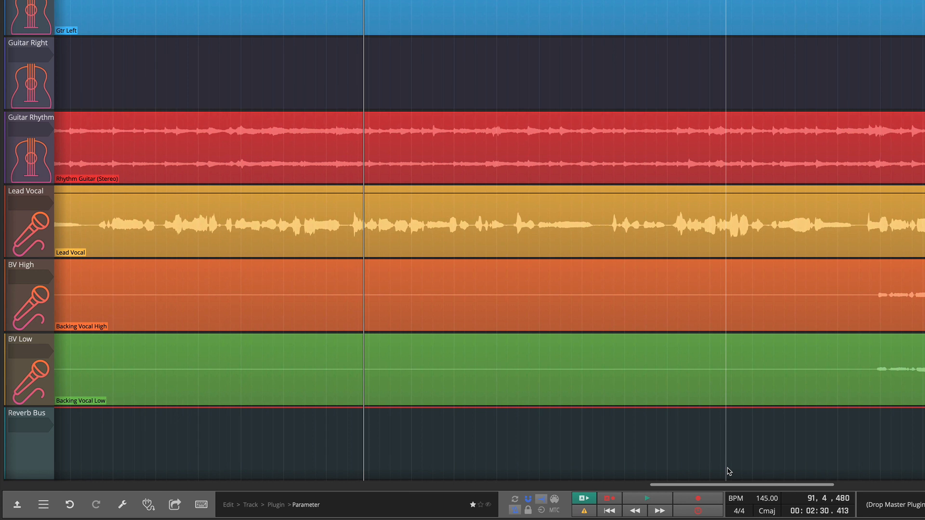
Step: Add a new track below the Reverb Bus track and enlarge its height to about three times a neighbouring track's
{"action": "scroll", "coordinate": [36, 160], "scroll_direction": "down", "scroll_amount": 3}
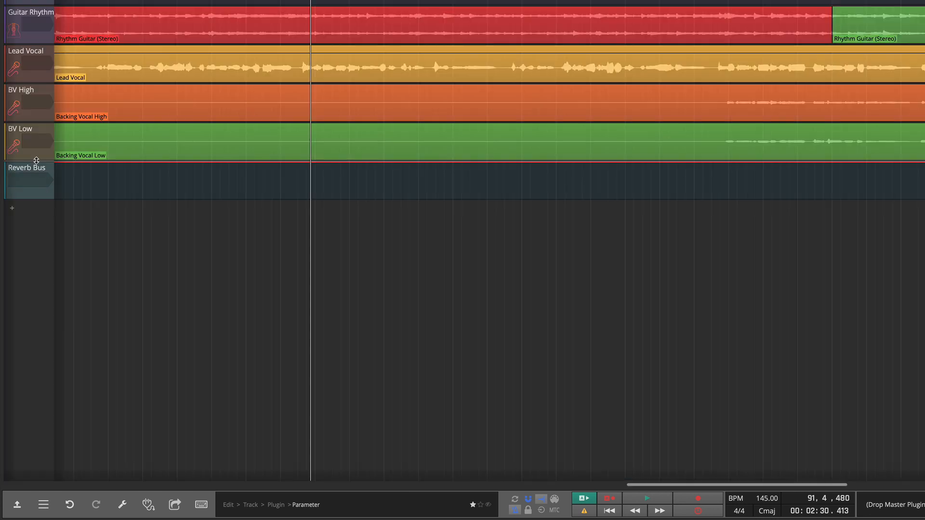
{"action": "left_click", "coordinate": [12, 212]}
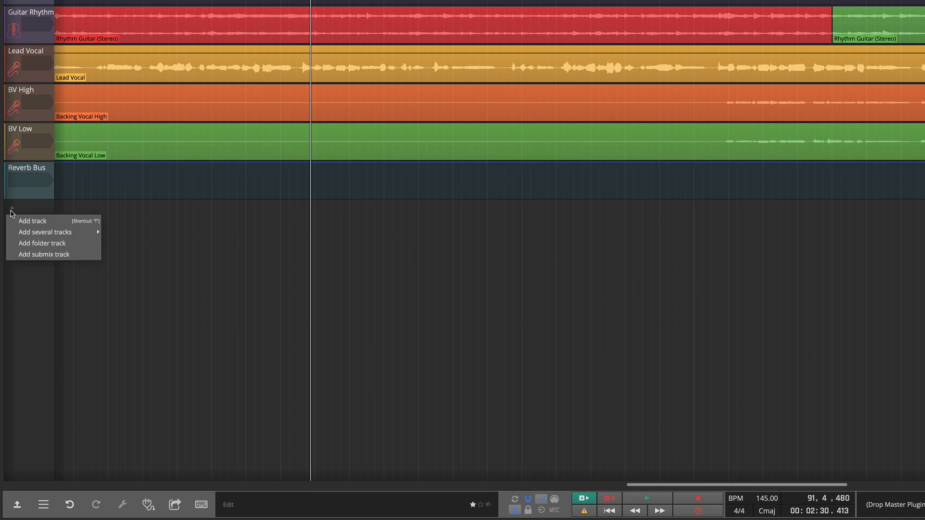
{"action": "left_click", "coordinate": [39, 221]}
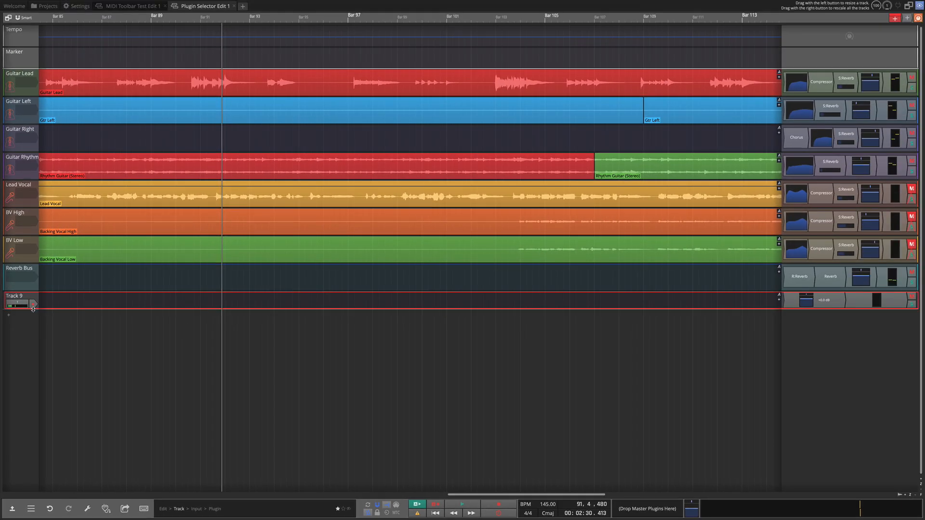
{"action": "left_click_drag", "start_coordinate": [61, 253], "coordinate": [60, 335]}
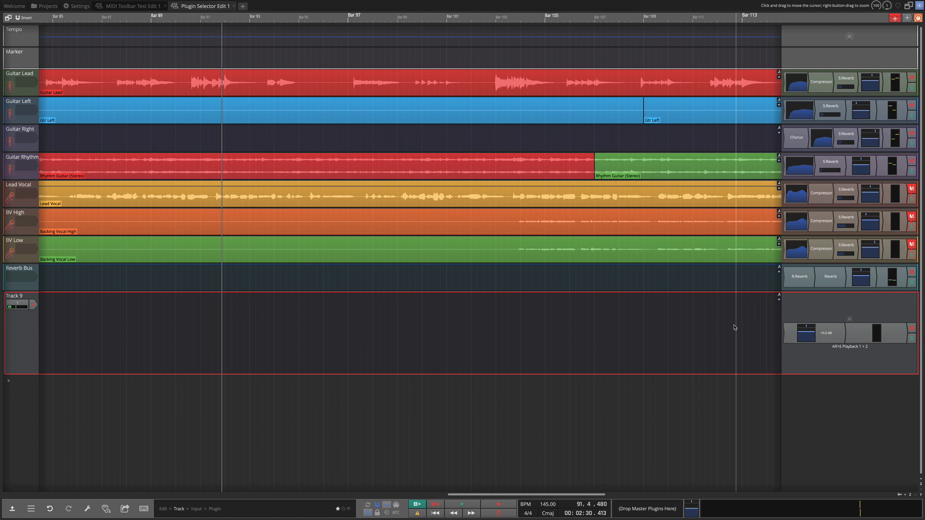
Step: Insert Waveform's Micro Drum Sampler instrument on Track 9 and move its plugin window clear of the upper tracks
{"action": "left_click", "coordinate": [808, 362]}
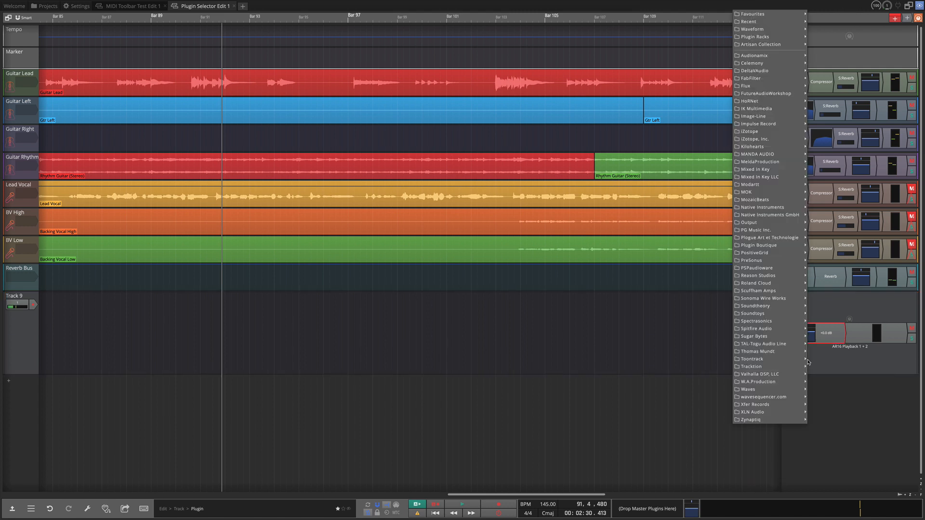
{"action": "mouse_move", "coordinate": [779, 31]}
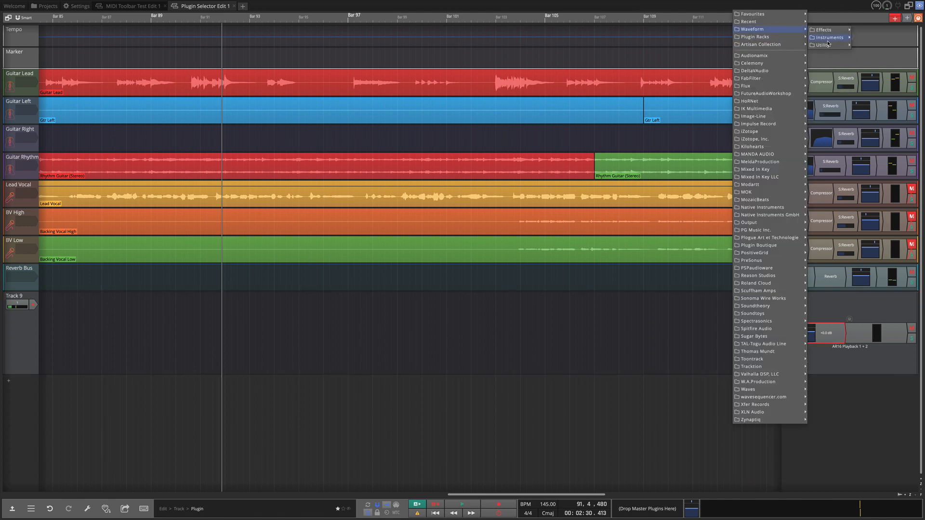
{"action": "mouse_move", "coordinate": [831, 42]}
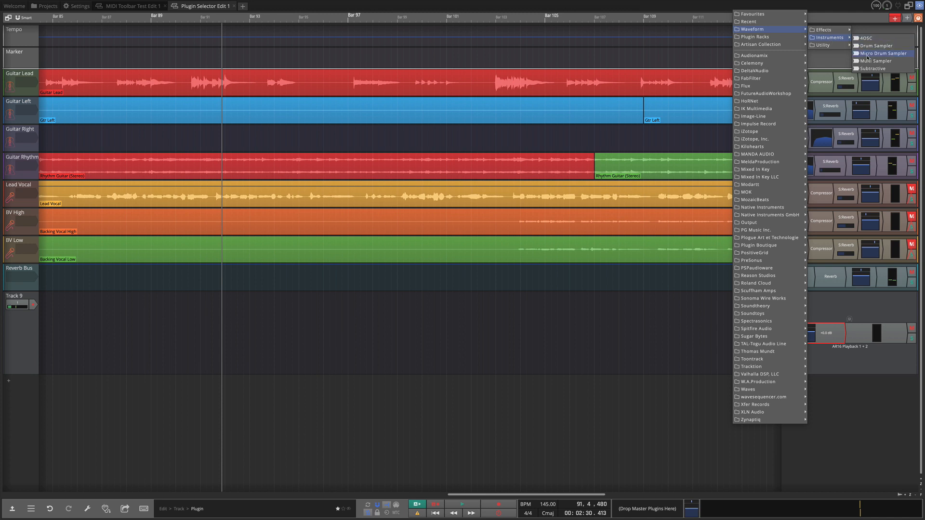
{"action": "left_click", "coordinate": [872, 54]}
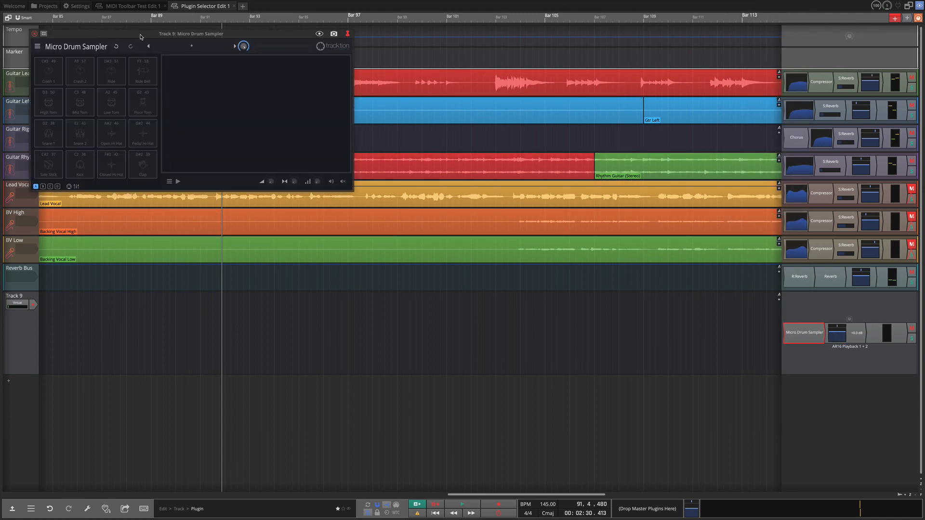
{"action": "left_click_drag", "start_coordinate": [139, 37], "coordinate": [471, 301]}
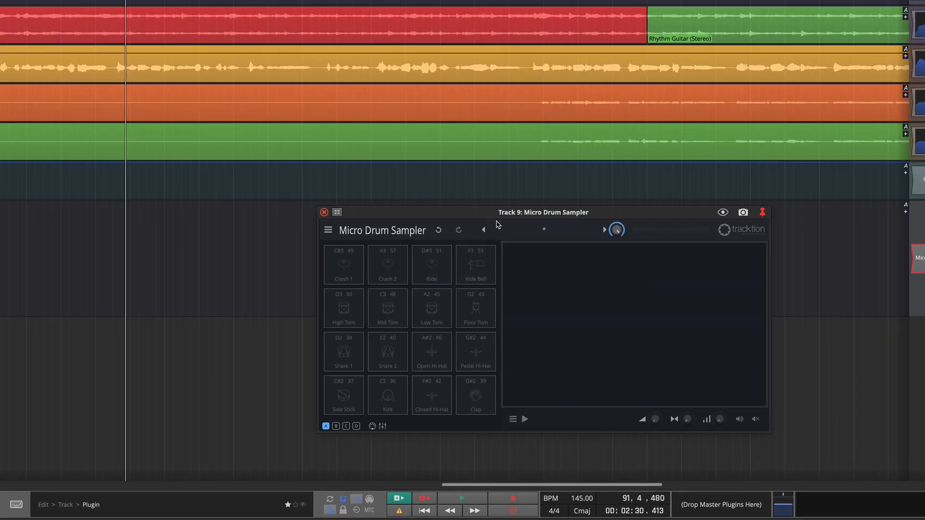
Step: Load the Metronome Click preset in the Micro Drum Sampler, audition the Hi, Med and Lo Click pads, and close the plugin window
{"action": "left_click", "coordinate": [544, 230]}
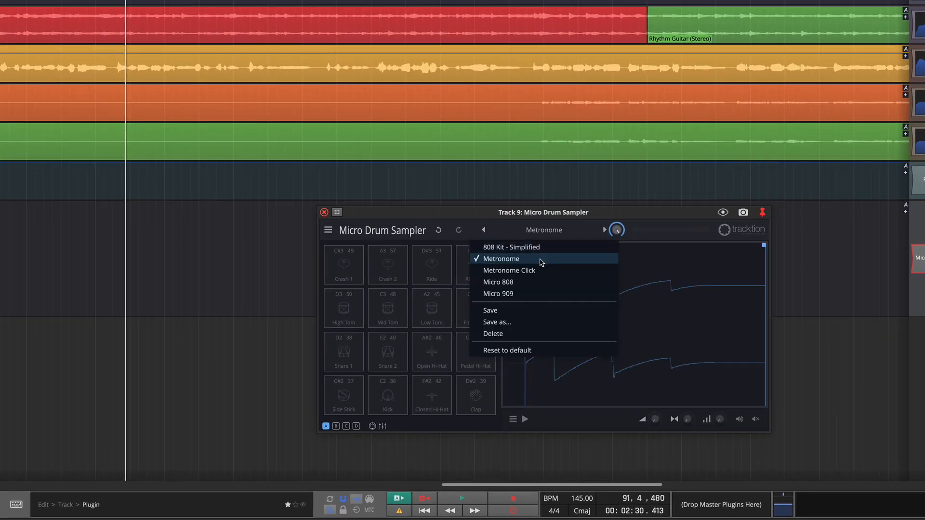
{"action": "left_click", "coordinate": [538, 272]}
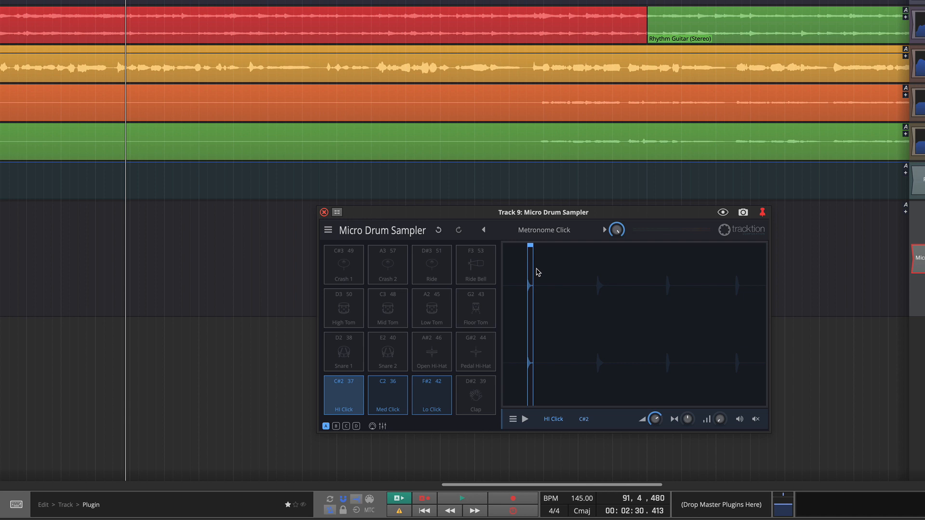
{"action": "left_click", "coordinate": [359, 403]}
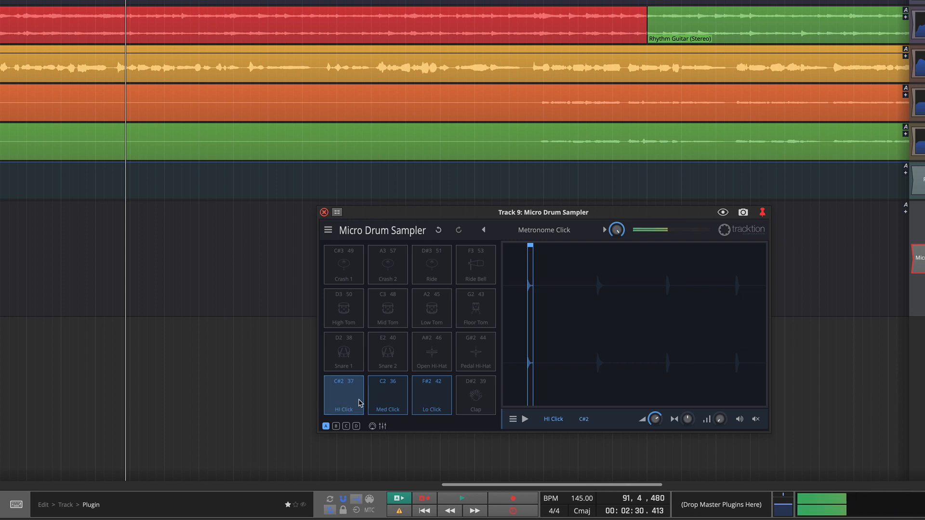
{"action": "left_click", "coordinate": [386, 398]}
{"action": "left_click", "coordinate": [431, 398]}
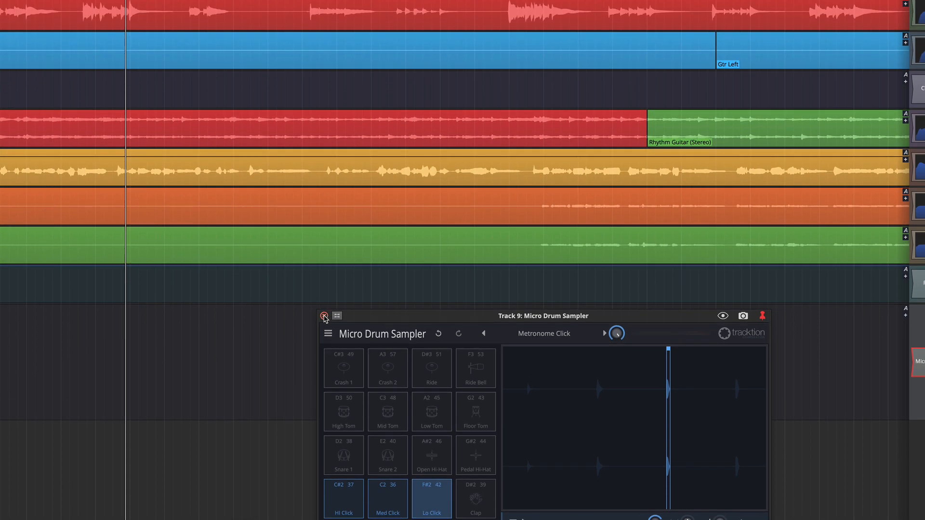
{"action": "left_click", "coordinate": [324, 316]}
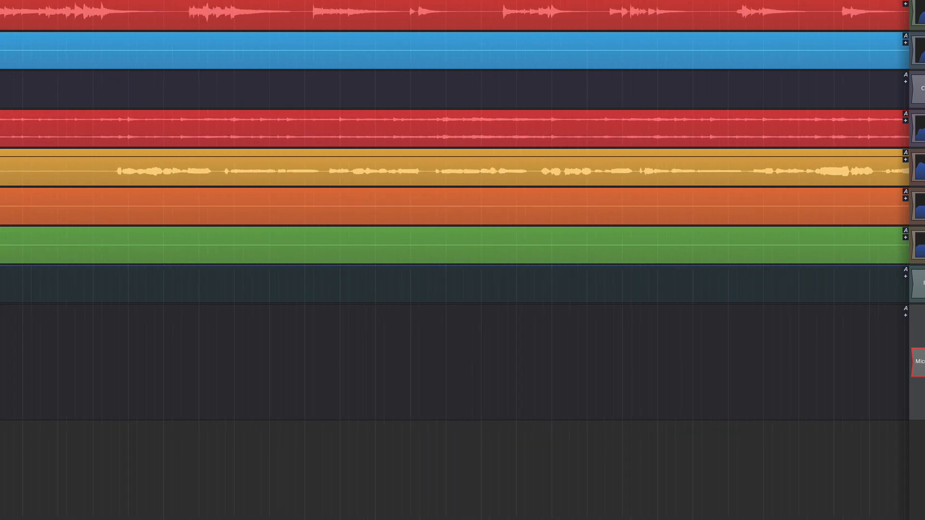
Step: Insert a one-bar step clip at bar 1 of Track 9 with Hi Click on step 1 and Lo Click on steps 5, 9 and 13
{"action": "right_click", "coordinate": [1, 273]}
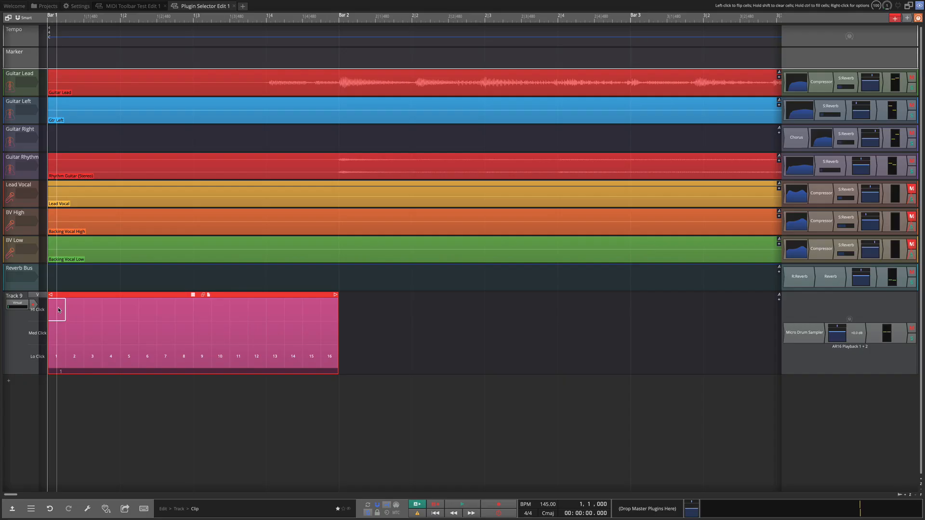
{"action": "left_click", "coordinate": [58, 310]}
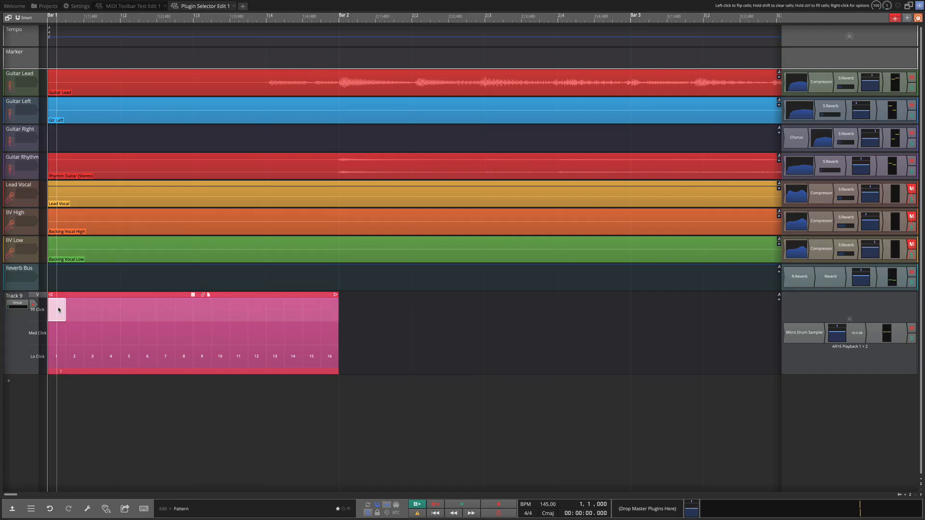
{"action": "left_click", "coordinate": [92, 355]}
{"action": "left_click", "coordinate": [92, 355]}
{"action": "left_click", "coordinate": [129, 356]}
{"action": "left_click", "coordinate": [202, 356]}
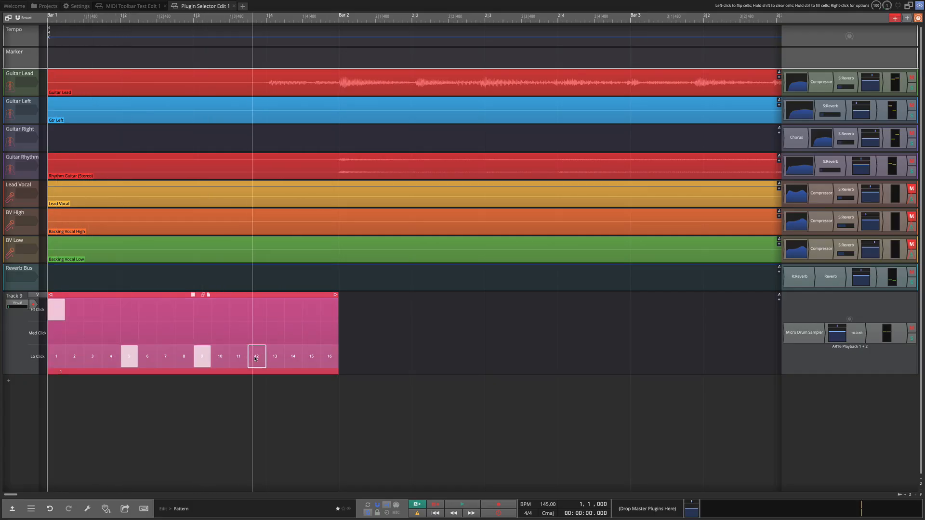
{"action": "left_click", "coordinate": [268, 358]}
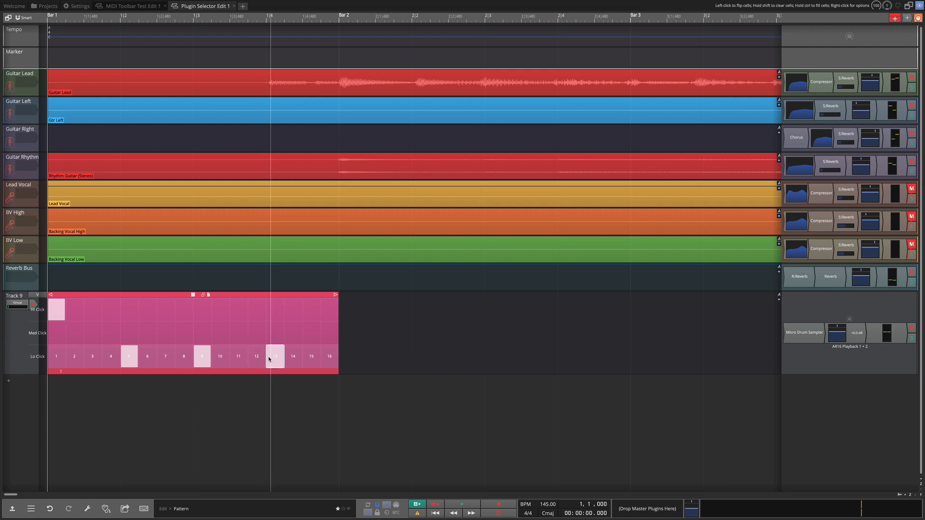
{"action": "key", "text": "space"}
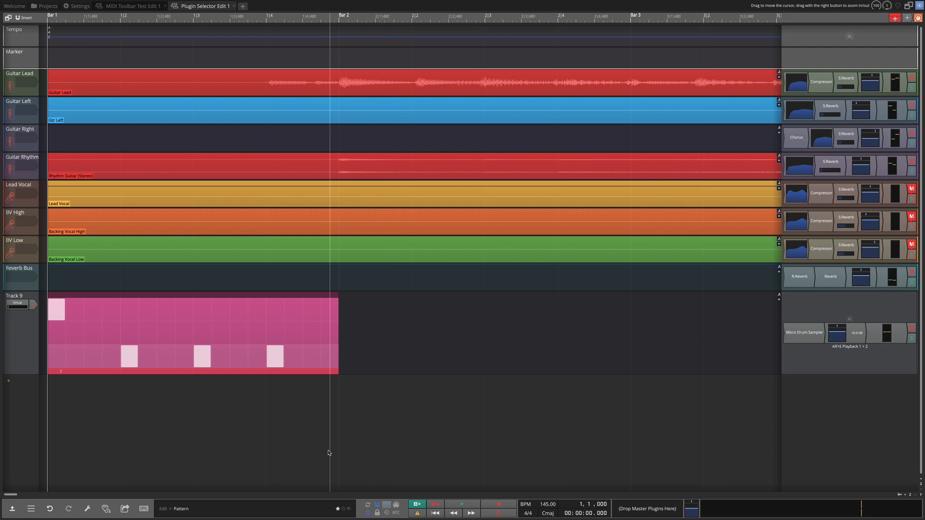
Step: Review the snapping, click and autoscroll options in the expanded transport controls, keep Stationary cursor selected, and turn the click off
{"action": "left_click", "coordinate": [14, 511]}
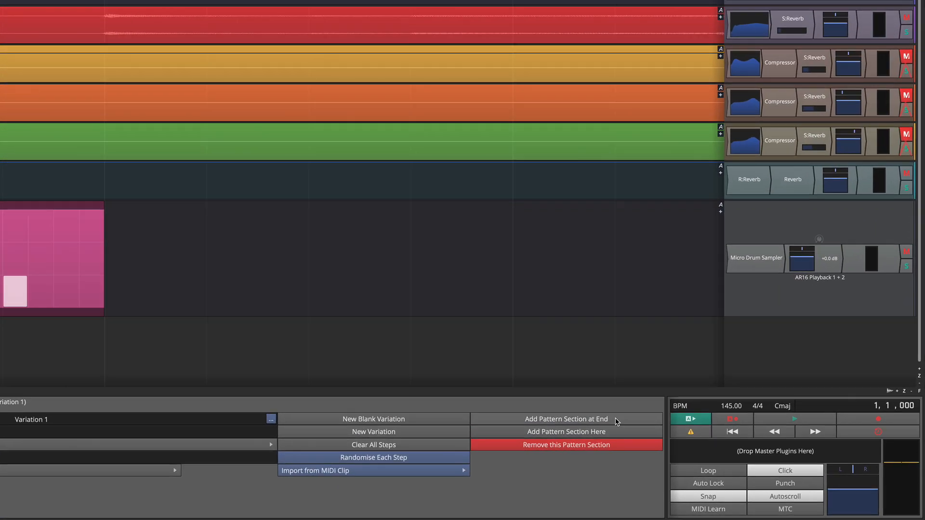
{"action": "right_click", "coordinate": [711, 498]}
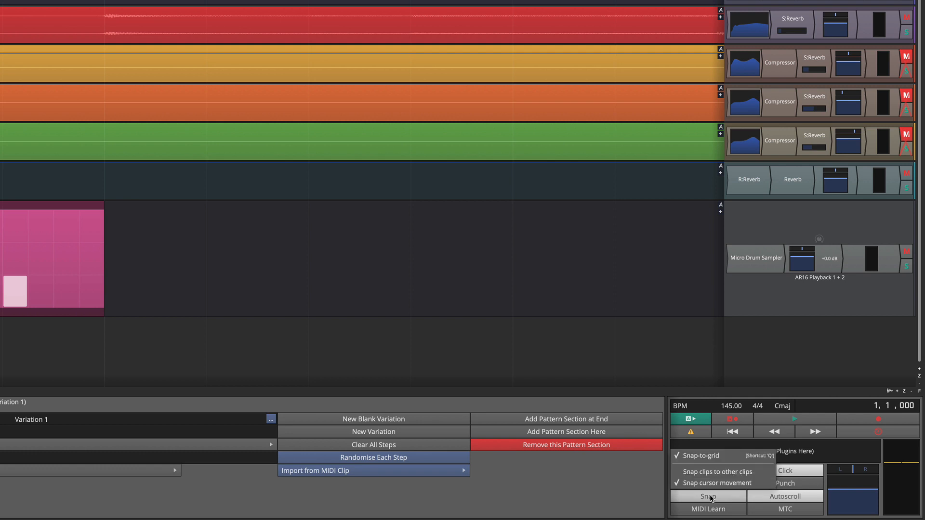
{"action": "left_click", "coordinate": [640, 502]}
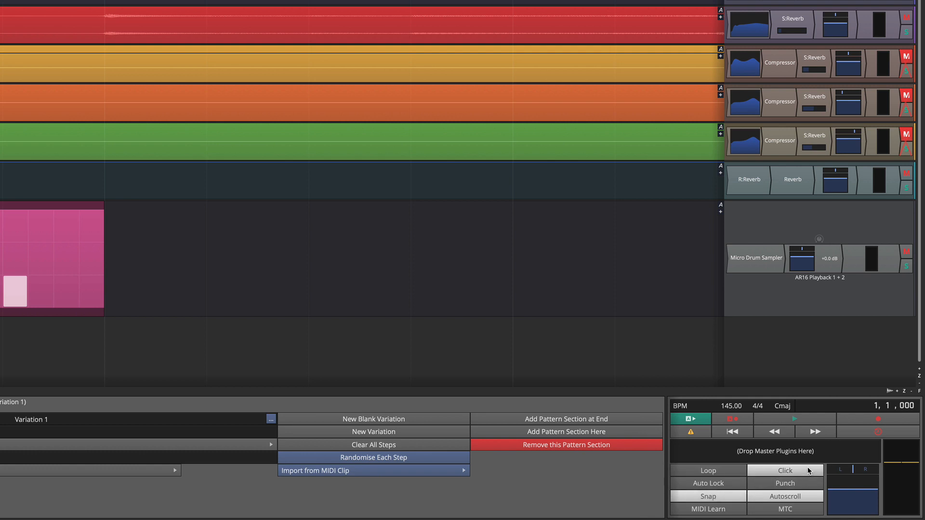
{"action": "right_click", "coordinate": [792, 469]}
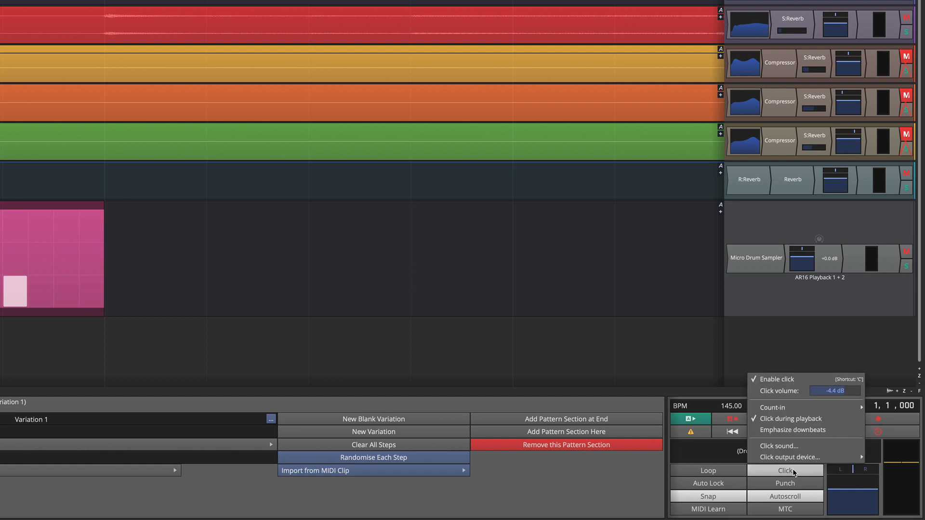
{"action": "right_click", "coordinate": [788, 501]}
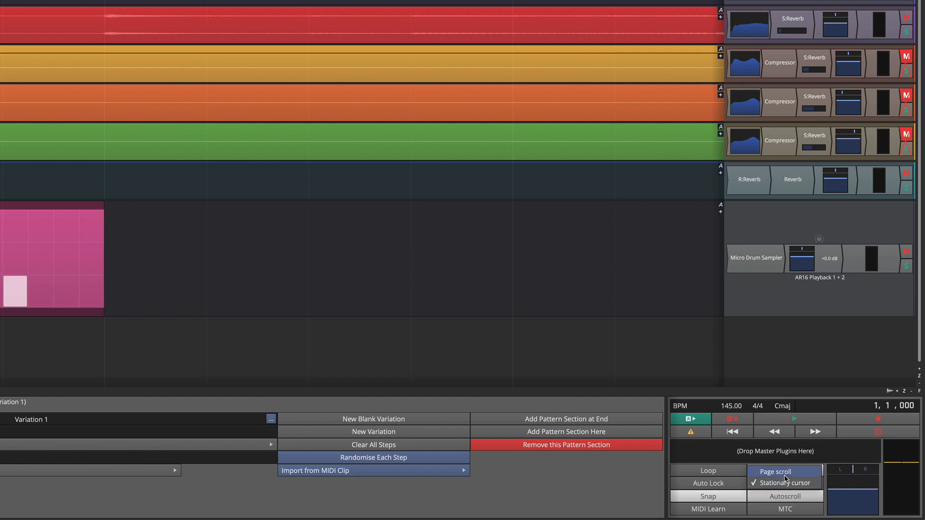
{"action": "left_click", "coordinate": [786, 483]}
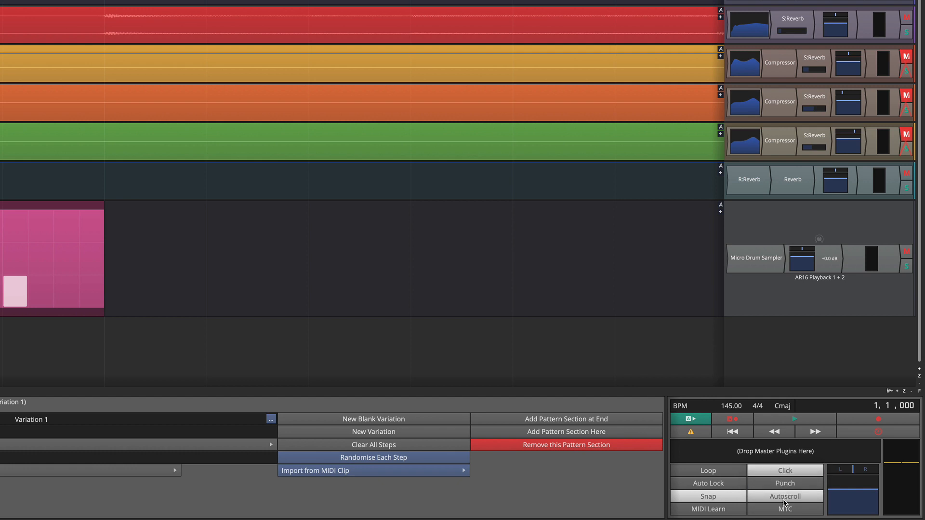
{"action": "left_click", "coordinate": [790, 471]}
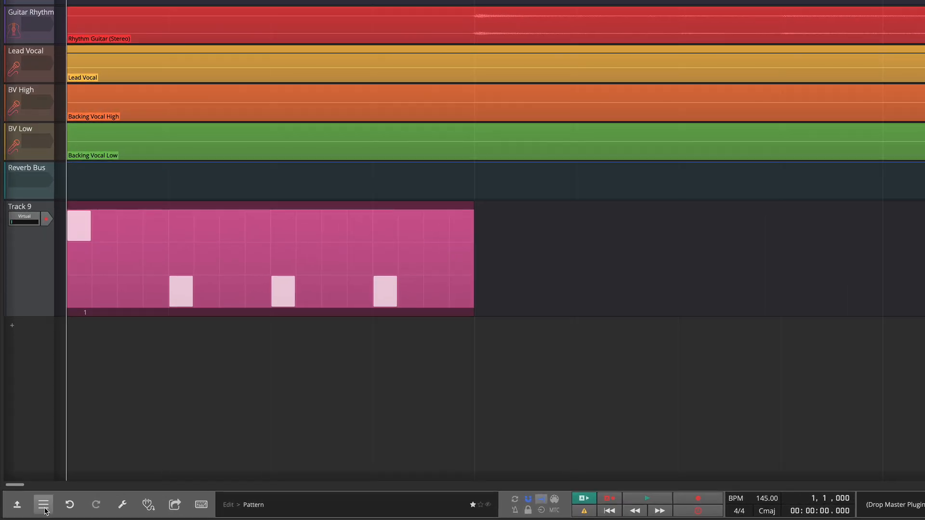
Step: Review the main menu's File, Options, Sync and Video commands, including the retrospective record and video window size choices
{"action": "left_click", "coordinate": [31, 510]}
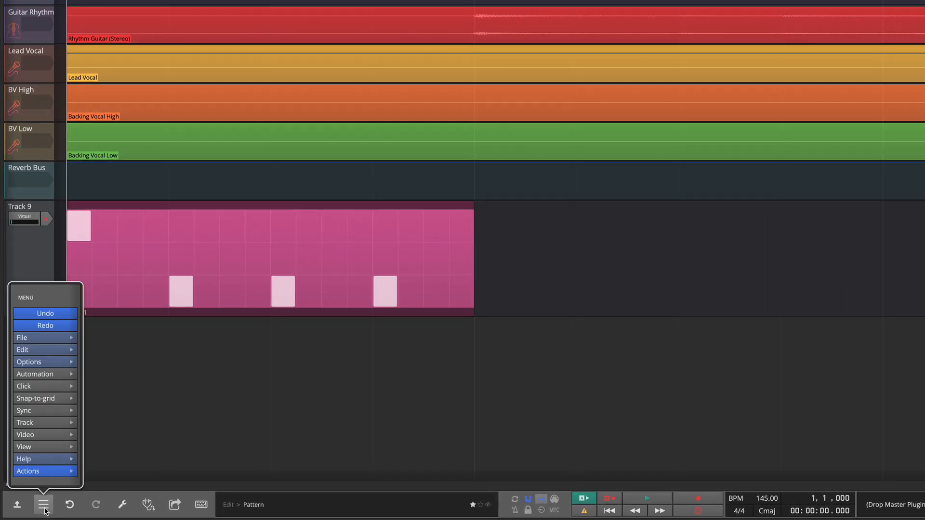
{"action": "mouse_move", "coordinate": [42, 340]}
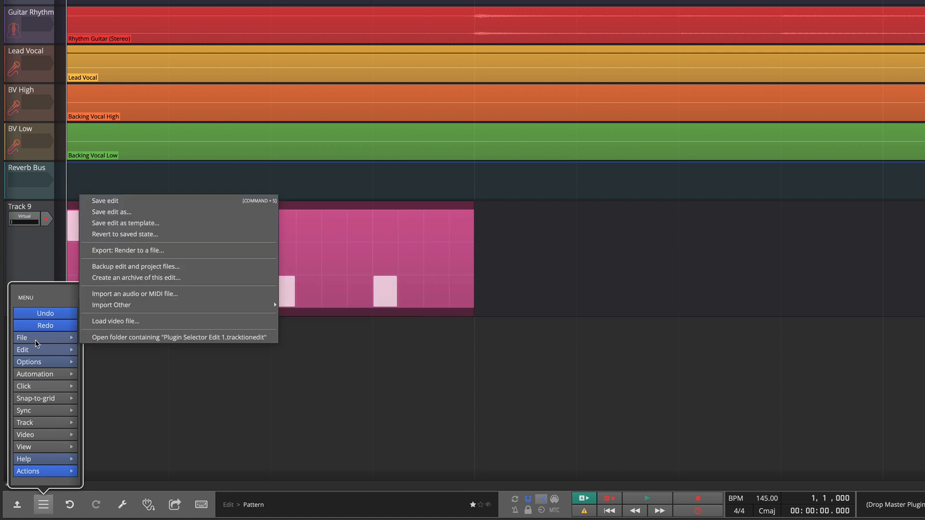
{"action": "mouse_move", "coordinate": [42, 362]}
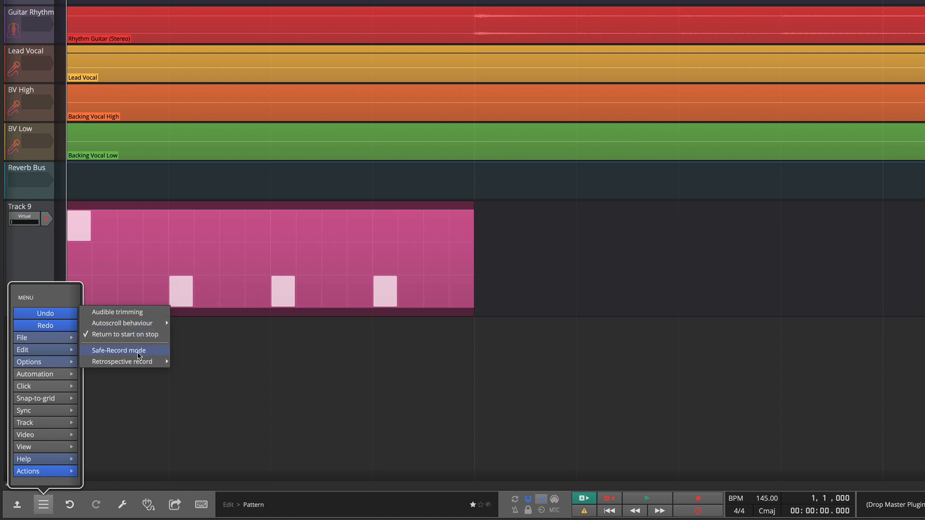
{"action": "mouse_move", "coordinate": [141, 362]}
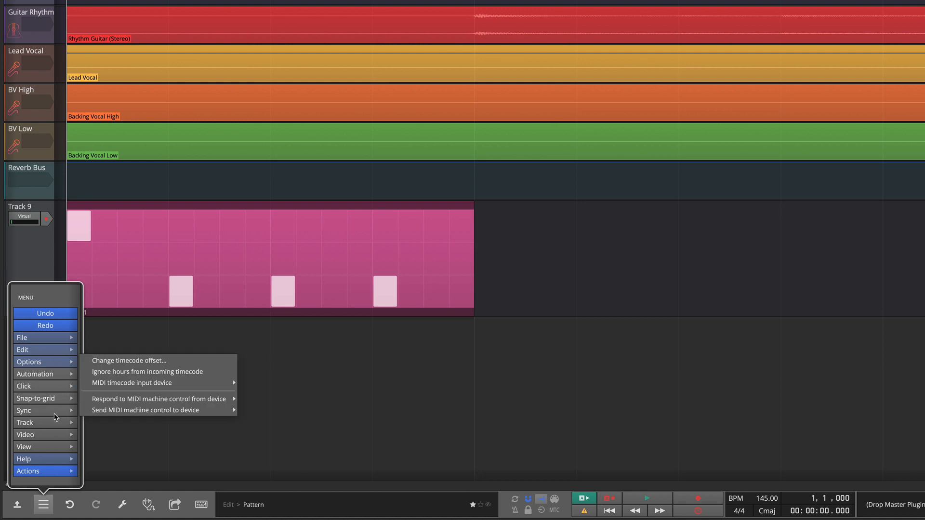
{"action": "mouse_move", "coordinate": [61, 426]}
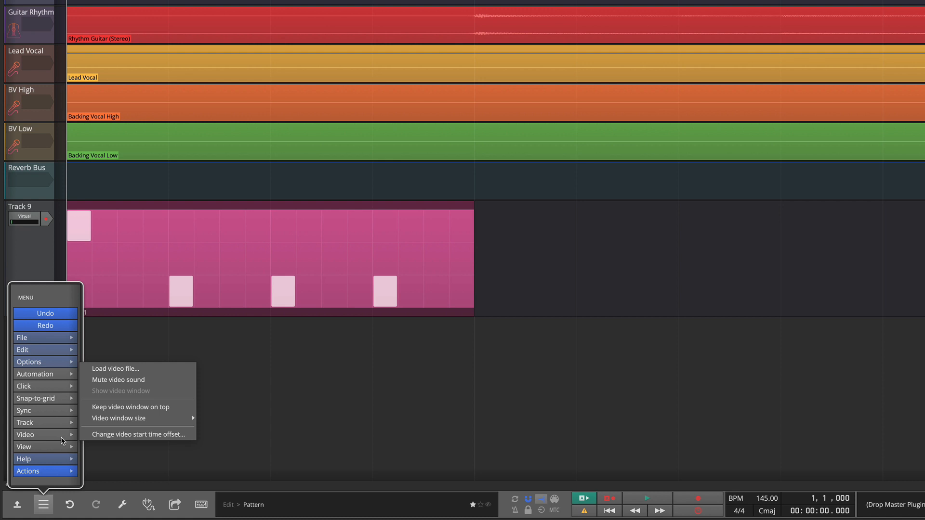
{"action": "mouse_move", "coordinate": [133, 420]}
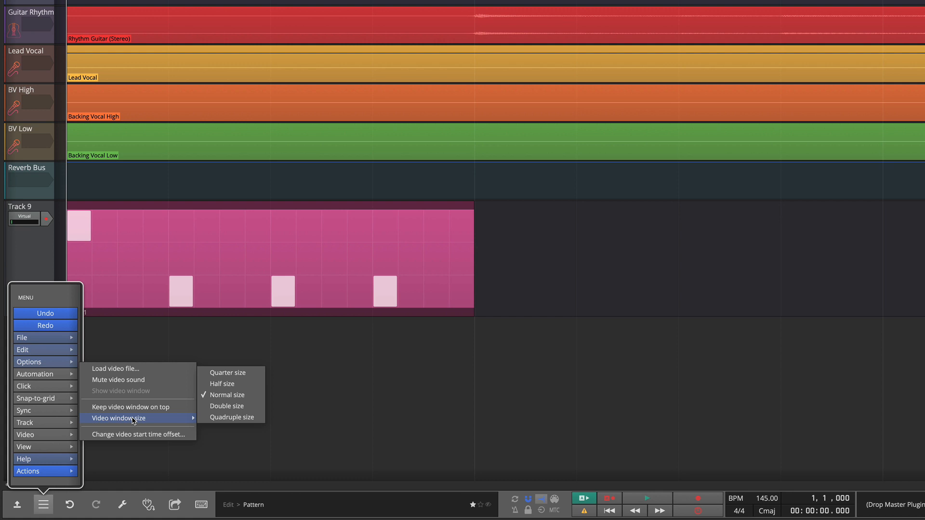
{"action": "left_click", "coordinate": [52, 461]}
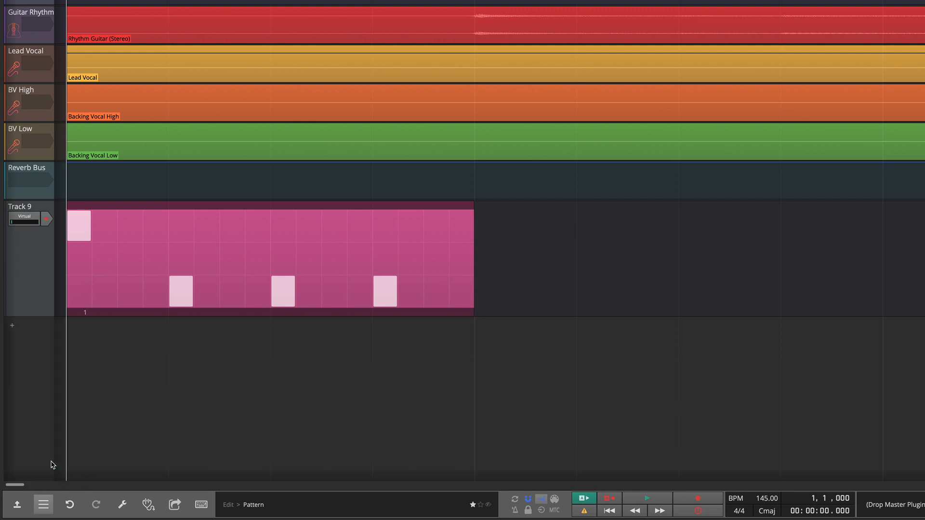
Step: Look through the Help commands and show the First Run Setup panel
{"action": "left_click", "coordinate": [43, 505]}
{"action": "mouse_move", "coordinate": [54, 463]}
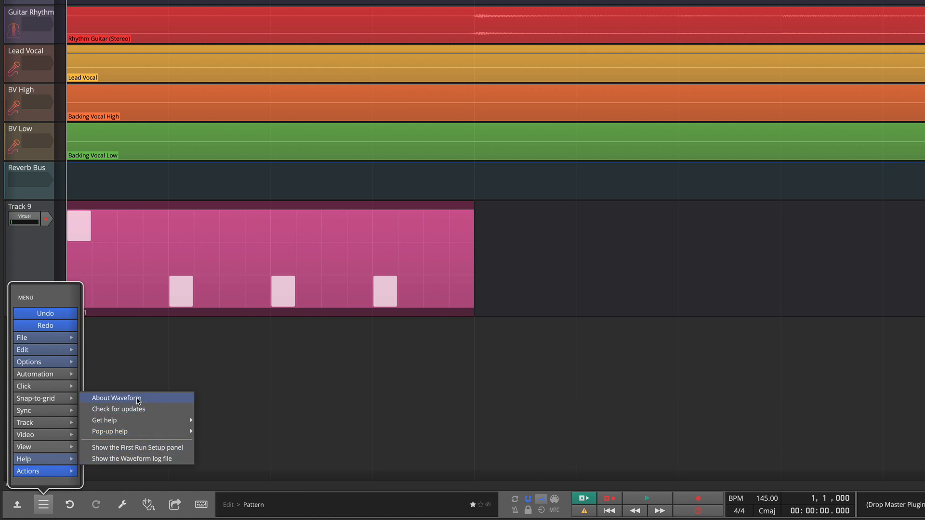
{"action": "left_click", "coordinate": [153, 449]}
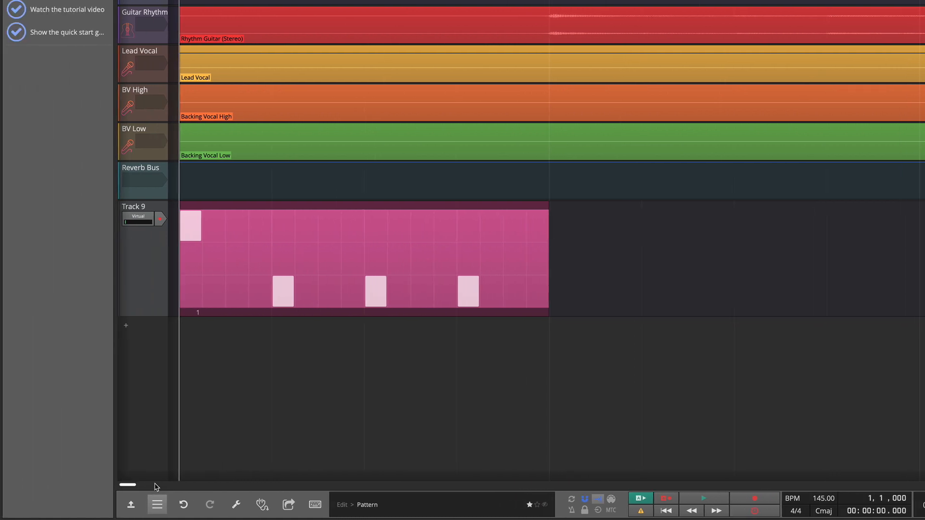
Step: Hide the First Run Setup panel using the Help commands
{"action": "left_click", "coordinate": [157, 504]}
{"action": "mouse_move", "coordinate": [184, 460]}
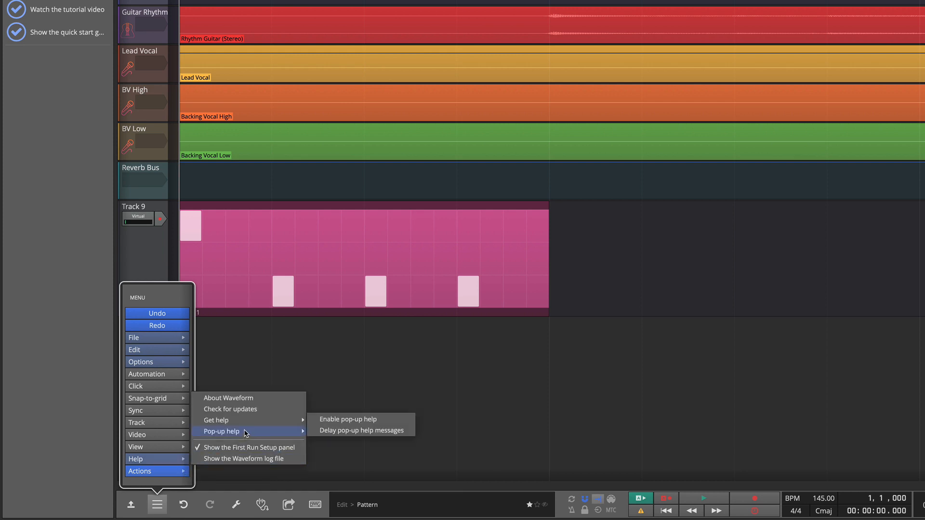
{"action": "left_click", "coordinate": [248, 448]}
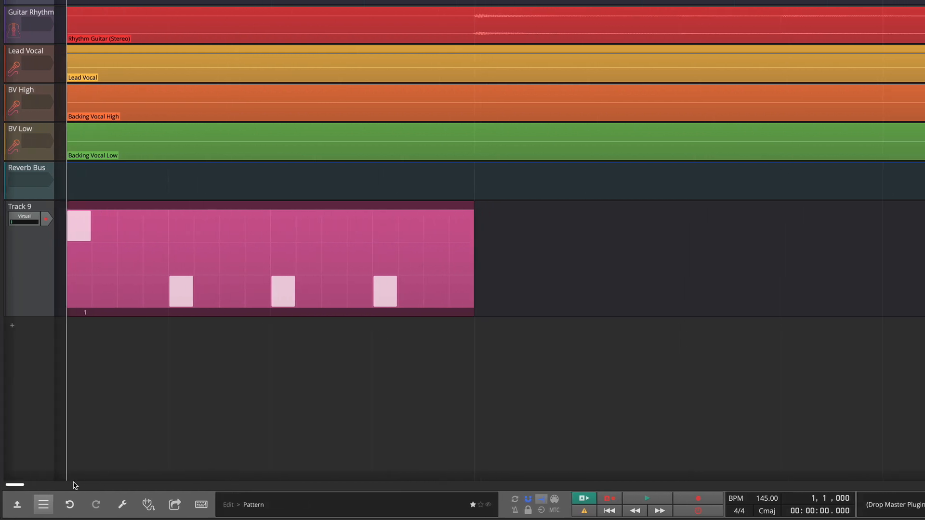
Step: Review the custom commands among the main menu's Actions, and return to the arrangement
{"action": "left_click", "coordinate": [44, 506]}
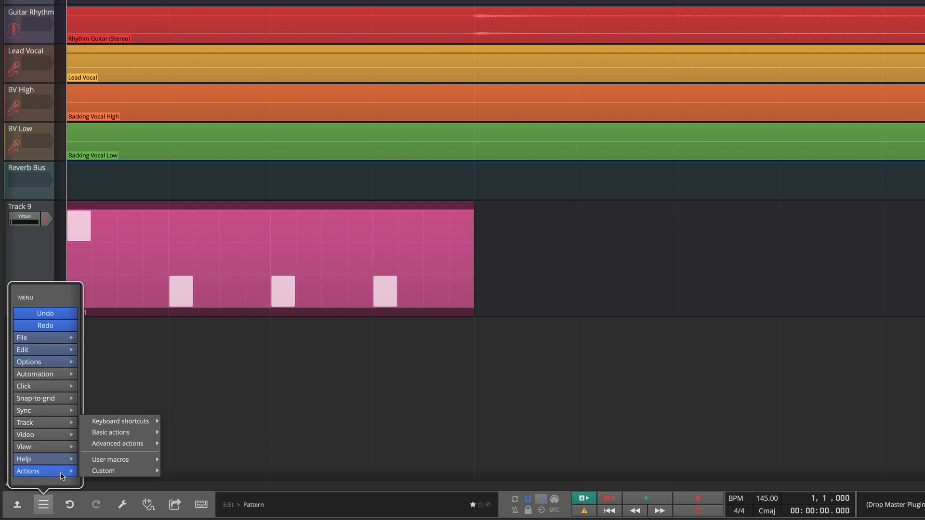
{"action": "mouse_move", "coordinate": [122, 472]}
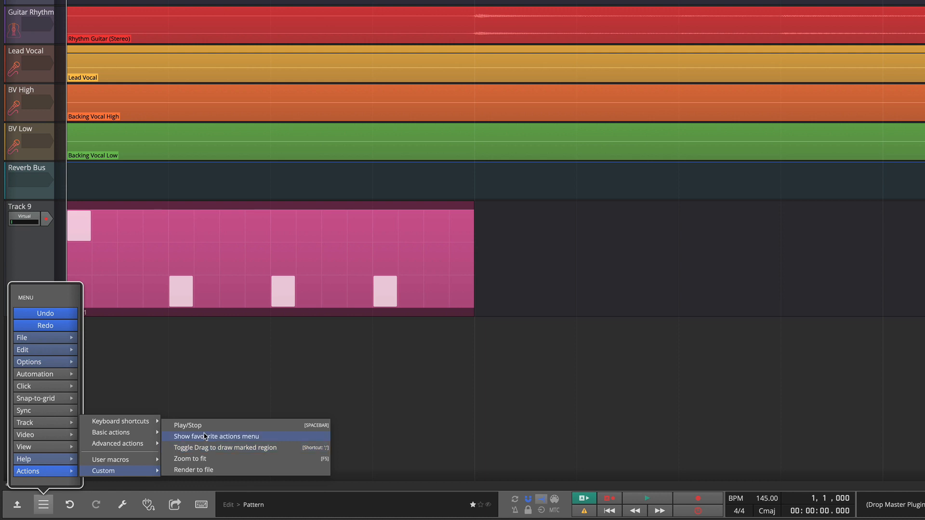
{"action": "left_click", "coordinate": [419, 191]}
{"action": "left_click", "coordinate": [419, 191]}
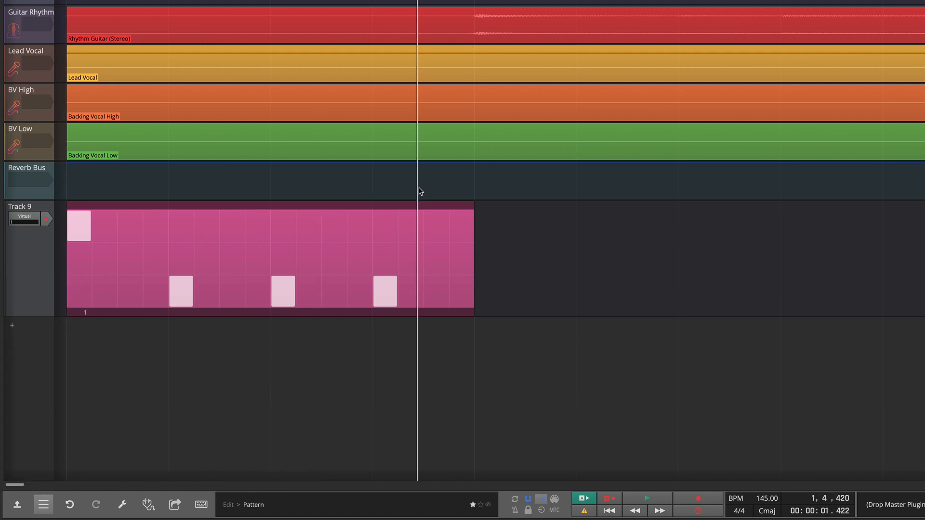
Step: Examine the custom commands in the context options of the Reverb Bus track and Rhythm Guitar clip, and revisit the Actions list
{"action": "right_click", "coordinate": [418, 191]}
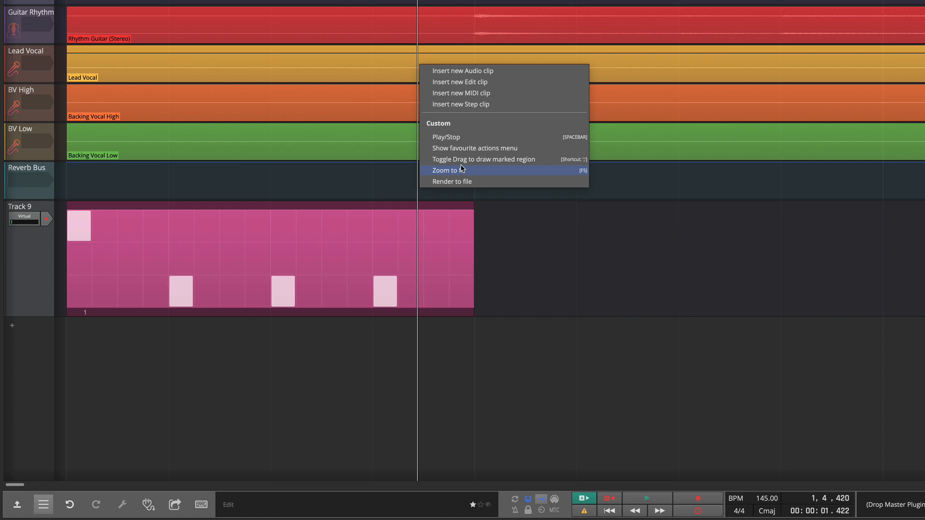
{"action": "left_click", "coordinate": [399, 183]}
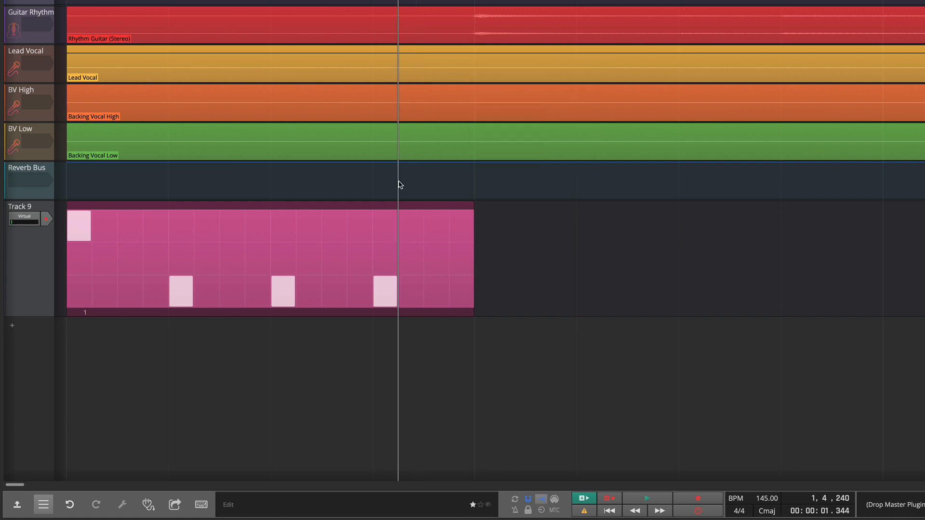
{"action": "right_click", "coordinate": [453, 13]}
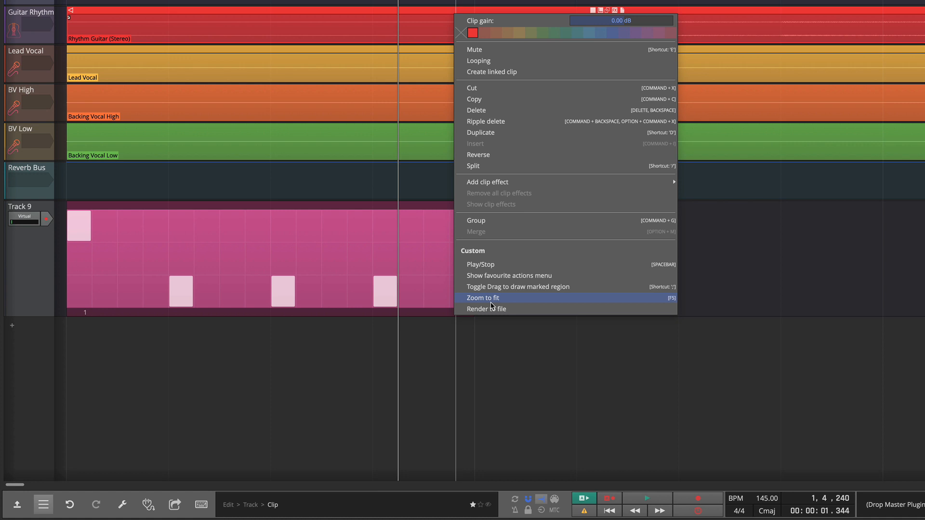
{"action": "left_click", "coordinate": [136, 467]}
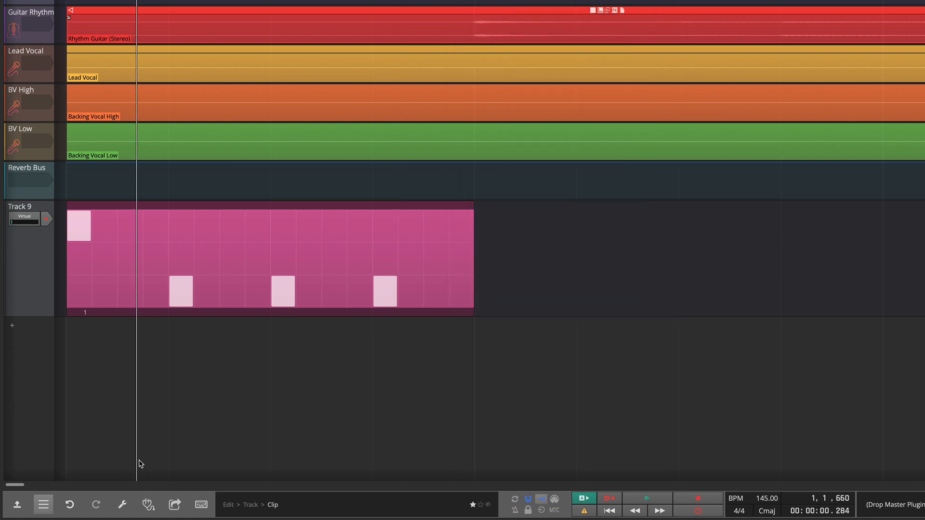
{"action": "left_click", "coordinate": [51, 508]}
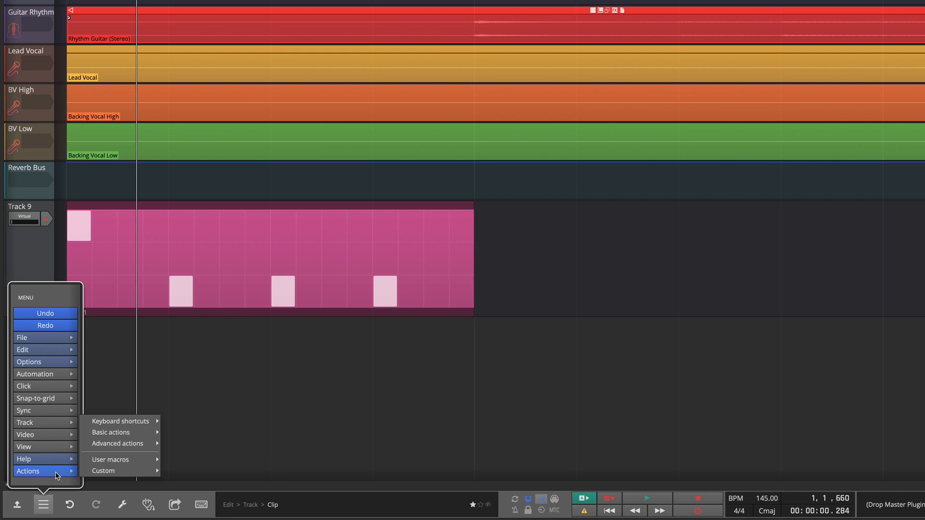
{"action": "left_click", "coordinate": [363, 434]}
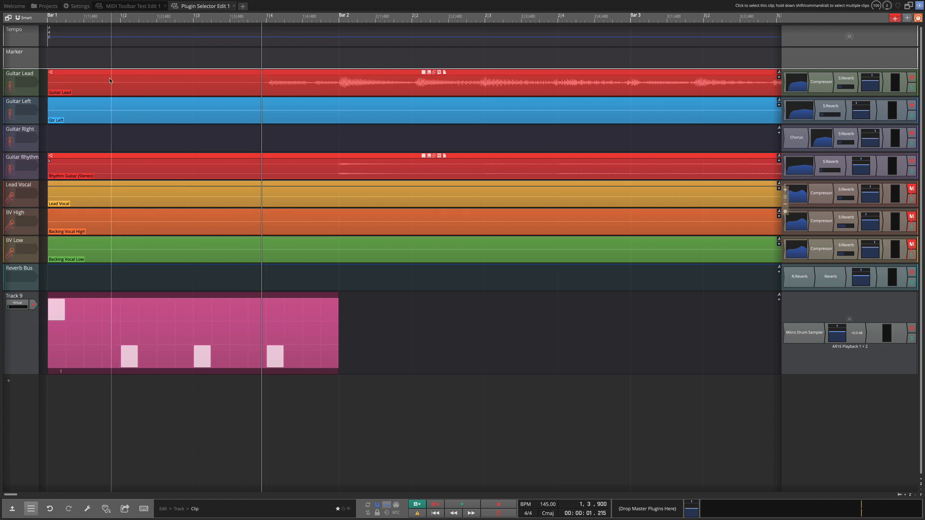
Step: Look through the Appearance, General, Advanced and Plugins pages of the application settings
{"action": "left_click", "coordinate": [81, 8]}
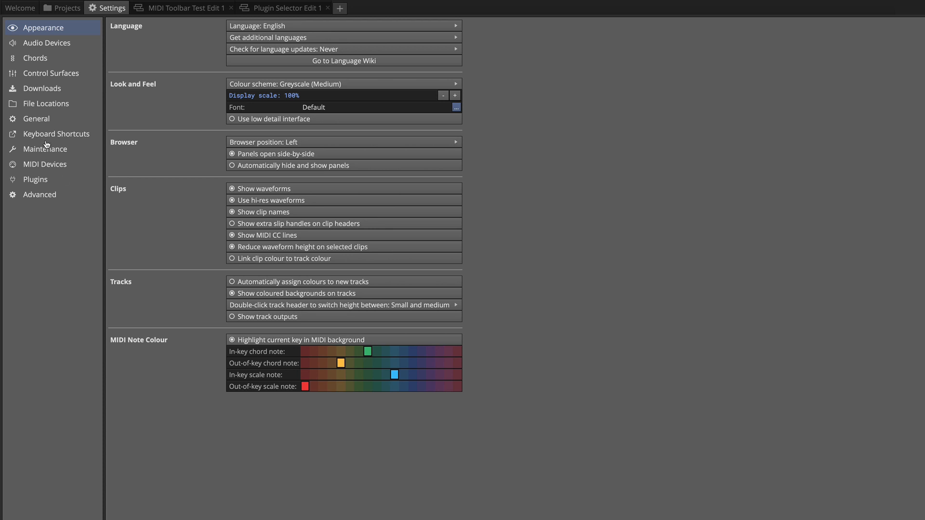
{"action": "left_click", "coordinate": [37, 120]}
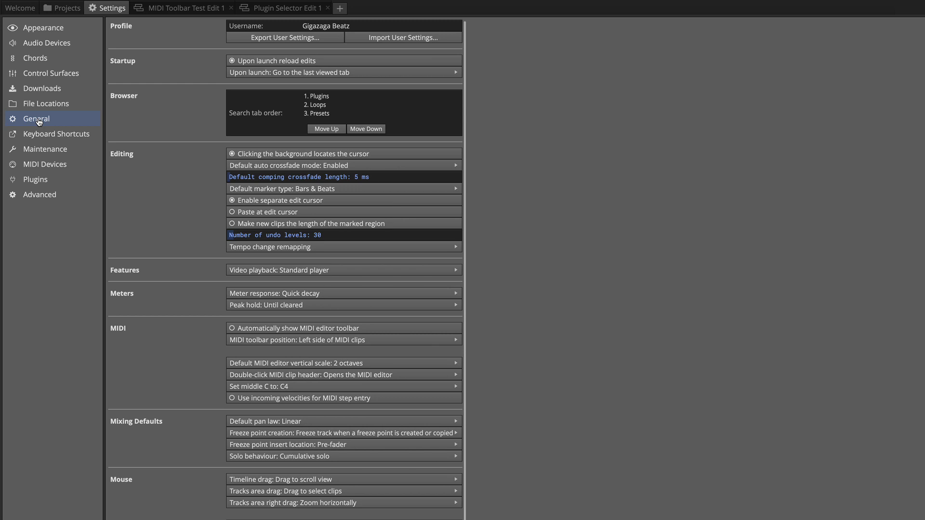
{"action": "left_click", "coordinate": [52, 195]}
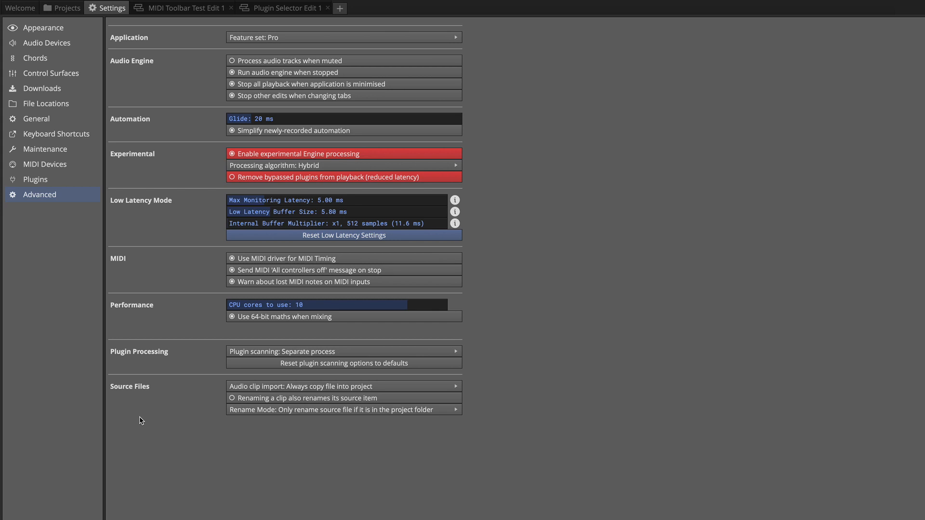
{"action": "left_click", "coordinate": [45, 182]}
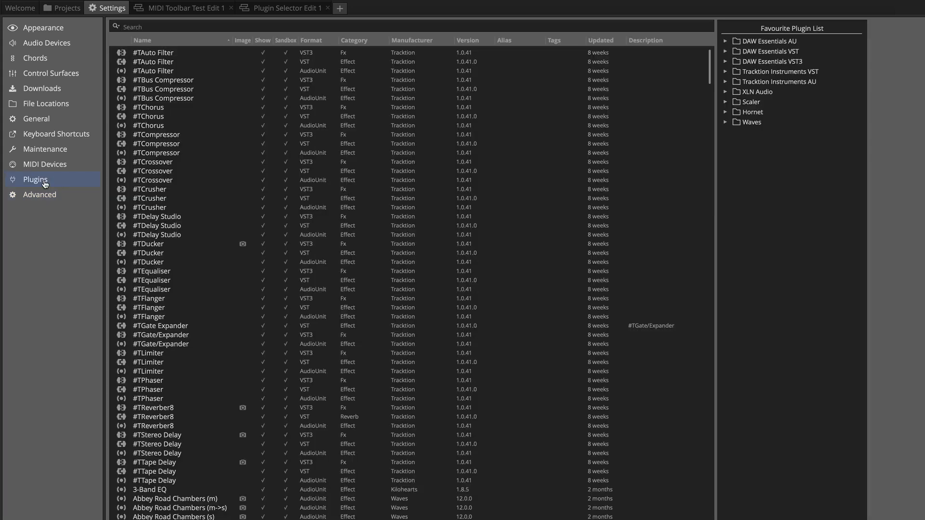
Step: Move Render to file to the top of the custom menu in the keyboard shortcut settings, keeping the Custom Menu Editor shown
{"action": "left_click", "coordinate": [45, 139]}
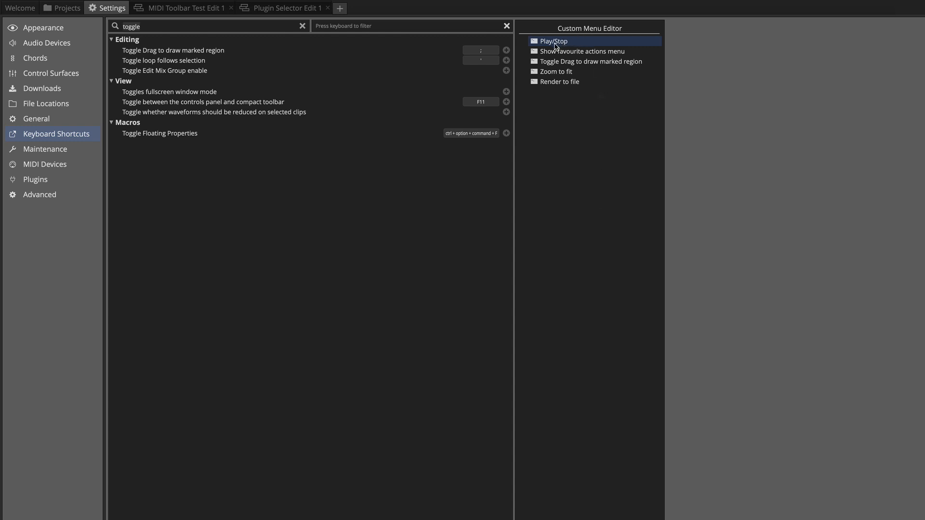
{"action": "left_click_drag", "start_coordinate": [552, 86], "coordinate": [550, 41]}
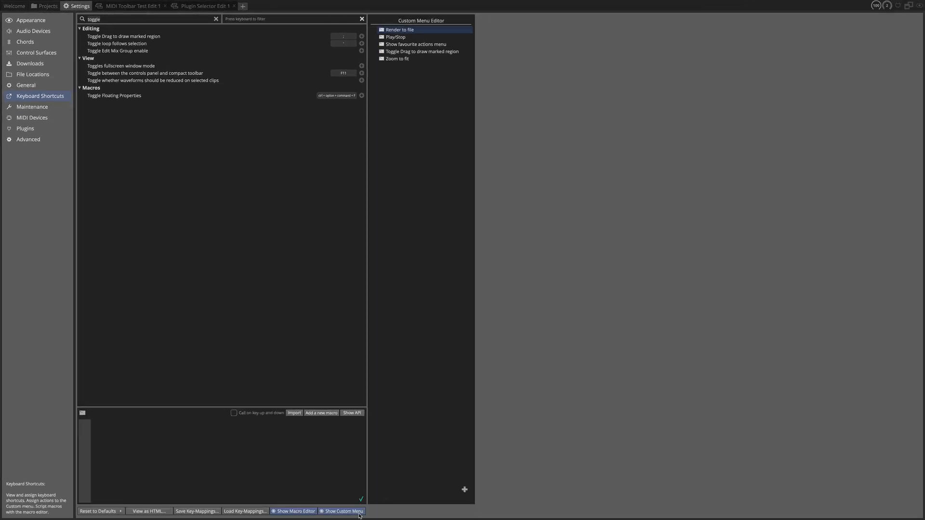
{"action": "left_click", "coordinate": [330, 512]}
{"action": "left_click", "coordinate": [313, 506]}
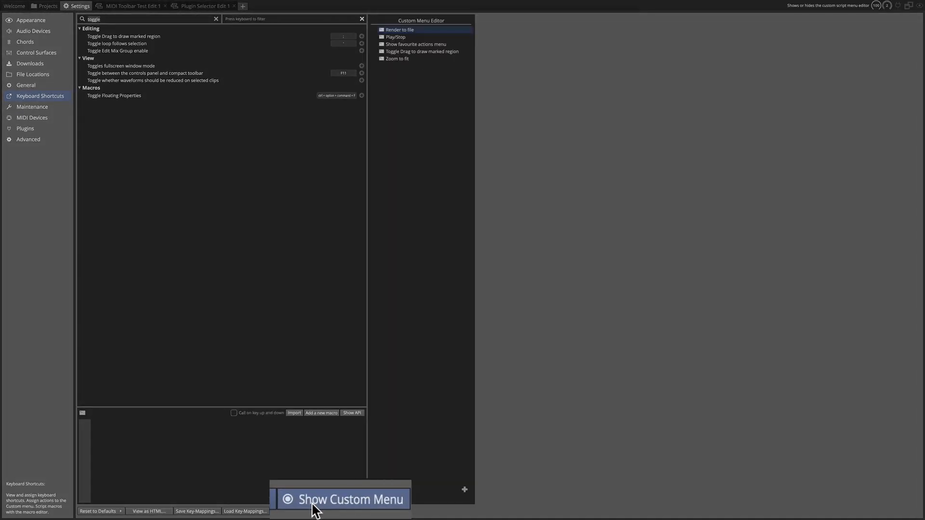
{"action": "left_click", "coordinate": [347, 508]}
{"action": "left_click", "coordinate": [346, 509]}
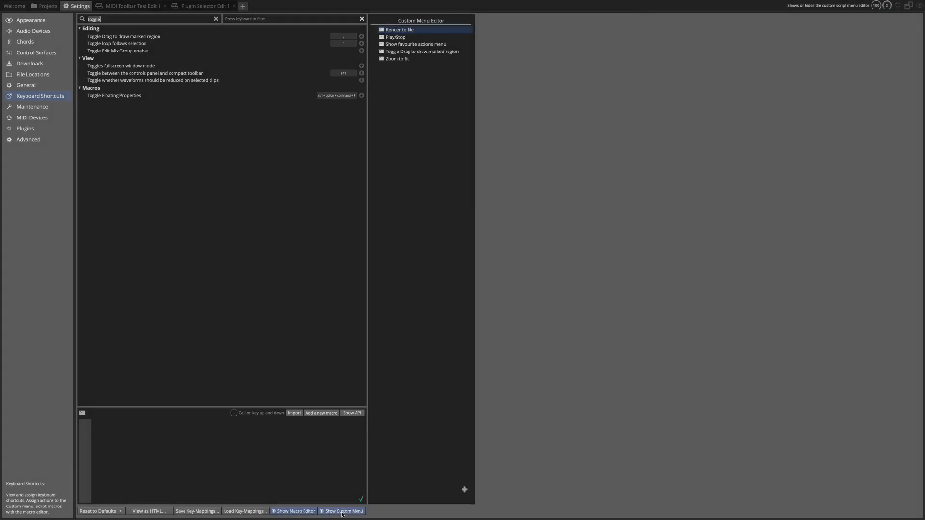
Step: Clear the "toggle" filter and search the keyboard shortcut commands for "app" and for "marked"
{"action": "left_click", "coordinate": [216, 18]}
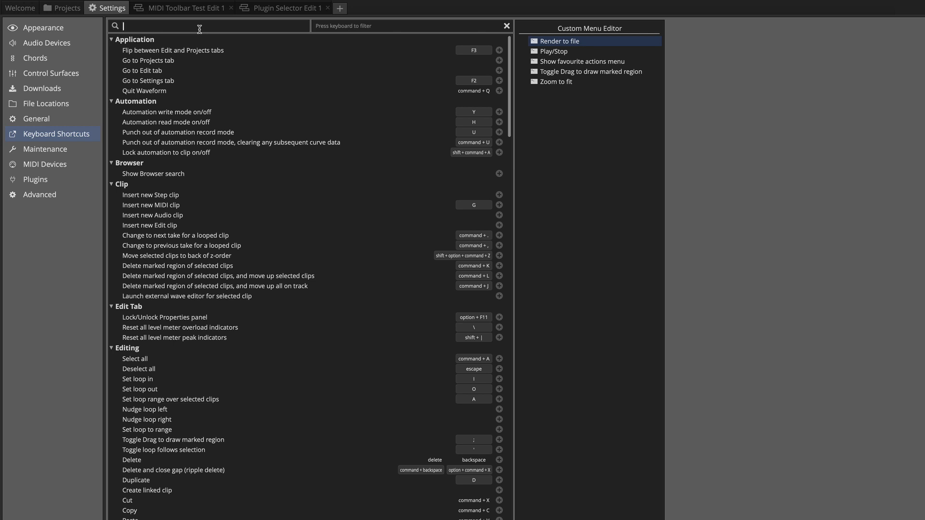
{"action": "type", "text": "app"}
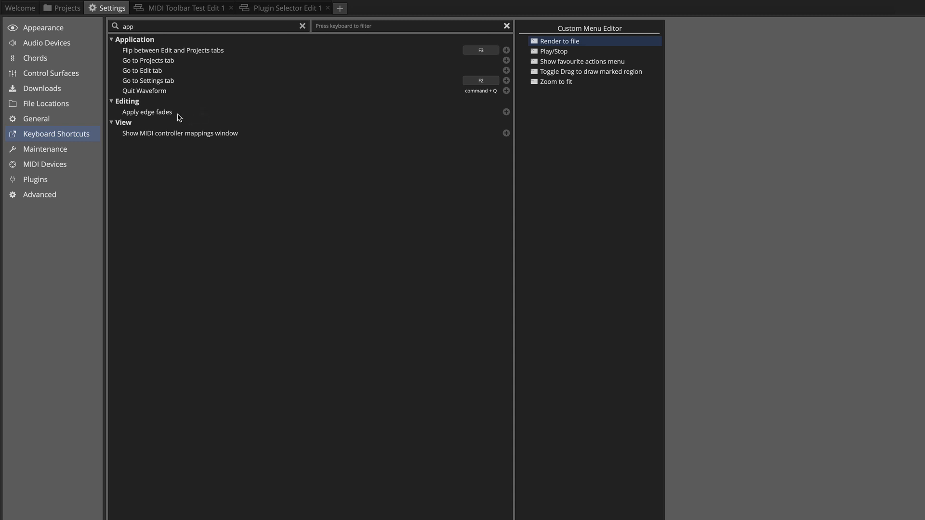
{"action": "key", "text": "BackSpace"}
{"action": "key", "text": "BackSpace"}
{"action": "key", "text": "BackSpace"}
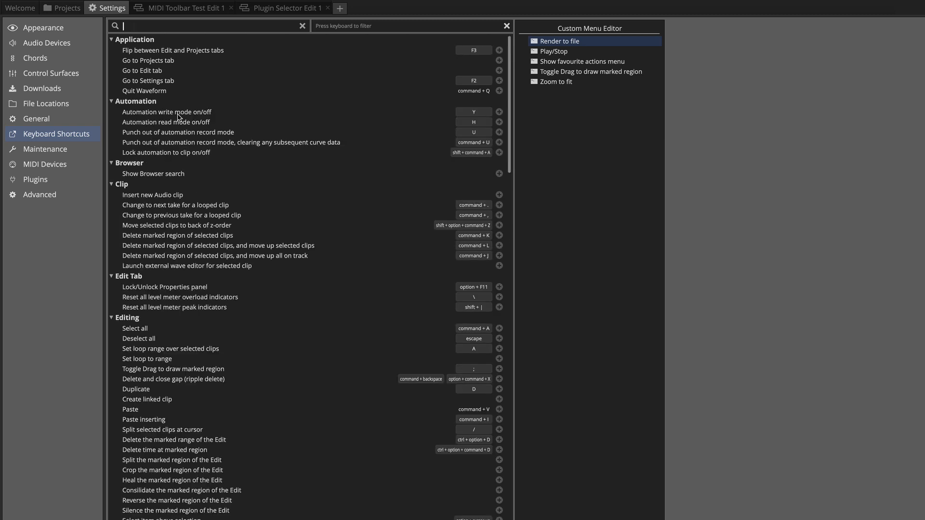
{"action": "type", "text": "mar"}
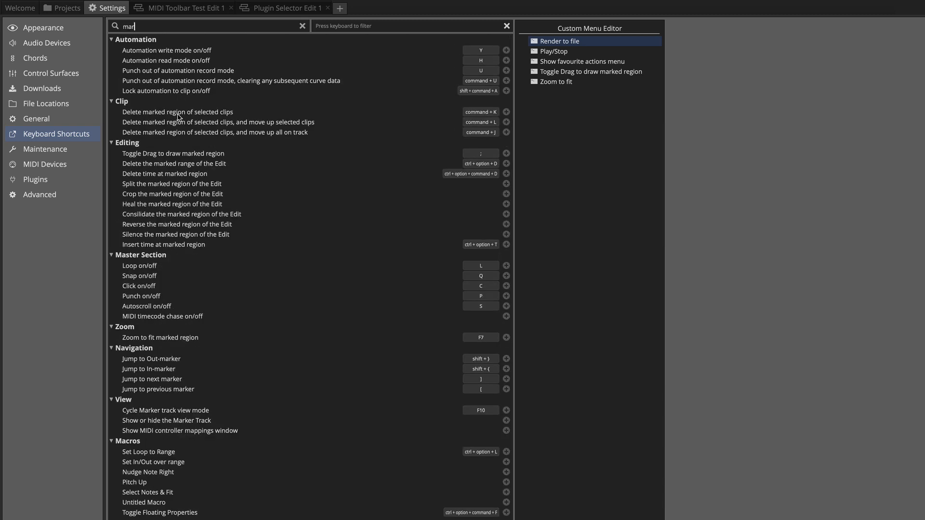
{"action": "type", "text": "ke"}
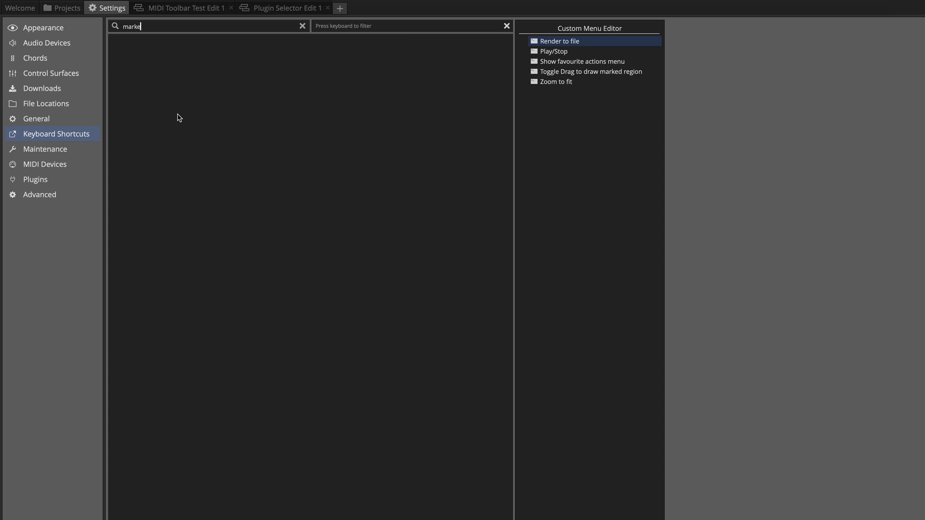
{"action": "type", "text": "d"}
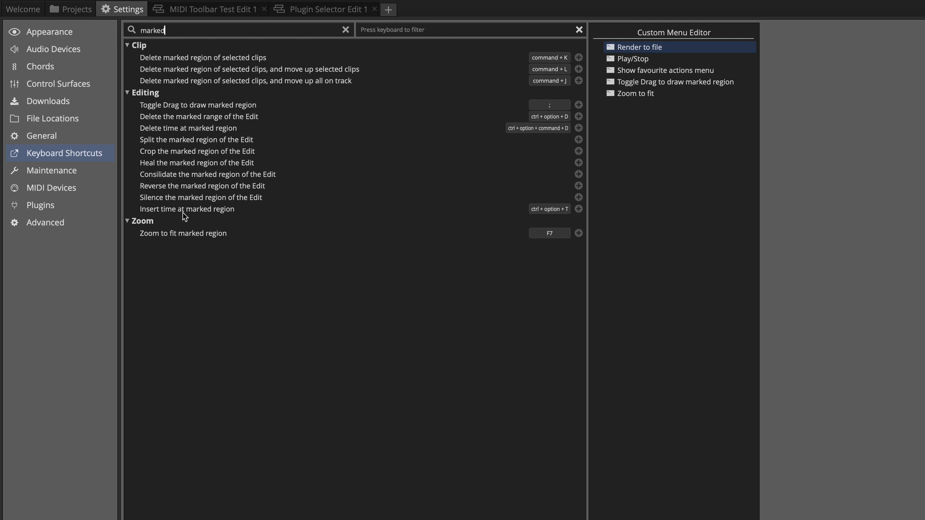
Step: Search the keyboard shortcut commands for "link"
{"action": "key", "text": "BackSpace"}
{"action": "key", "text": "BackSpace"}
{"action": "key", "text": "BackSpace"}
{"action": "key", "text": "BackSpace"}
{"action": "key", "text": "BackSpace"}
{"action": "key", "text": "BackSpace"}
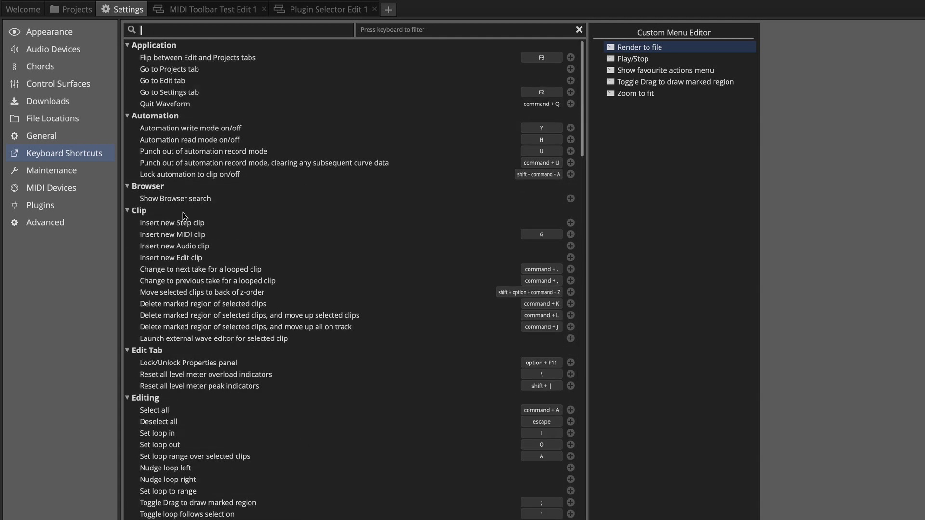
{"action": "type", "text": "link"}
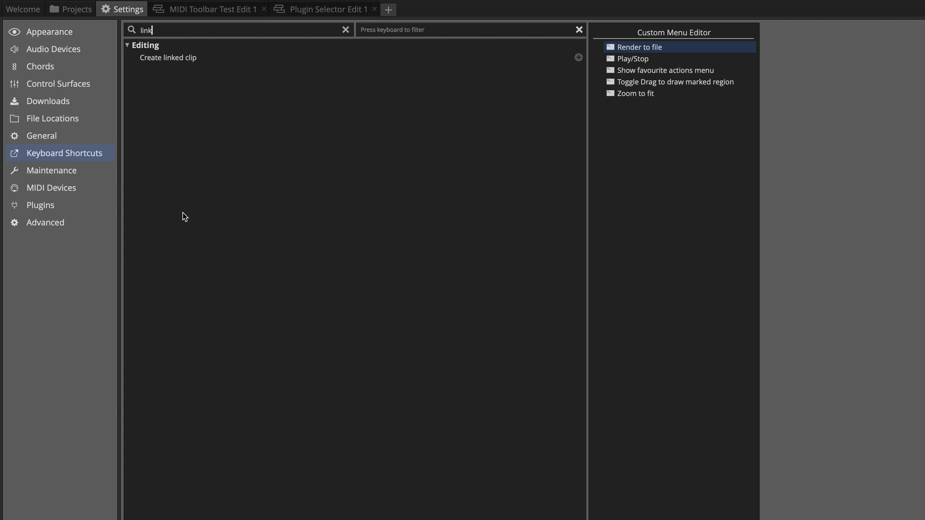
Step: Replace the shortcut filter with "rippl" to find the ripple delete command
{"action": "key", "text": "BackSpace"}
{"action": "key", "text": "BackSpace"}
{"action": "key", "text": "BackSpace"}
{"action": "key", "text": "BackSpace"}
{"action": "type", "text": "rippl"}
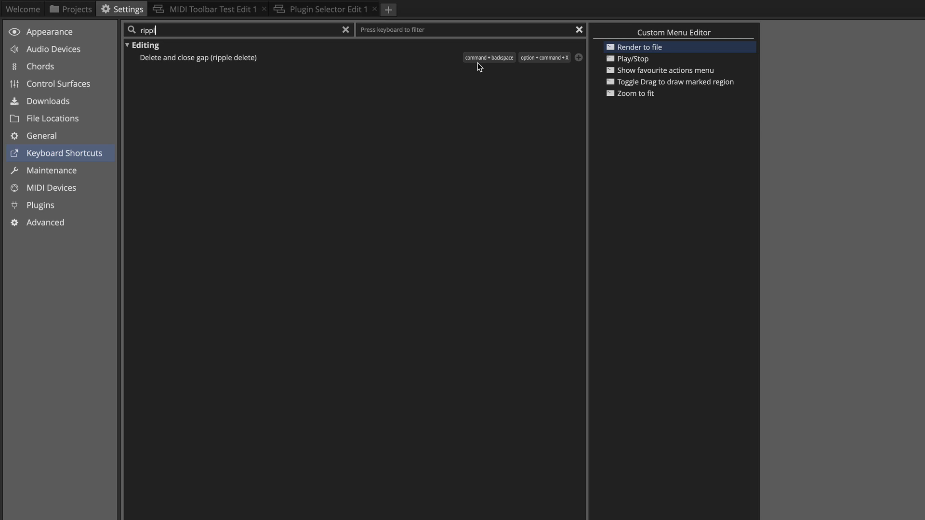
Step: Filter the keyboard shortcut commands by "nudge"
{"action": "key", "text": "BackSpace"}
{"action": "key", "text": "BackSpace"}
{"action": "key", "text": "BackSpace"}
{"action": "key", "text": "BackSpace"}
{"action": "key", "text": "BackSpace"}
{"action": "type", "text": "nudge"}
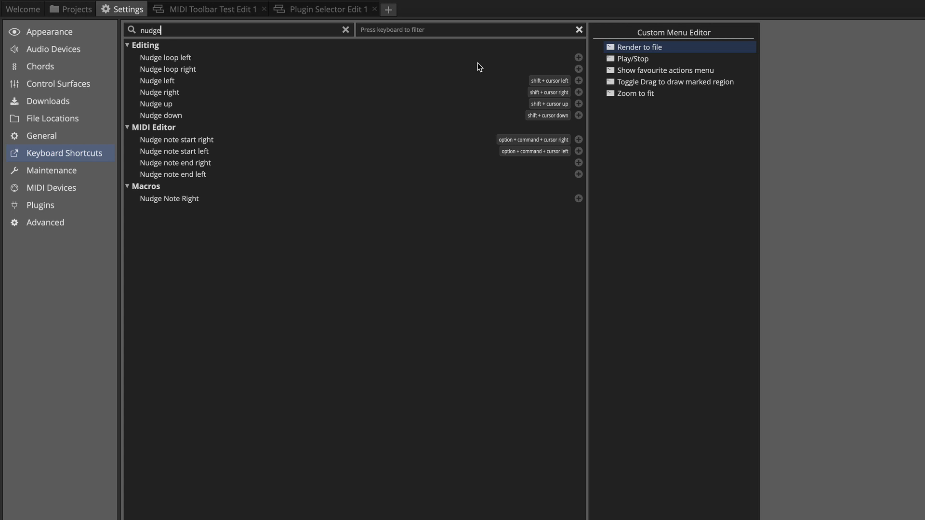
Step: Examine the Editing group's Nudge loop left and right commands and its Nudge left, right, up and down commands
{"action": "left_click", "coordinate": [180, 58]}
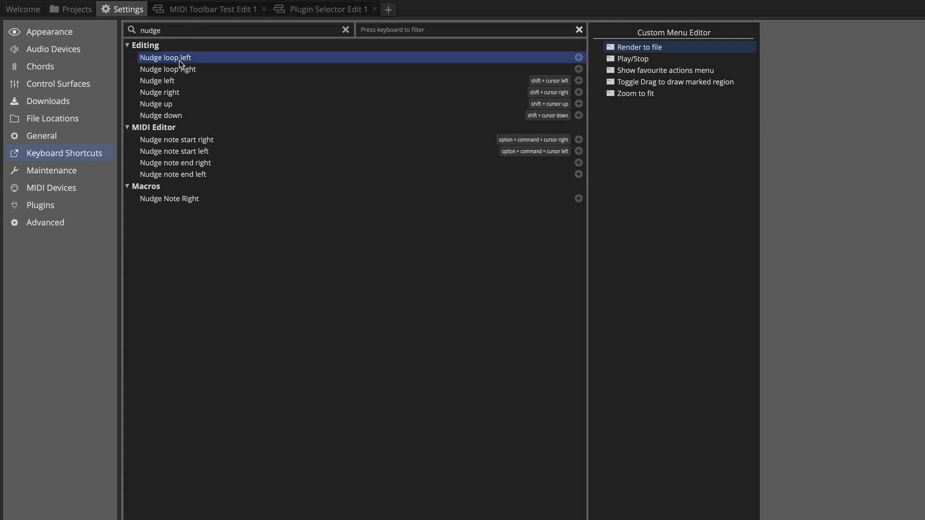
{"action": "left_click", "coordinate": [181, 70]}
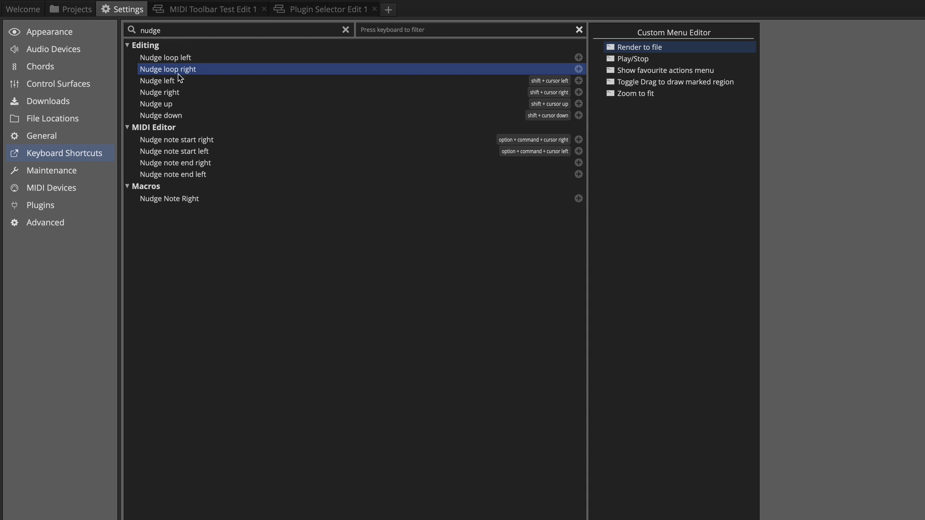
{"action": "left_click", "coordinate": [169, 82]}
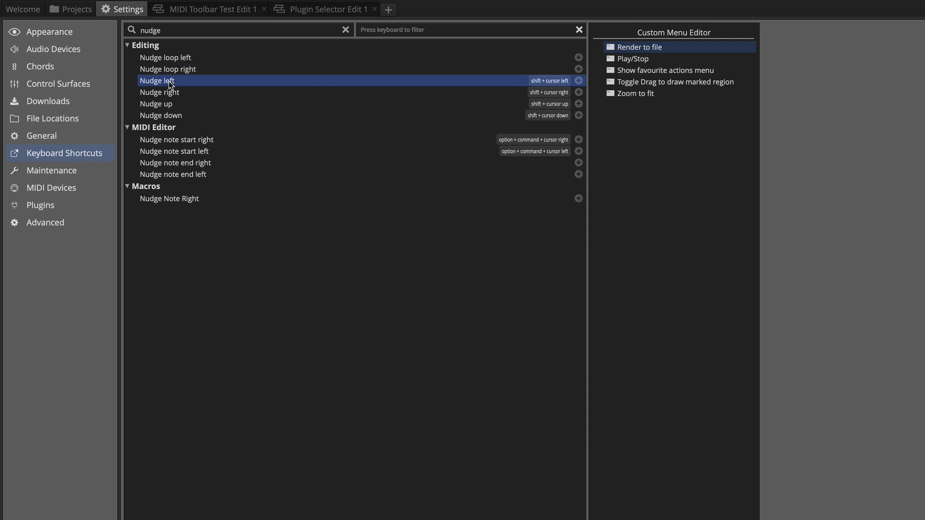
{"action": "left_click", "coordinate": [179, 94]}
{"action": "left_click", "coordinate": [172, 105]}
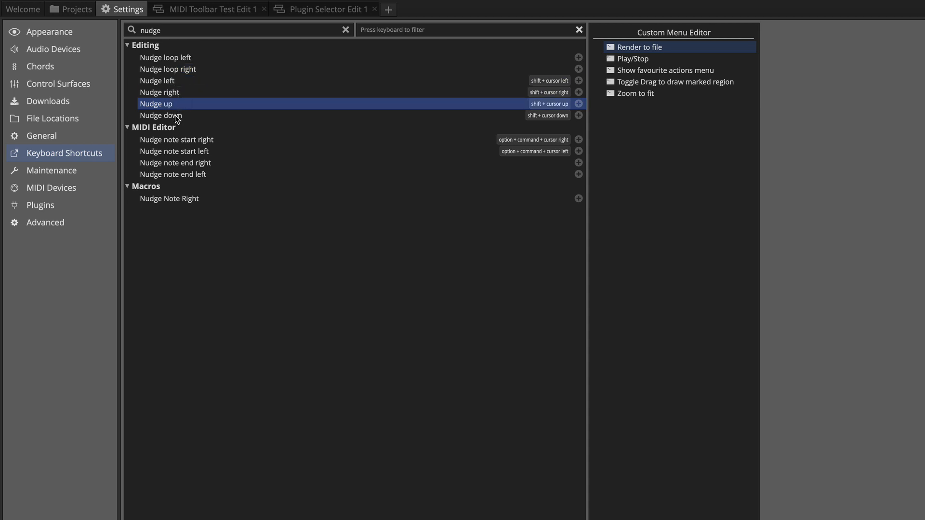
{"action": "left_click", "coordinate": [175, 116]}
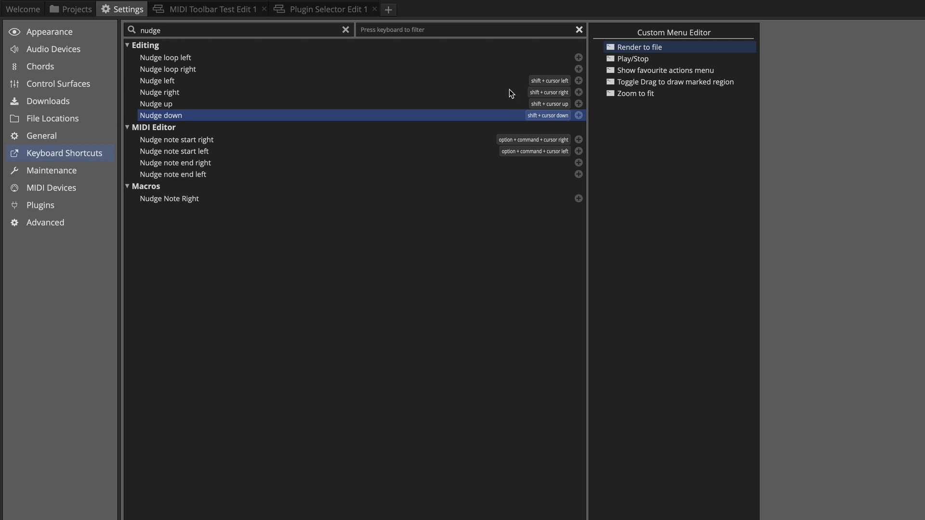
Step: Replace the shortcut filter with "reset" to look up the reset commands
{"action": "key", "text": "super+a"}
{"action": "type", "text": "reset"}
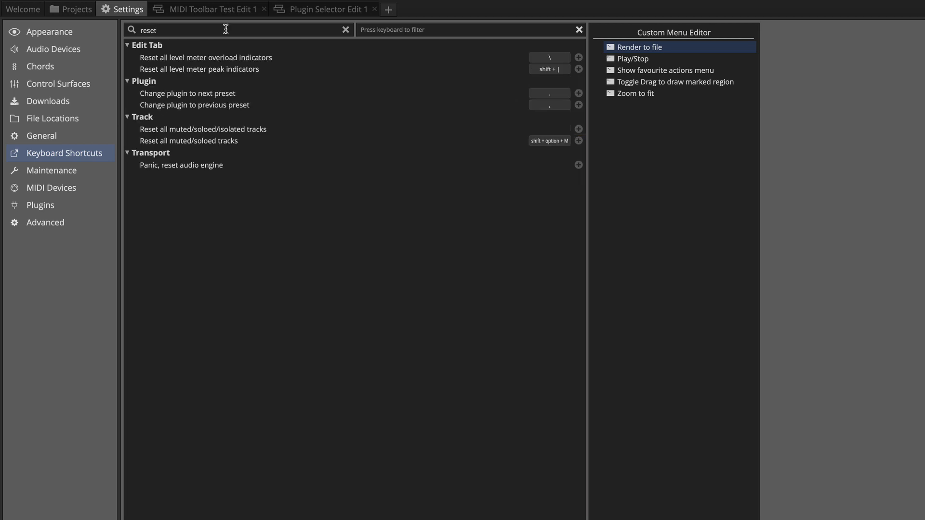
Step: Examine the shortcuts for resetting all level meter overload indicators and all level meter peak indicators
{"action": "left_click", "coordinate": [209, 71]}
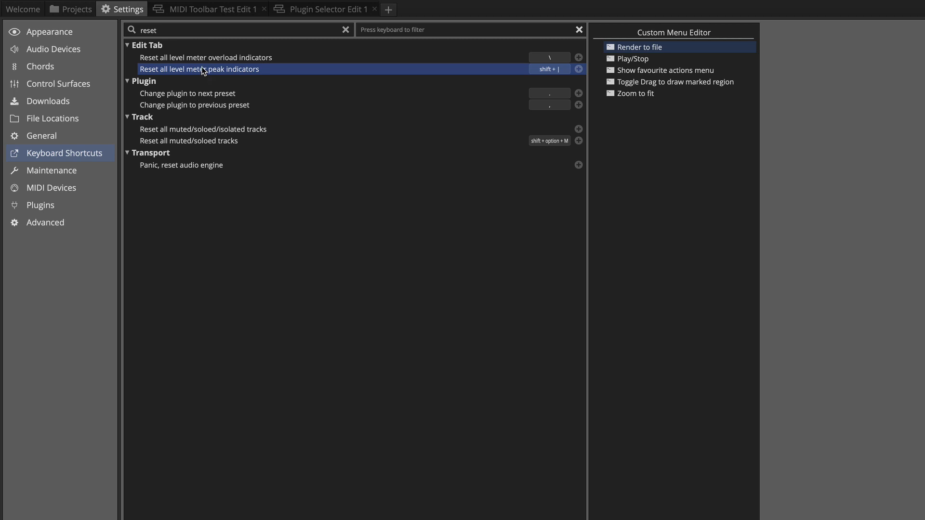
{"action": "left_click", "coordinate": [230, 61]}
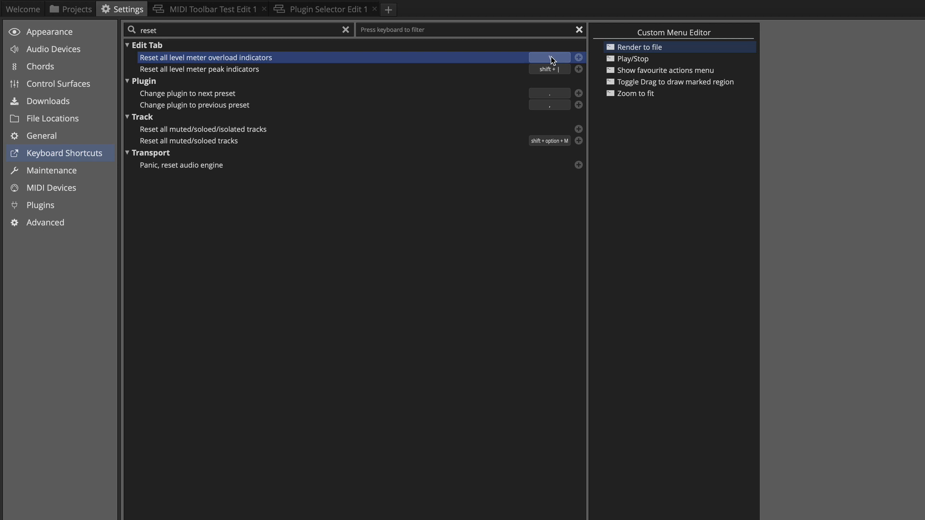
{"action": "left_click", "coordinate": [192, 71]}
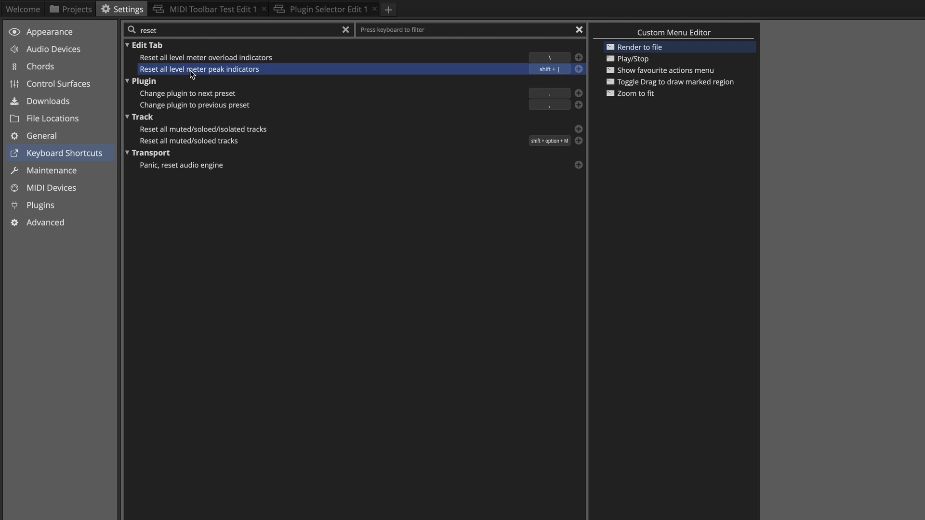
Step: Replace the shortcut filter with "fit" to look up the zoom and fit commands
{"action": "key", "text": "BackSpace"}
{"action": "key", "text": "BackSpace"}
{"action": "key", "text": "BackSpace"}
{"action": "key", "text": "BackSpace"}
{"action": "key", "text": "BackSpace"}
{"action": "type", "text": "fit"}
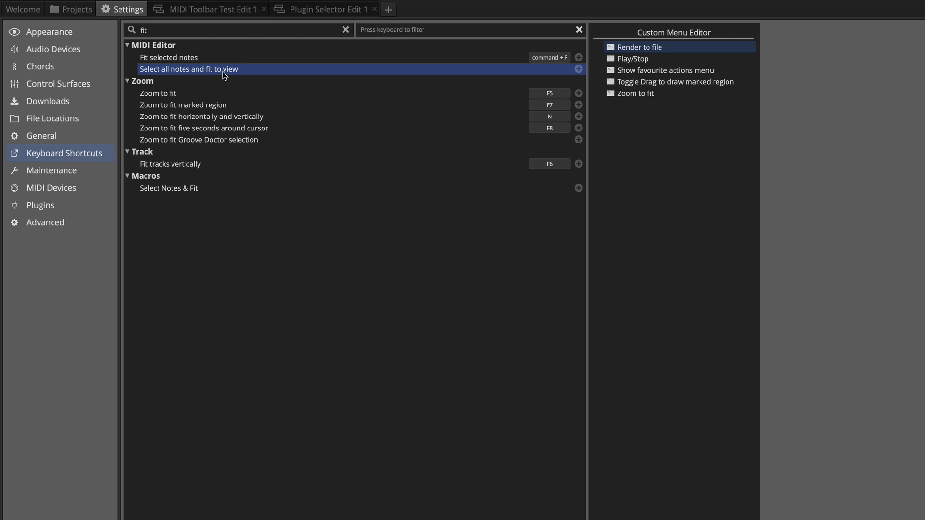
Step: Look up the triplet and fullscreen commands by filtering the shortcuts with "trip" and "fullscree"
{"action": "left_click", "coordinate": [184, 30]}
{"action": "key", "text": "BackSpace"}
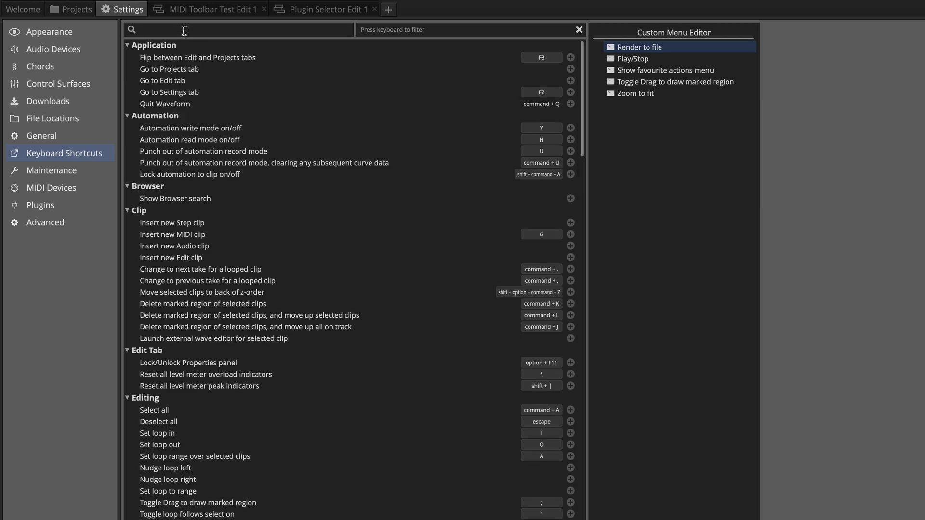
{"action": "type", "text": "trip"}
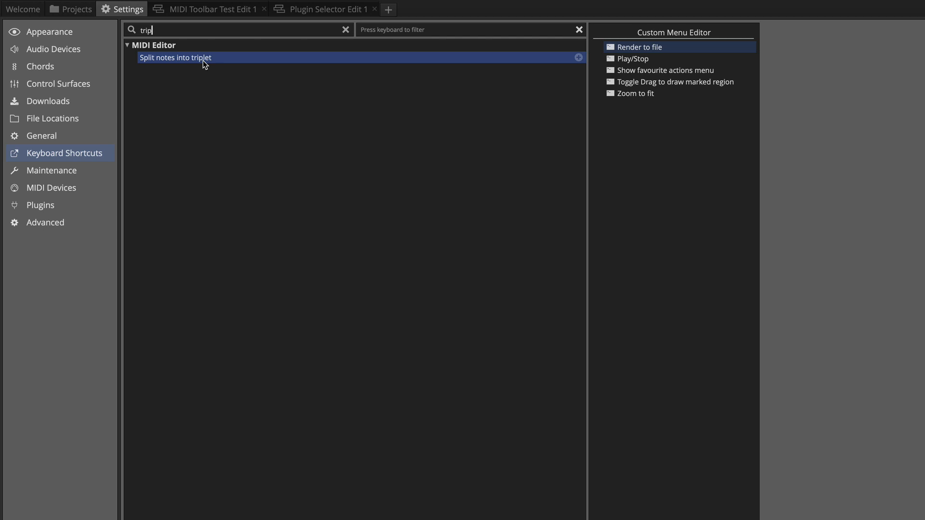
{"action": "key", "text": "ctrl+a"}
{"action": "type", "text": "fullscree"}
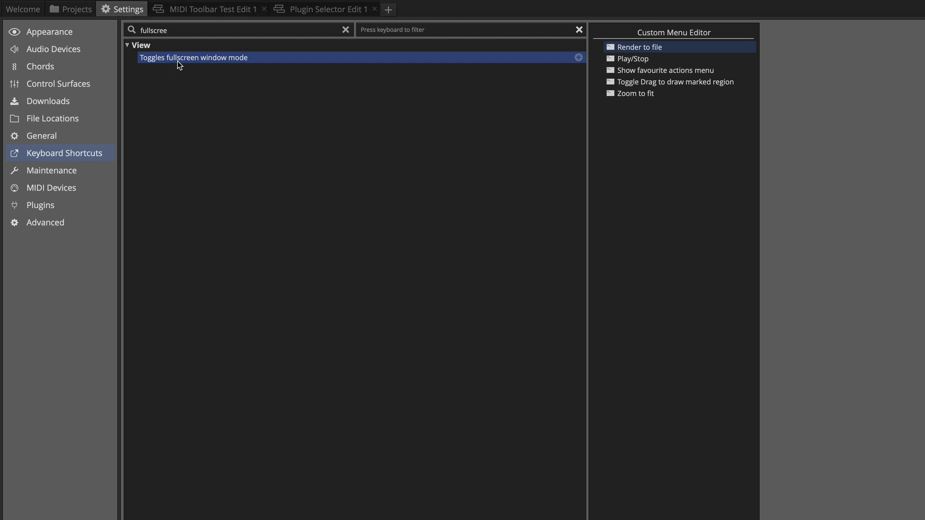
Step: Open the General settings and review the Editing options, including "Clicking the background locates the cursor"
{"action": "left_click", "coordinate": [51, 137]}
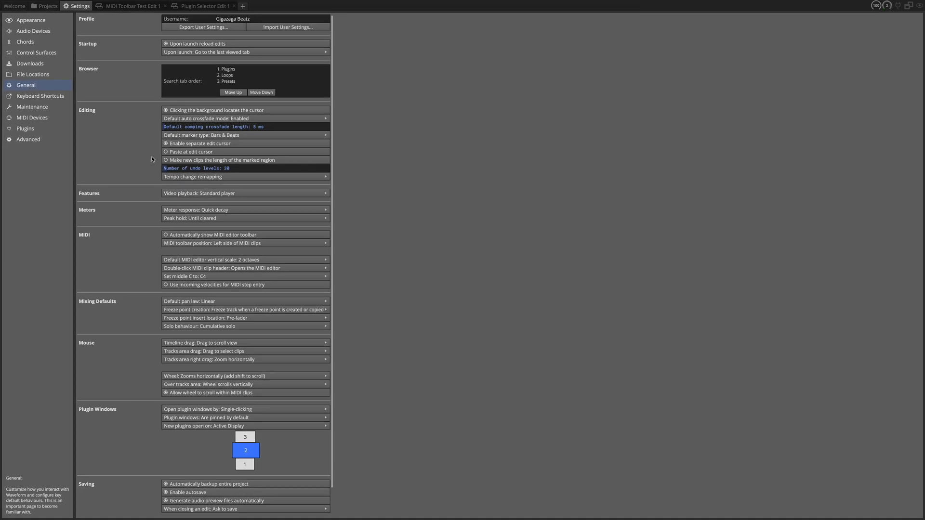
{"action": "scroll", "coordinate": [145, 337], "scroll_direction": "down", "scroll_amount": 1}
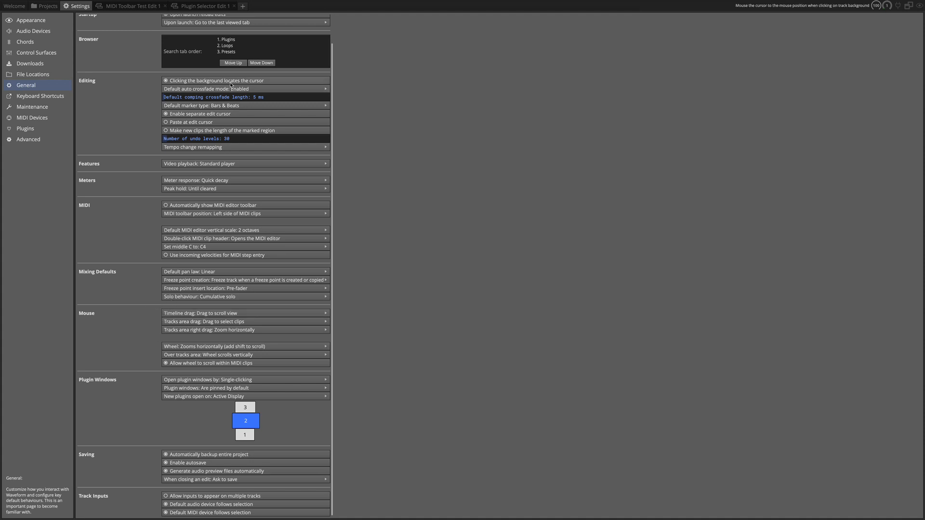
Step: In Plugin Selector Edit 1, relocate the cursor by picking spots on the vocal and guitar clips, ending on the timeline just after bar 2
{"action": "left_click", "coordinate": [203, 6]}
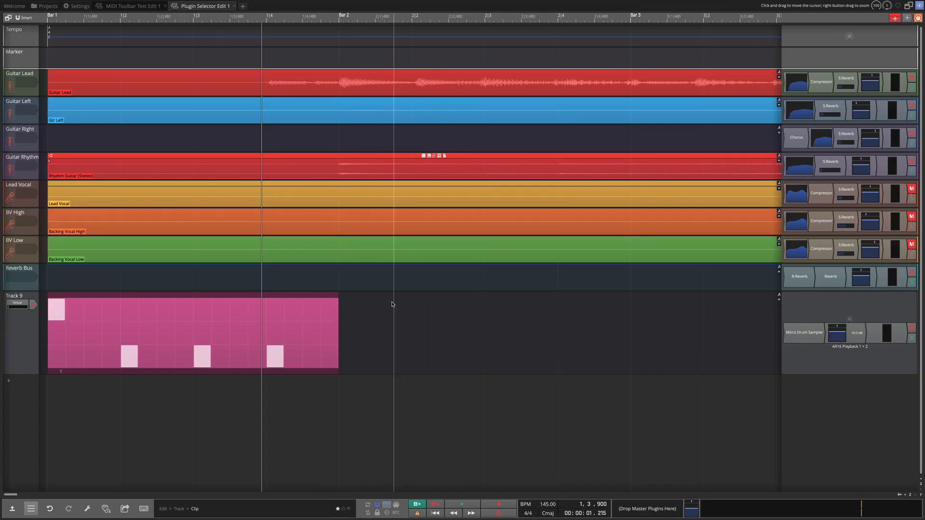
{"action": "left_click", "coordinate": [302, 250]}
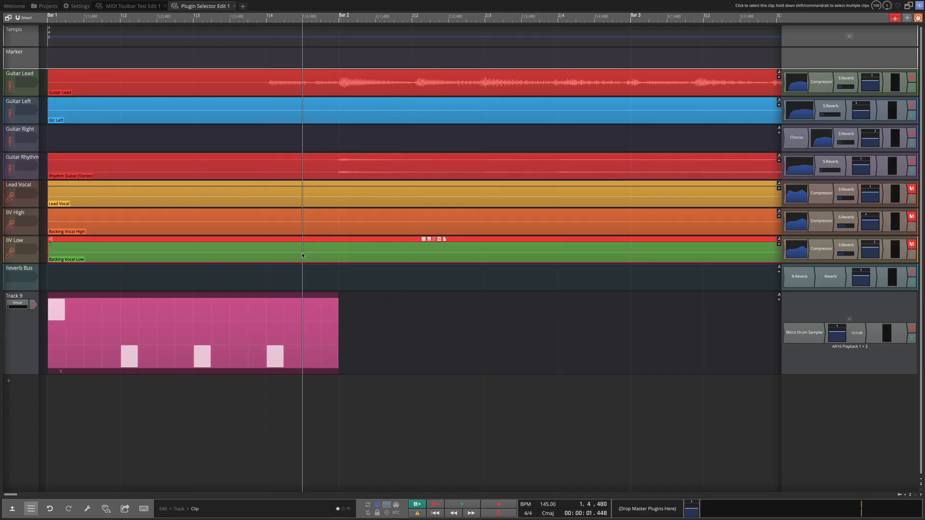
{"action": "left_click", "coordinate": [278, 226], "text": "shift"}
{"action": "left_click", "coordinate": [278, 225]}
{"action": "left_click", "coordinate": [261, 200], "text": "shift"}
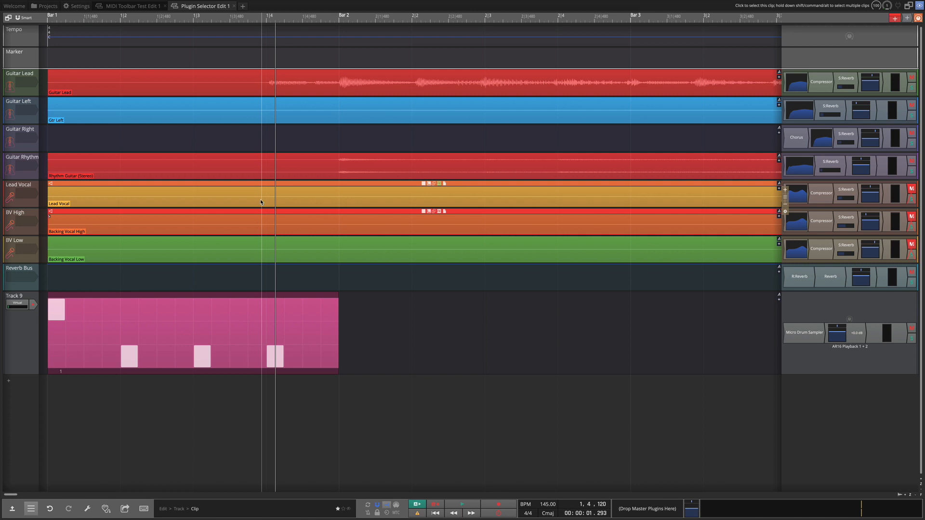
{"action": "left_click", "coordinate": [243, 169]}
{"action": "left_click", "coordinate": [286, 171]}
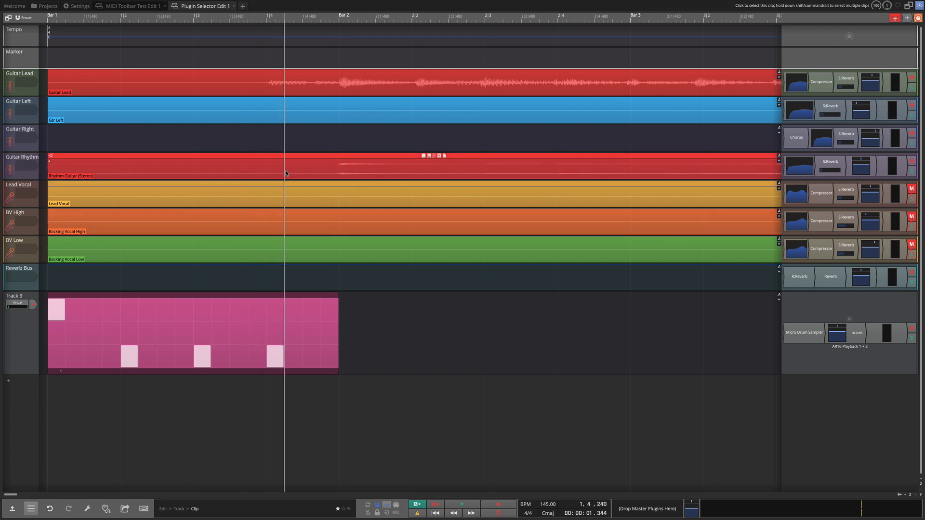
{"action": "left_click", "coordinate": [271, 115]}
{"action": "left_click", "coordinate": [207, 86]}
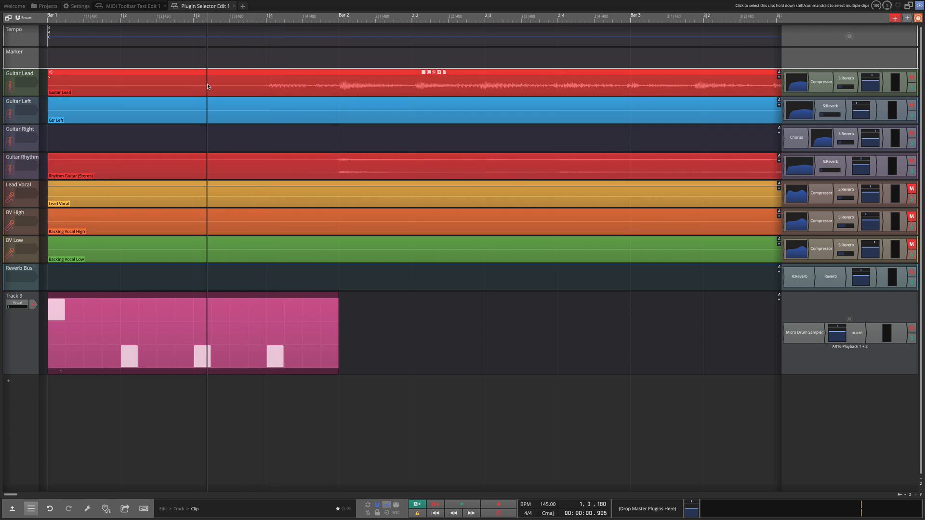
{"action": "left_click", "coordinate": [180, 18]}
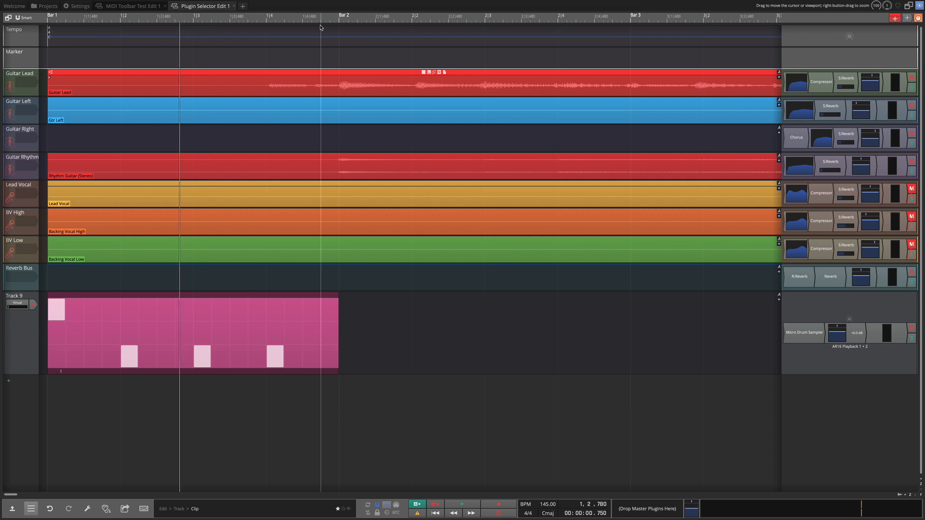
{"action": "left_click", "coordinate": [366, 19]}
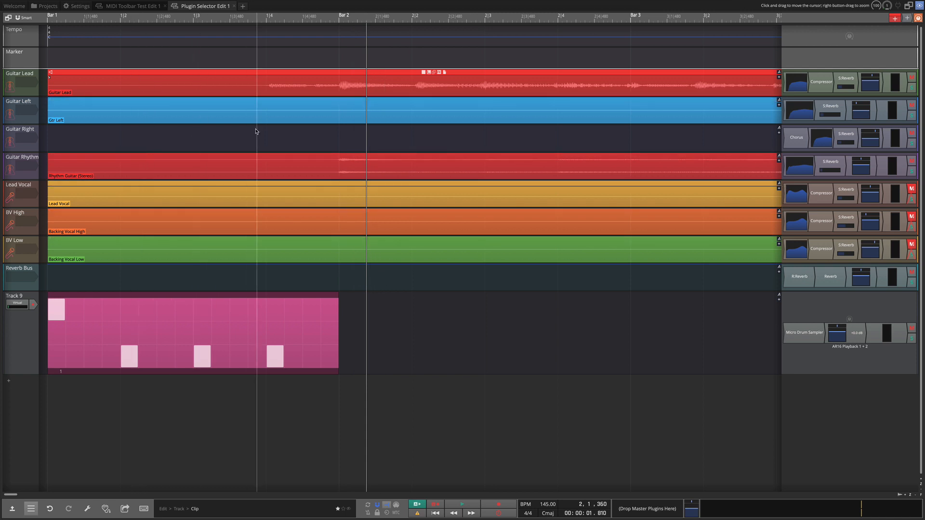
Step: Examine the Timeline drag choices in the General settings' Mouse section
{"action": "left_click", "coordinate": [78, 7]}
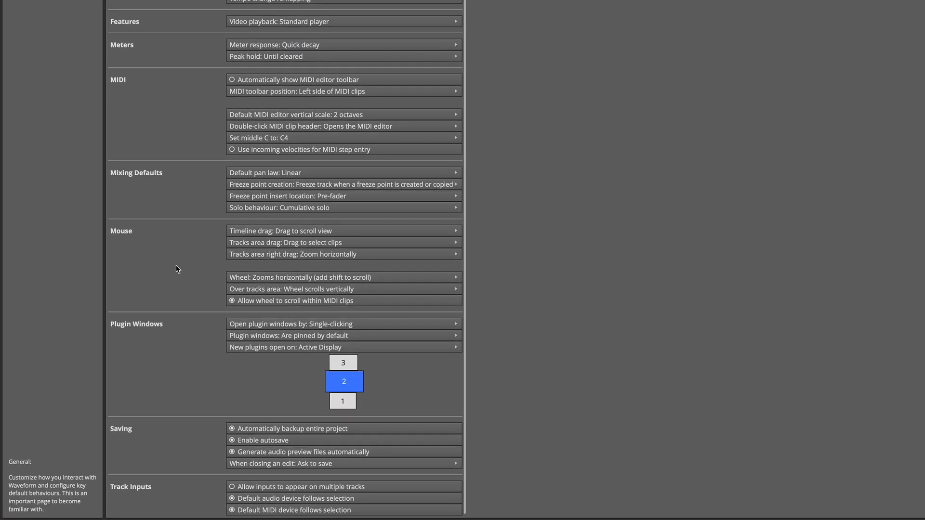
{"action": "left_click", "coordinate": [307, 233]}
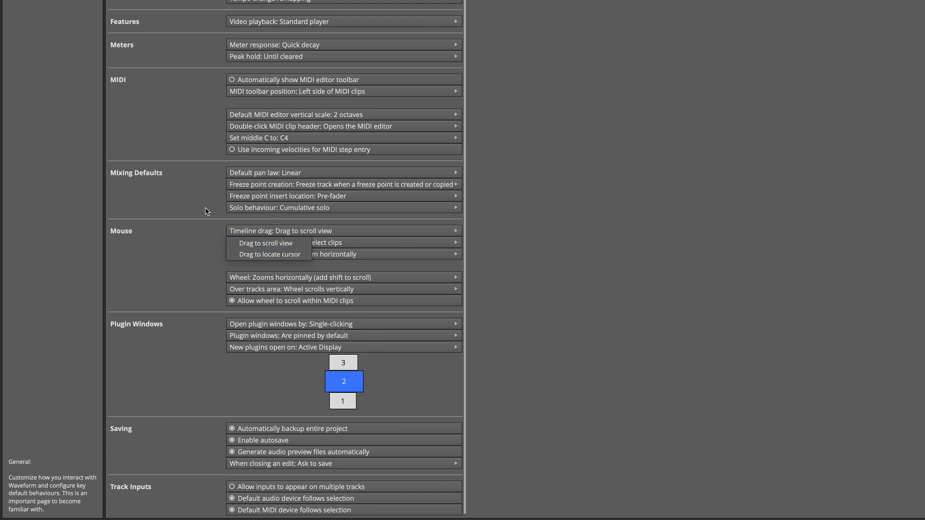
{"action": "left_click", "coordinate": [212, 251]}
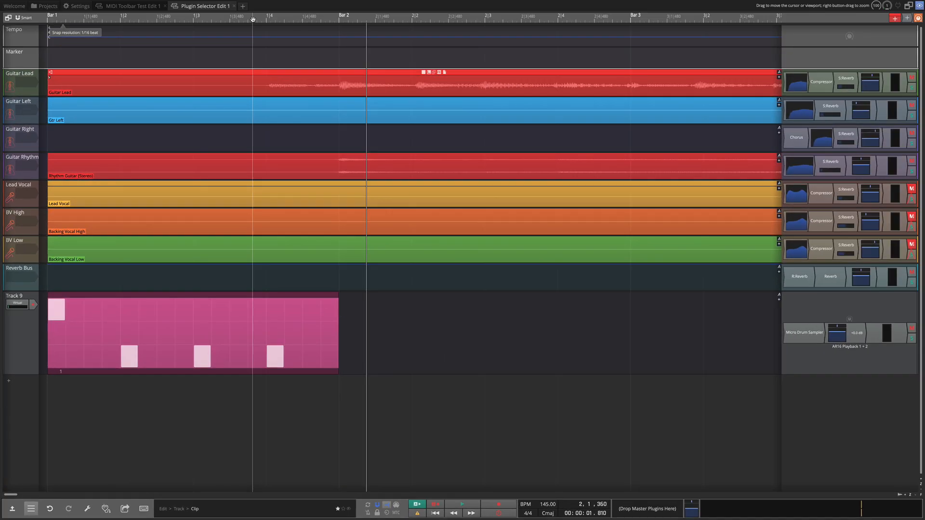
Step: Scroll and slightly zoom the Plugin Selector Edit 1 arrangement by pulling on its timeline ruler
{"action": "left_click_drag", "start_coordinate": [248, 20], "coordinate": [309, 18]}
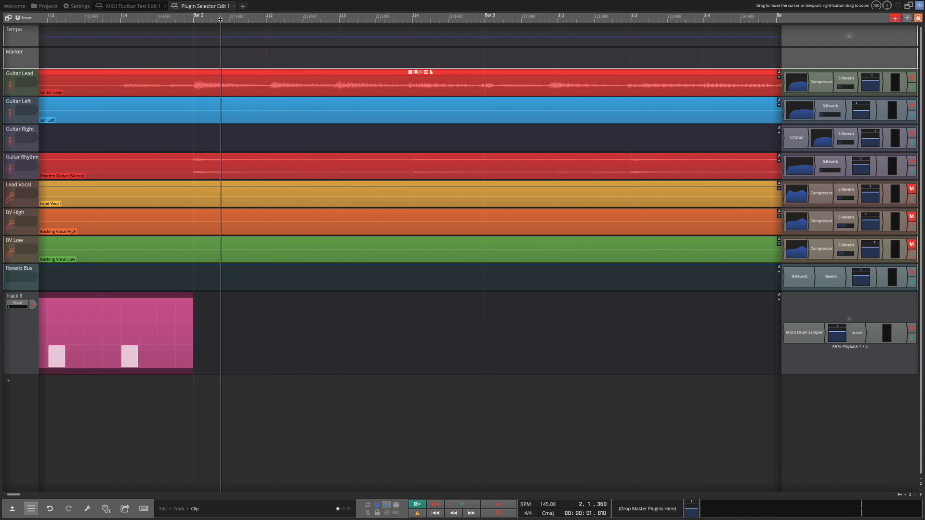
{"action": "mouse_move", "coordinate": [221, 21]}
{"action": "left_mouse_down"}
{"action": "mouse_move", "coordinate": [172, 21]}
{"action": "mouse_move", "coordinate": [242, 20]}
{"action": "mouse_move", "coordinate": [195, 20]}
{"action": "mouse_move", "coordinate": [224, 21]}
{"action": "left_mouse_up"}
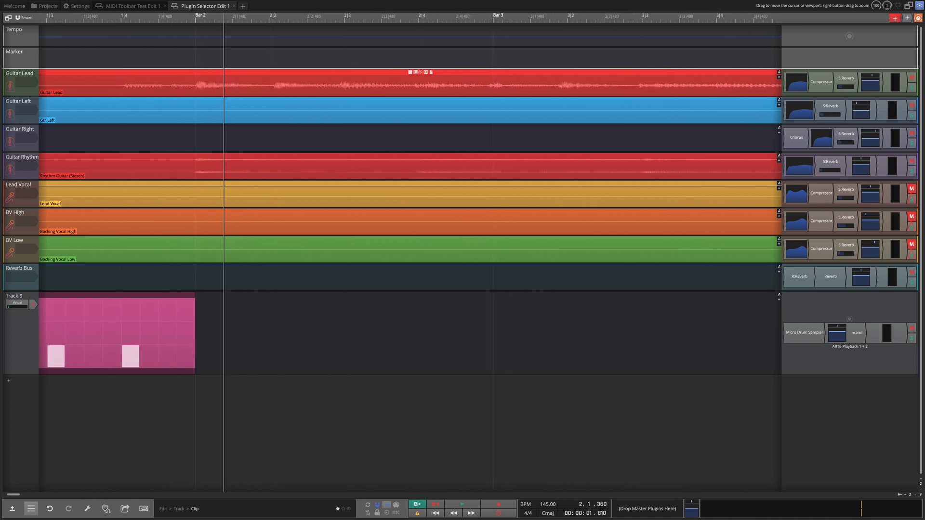
Step: Set the Tracks area drag option in the Mouse settings to "Drag to select clips"
{"action": "left_click", "coordinate": [77, 5]}
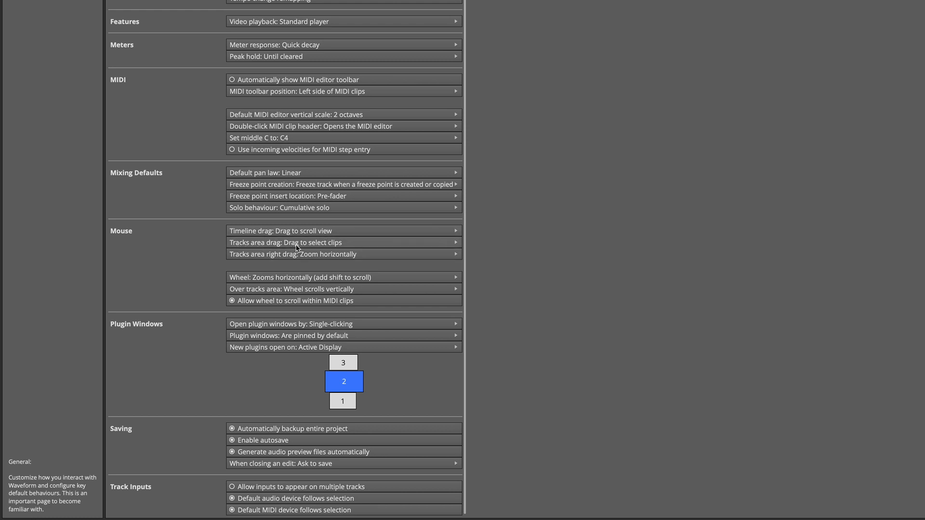
{"action": "left_click", "coordinate": [337, 245]}
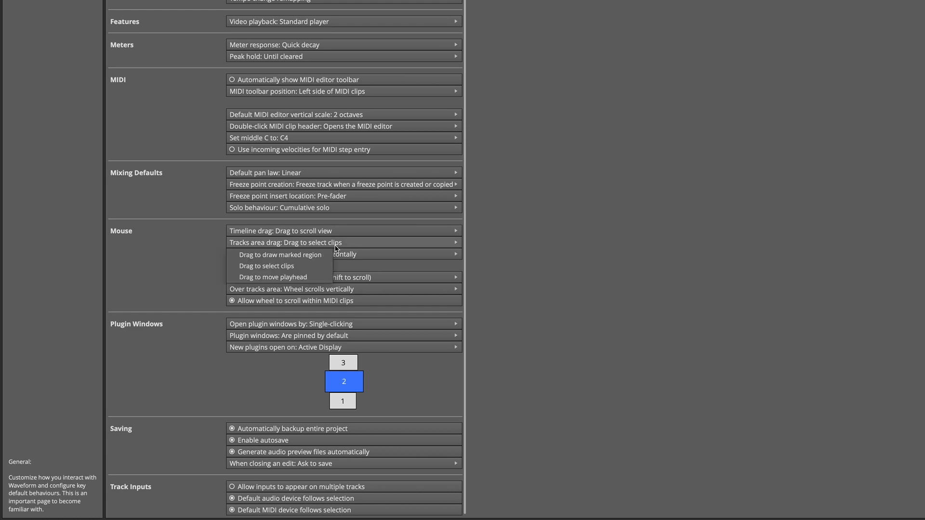
{"action": "left_click", "coordinate": [280, 268]}
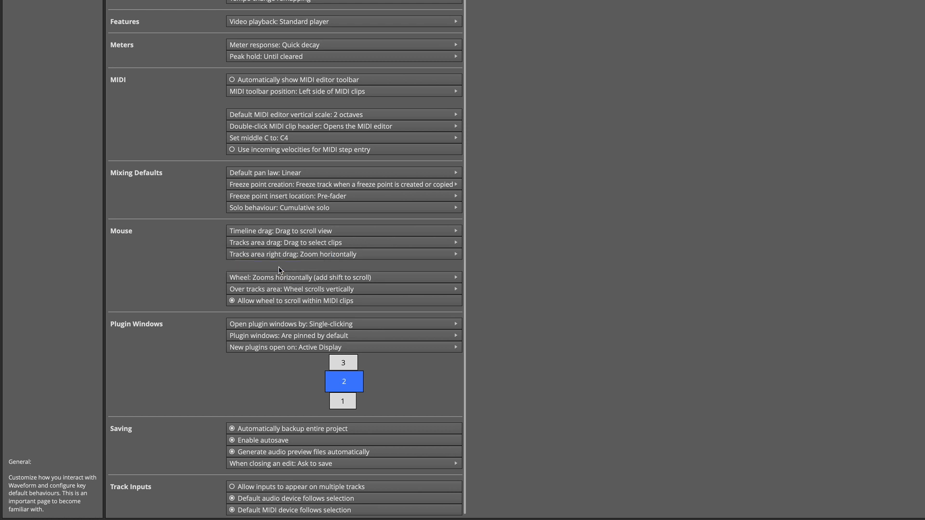
Step: In Plugin Selector Edit 1, marquee-select the clips on the Guitar Left, Guitar Right and Guitar Rhythm tracks
{"action": "scroll", "coordinate": [280, 272], "scroll_direction": "up", "scroll_amount": 1}
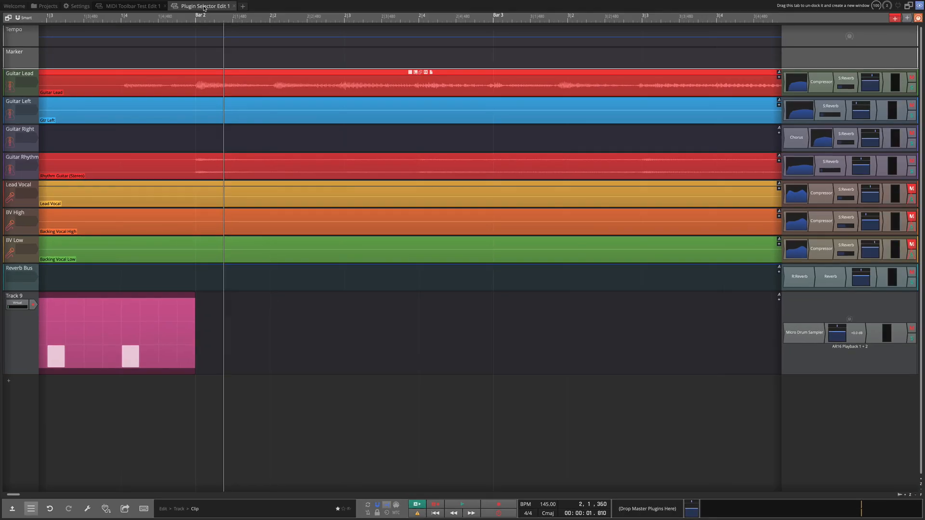
{"action": "scroll", "coordinate": [261, 220], "scroll_direction": "down", "scroll_amount": 10}
{"action": "right_click", "coordinate": [262, 221]}
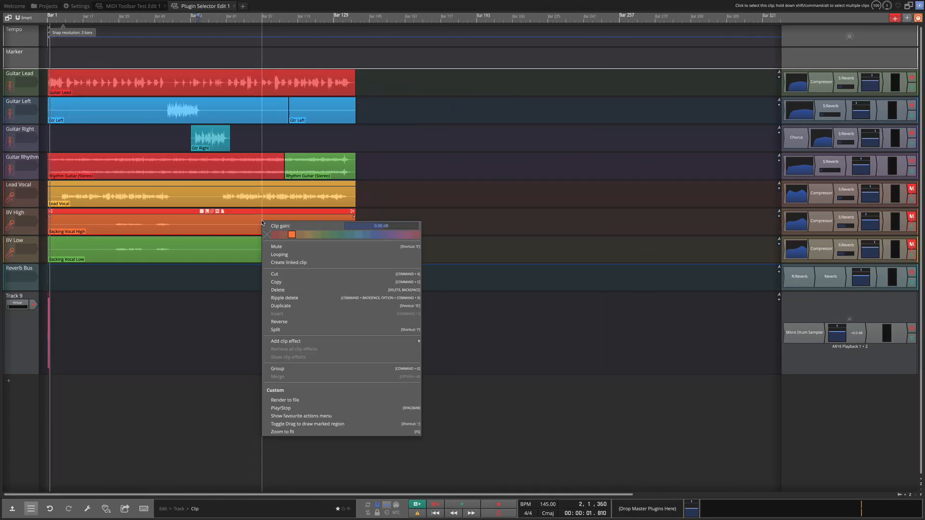
{"action": "left_click", "coordinate": [413, 144]}
{"action": "left_click_drag", "start_coordinate": [381, 118], "coordinate": [203, 157]}
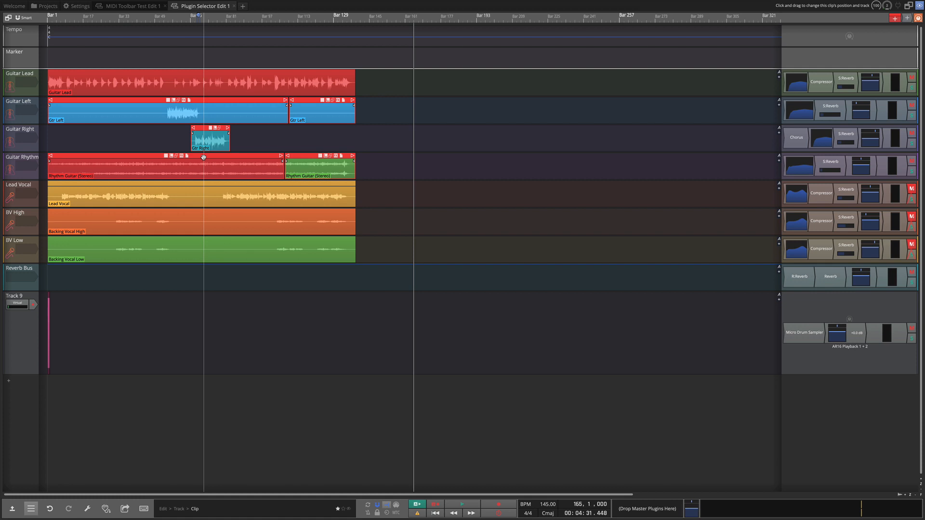
Step: Marquee-select the Guitar Left and Guitar Rhythm clips, starting from empty space on the guitar tracks
{"action": "left_click", "coordinate": [275, 142]}
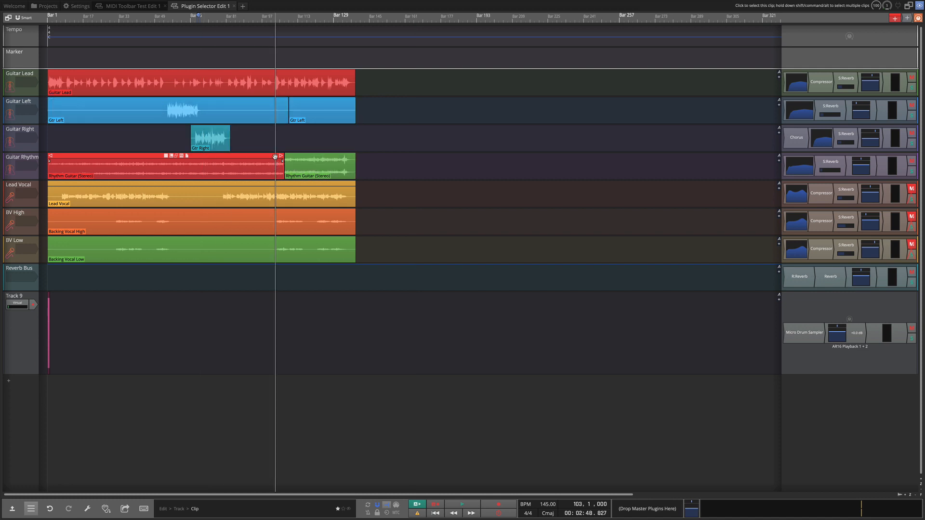
{"action": "left_click_drag", "start_coordinate": [263, 132], "coordinate": [316, 110]}
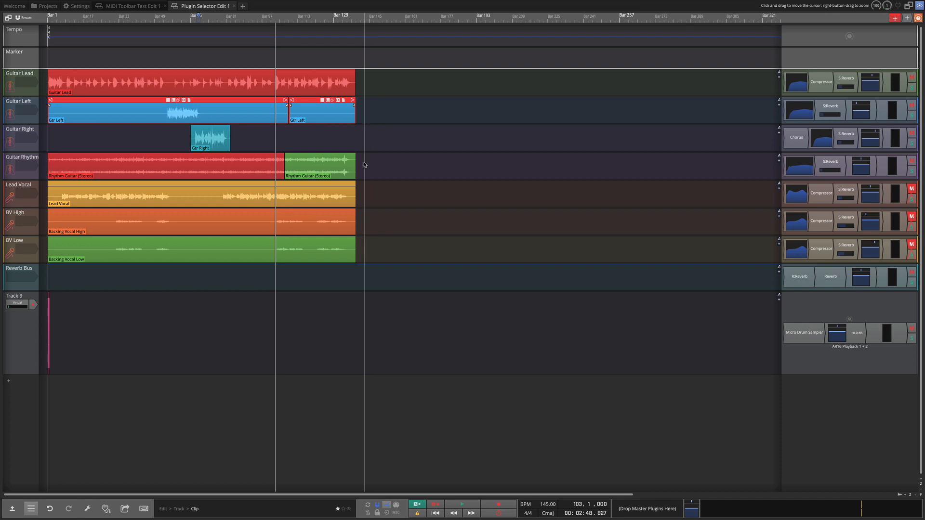
{"action": "left_click_drag", "start_coordinate": [361, 165], "coordinate": [262, 115]}
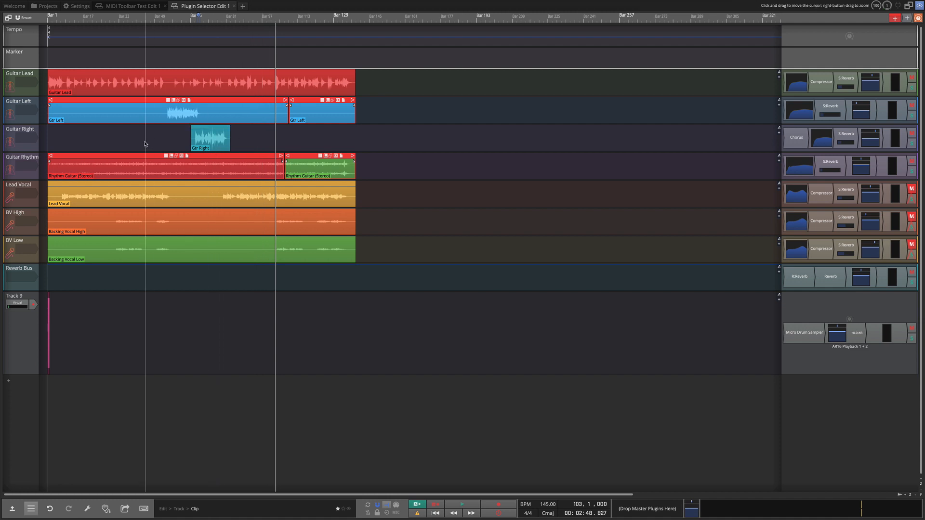
{"action": "left_click_drag", "start_coordinate": [145, 142], "coordinate": [189, 148]}
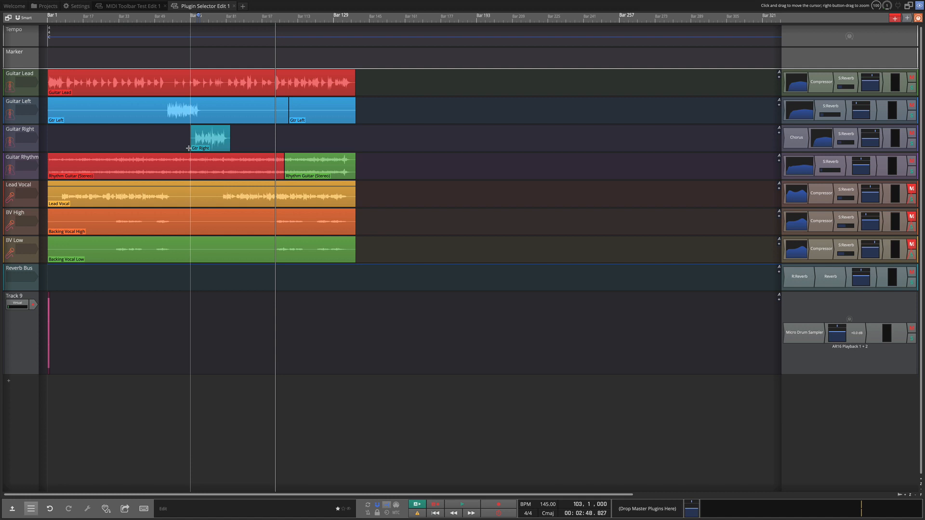
Step: Marquee-select groups of clips across the guitar and vocal tracks, starting from empty space on Guitar Right
{"action": "left_click_drag", "start_coordinate": [169, 134], "coordinate": [346, 230]}
{"action": "left_click_drag", "start_coordinate": [307, 134], "coordinate": [146, 219]}
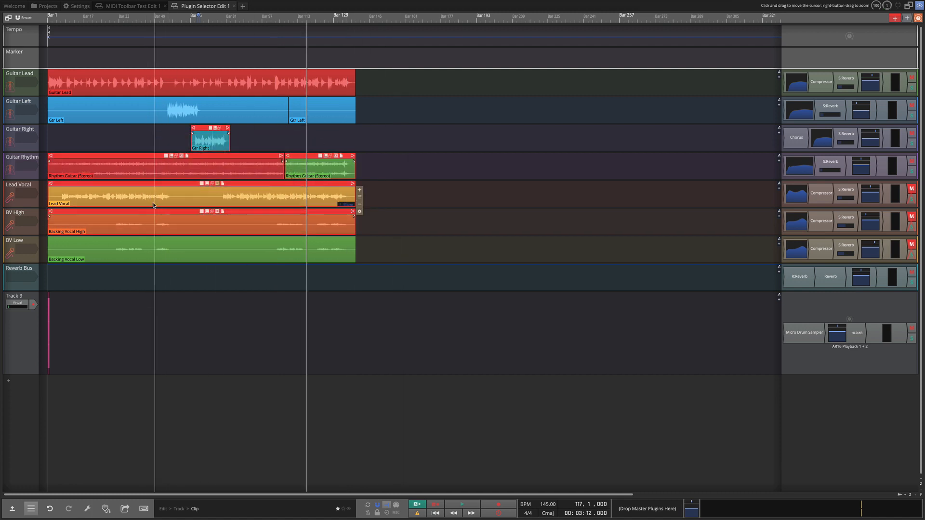
{"action": "left_click_drag", "start_coordinate": [143, 133], "coordinate": [252, 186]}
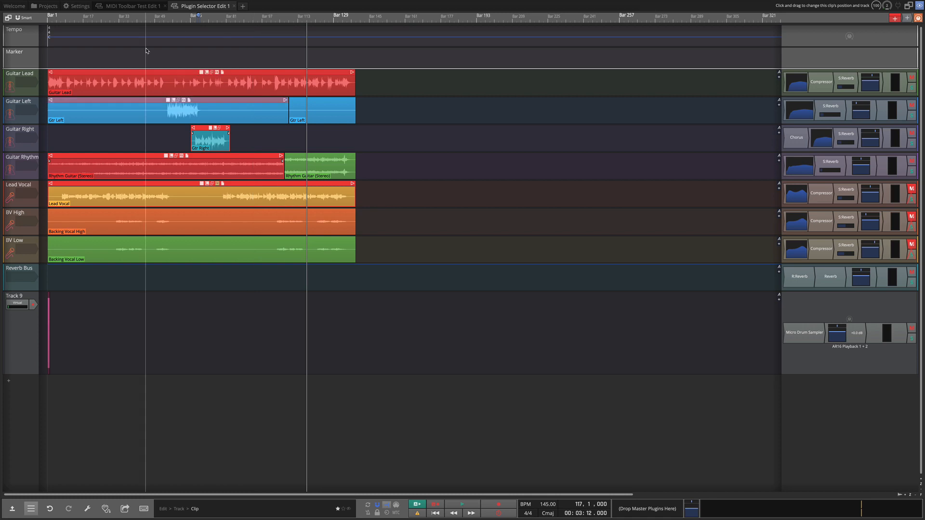
Step: Set the Tracks area drag option in the Mouse settings to "Drag to draw marked region"
{"action": "left_click", "coordinate": [80, 7]}
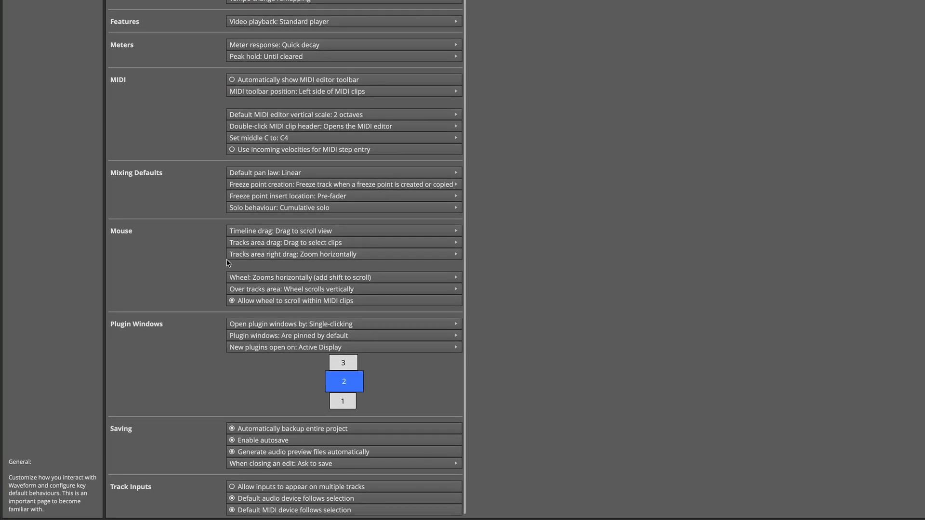
{"action": "left_click", "coordinate": [303, 243]}
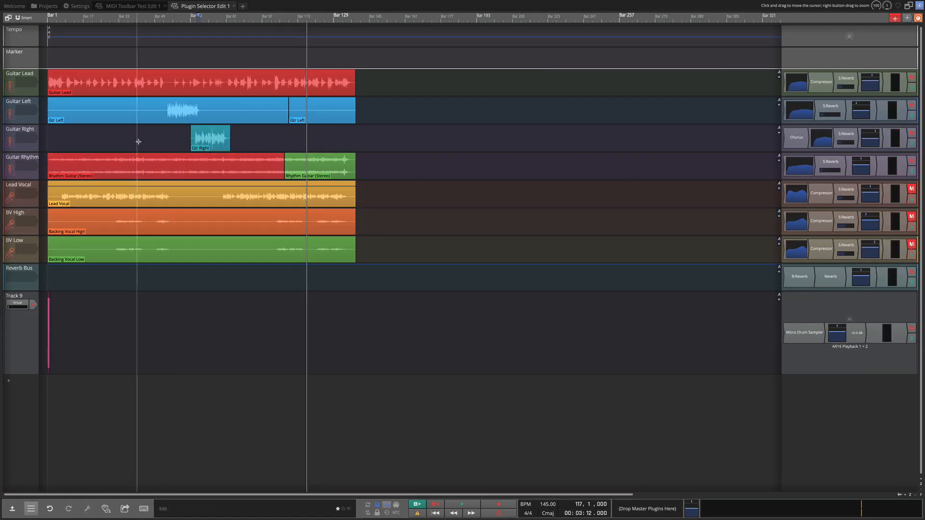
Step: Draw a marked region across the Guitar Right to Reverb Bus tracks in Plugin Selector Edit 1 and view its available commands
{"action": "left_click_drag", "start_coordinate": [137, 140], "coordinate": [335, 277]}
{"action": "left_click", "coordinate": [147, 139]}
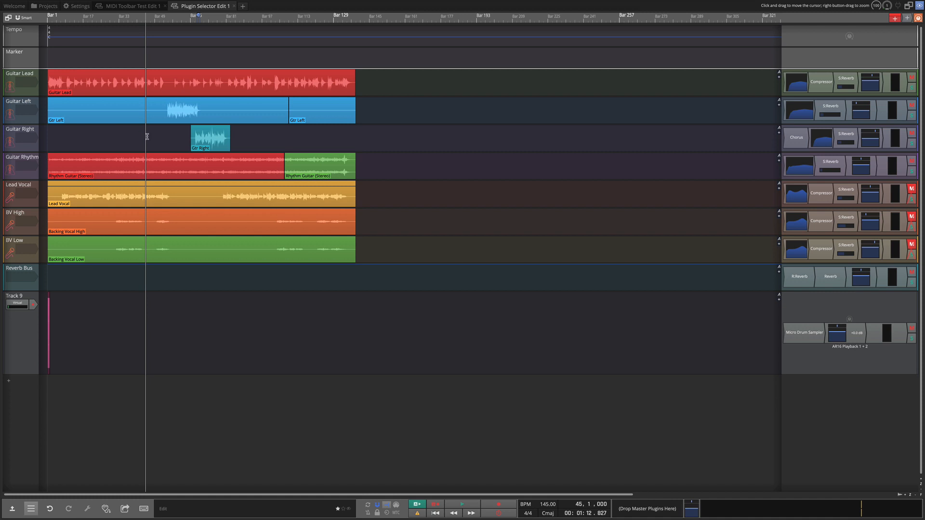
{"action": "left_click_drag", "start_coordinate": [147, 137], "coordinate": [284, 270]}
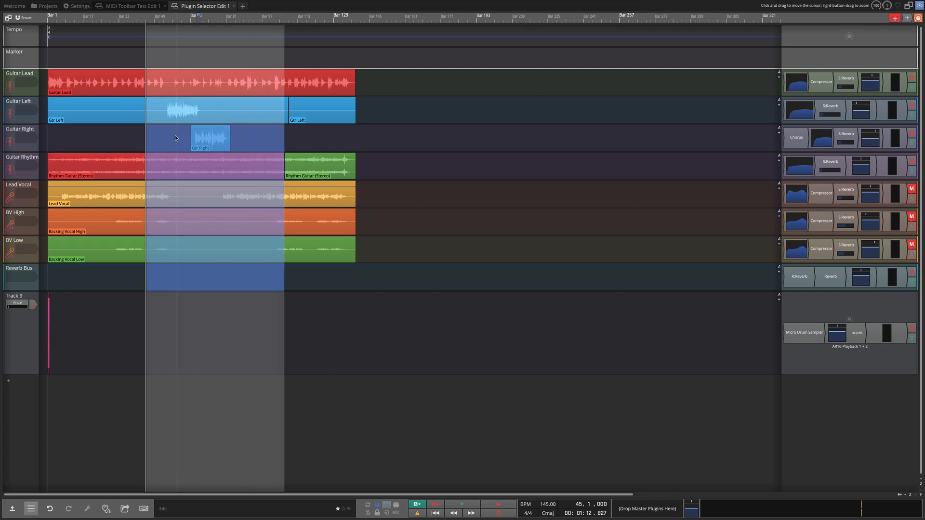
{"action": "right_click", "coordinate": [255, 143]}
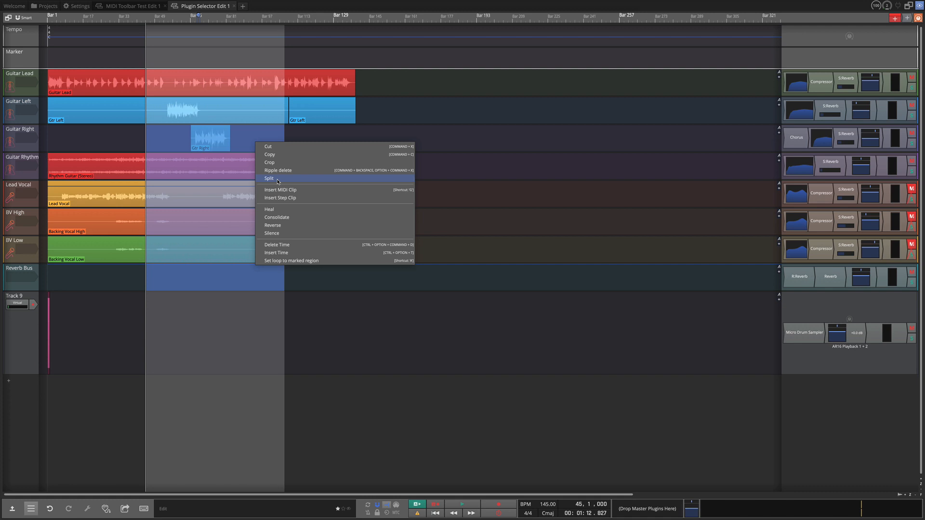
{"action": "left_click", "coordinate": [123, 145]}
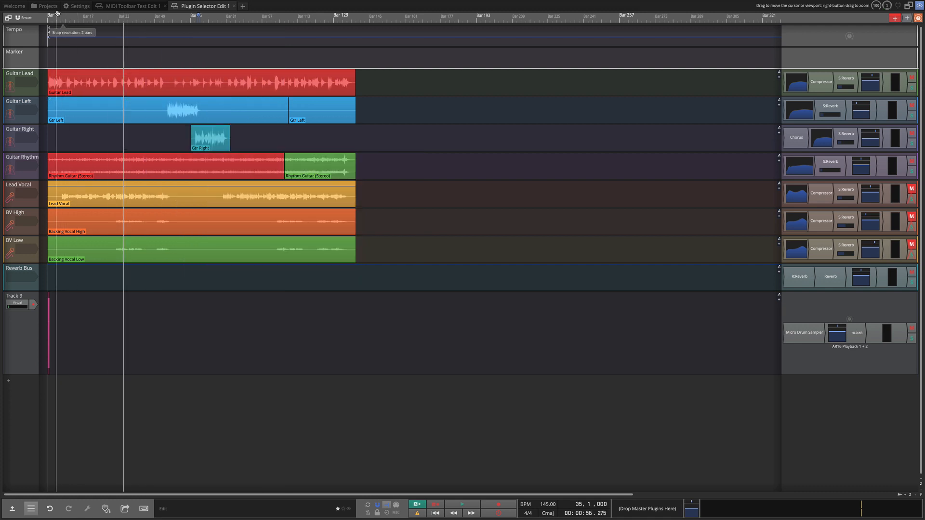
Step: Return to the Mouse settings and choose "Drag to draw marked region" for the Tracks area drag
{"action": "left_click", "coordinate": [77, 7]}
{"action": "left_click", "coordinate": [192, 329]}
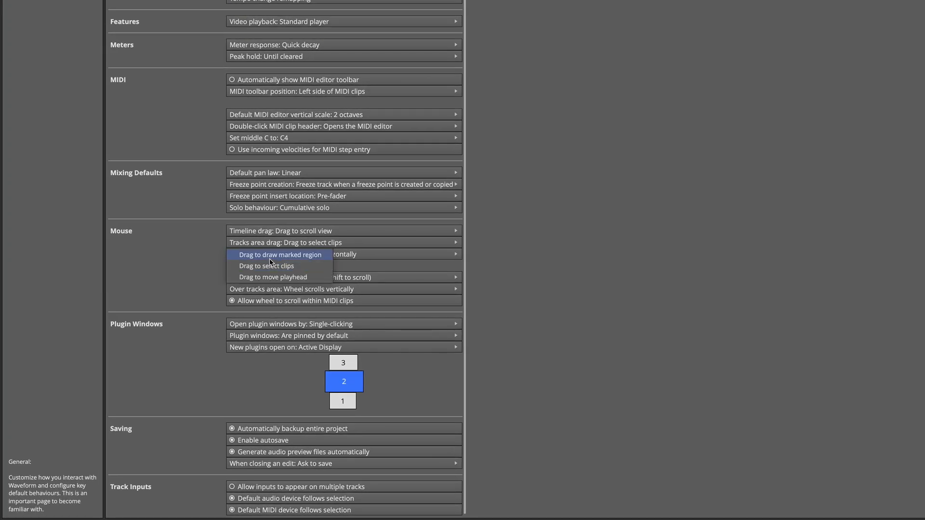
{"action": "left_click", "coordinate": [270, 260]}
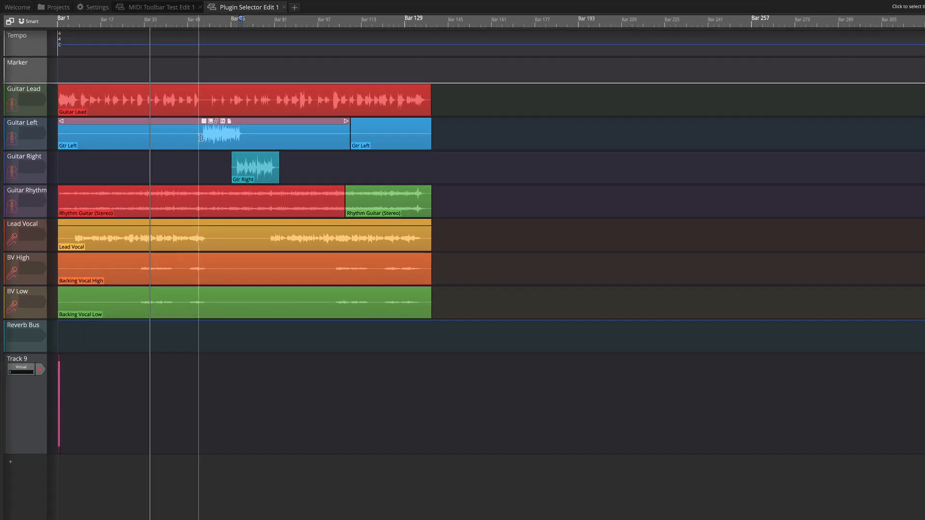
Step: Mark a region over the audible part of the first Guitar Left clip and adjust both region edges to fit the waveform
{"action": "left_click_drag", "start_coordinate": [164, 114], "coordinate": [184, 114]}
{"action": "left_click_drag", "start_coordinate": [258, 160], "coordinate": [287, 159]}
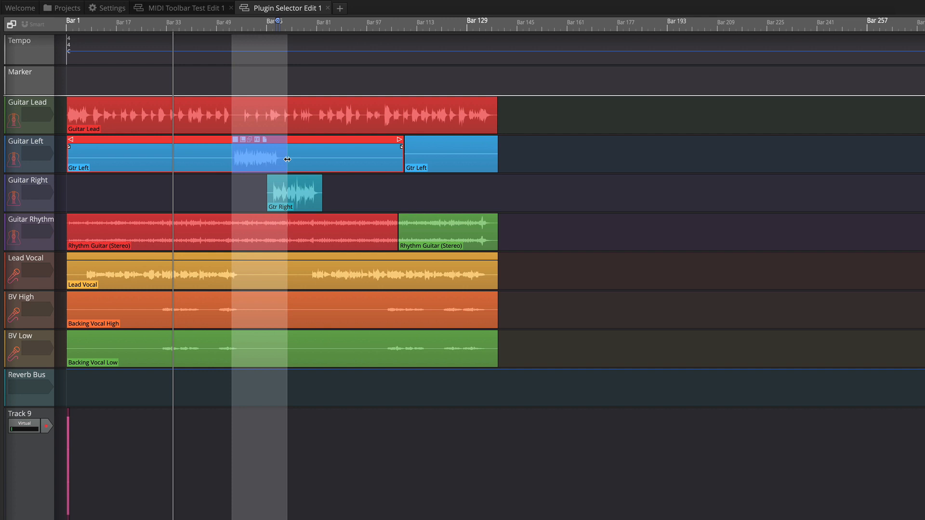
{"action": "left_click_drag", "start_coordinate": [233, 142], "coordinate": [228, 142]}
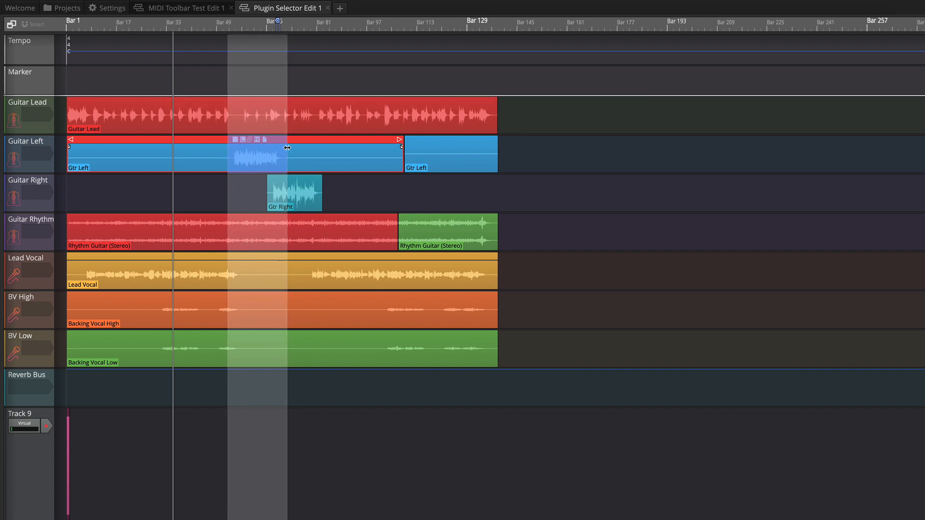
{"action": "left_click_drag", "start_coordinate": [287, 148], "coordinate": [278, 148]}
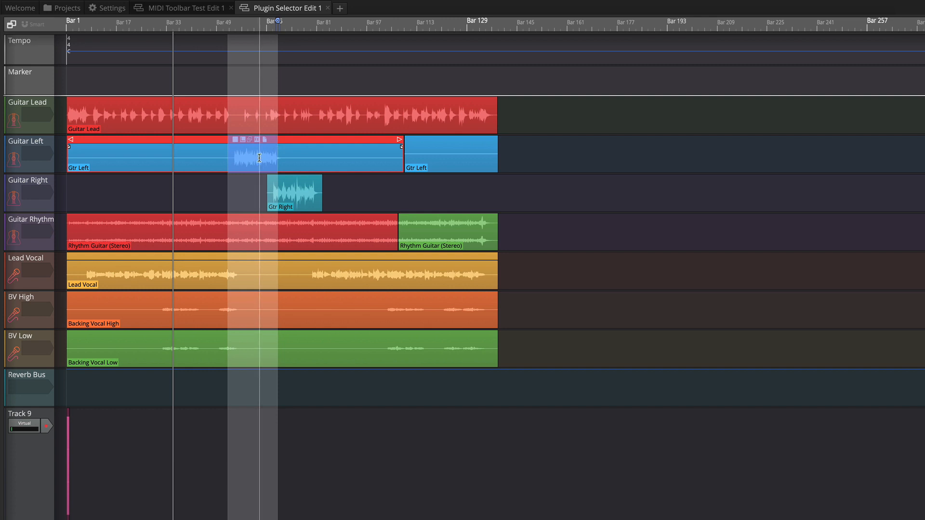
Step: Try cutting the marked region out of the Guitar Left clip
{"action": "right_click", "coordinate": [259, 158]}
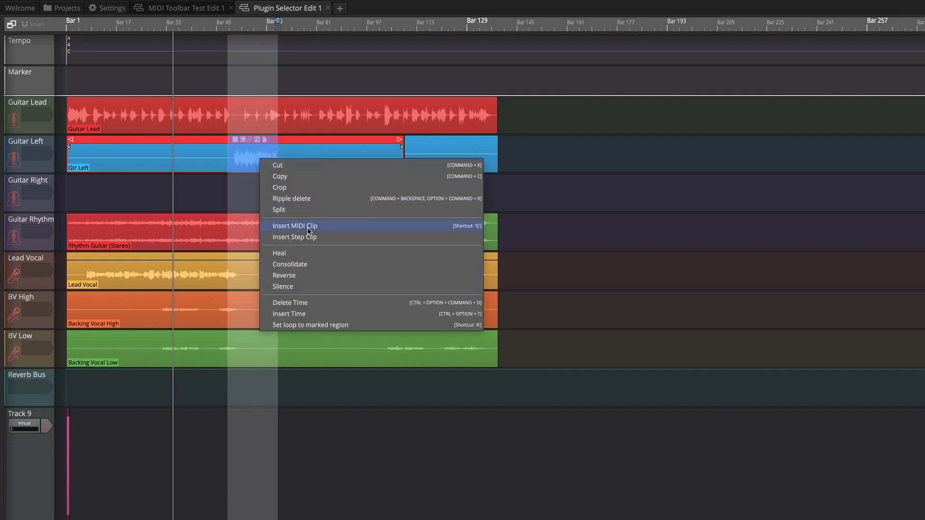
{"action": "left_click", "coordinate": [303, 167]}
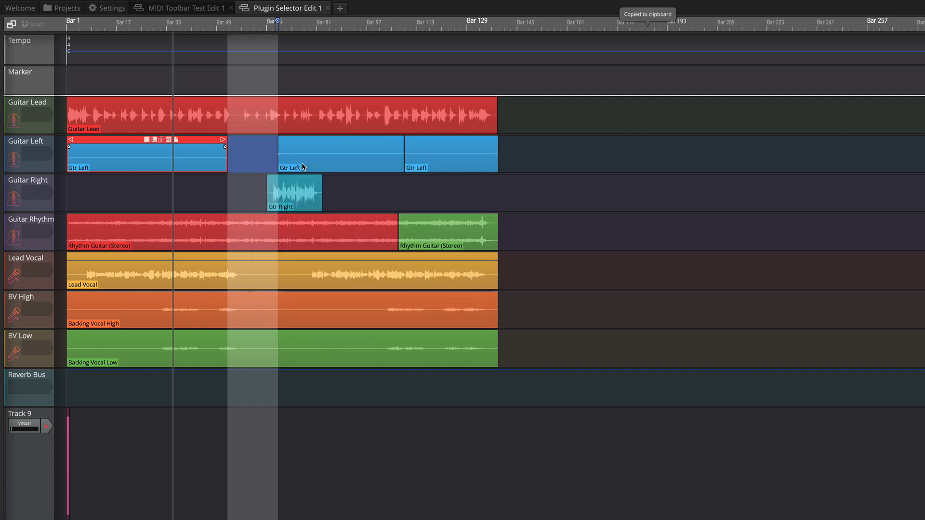
{"action": "key", "text": "ctrl+z"}
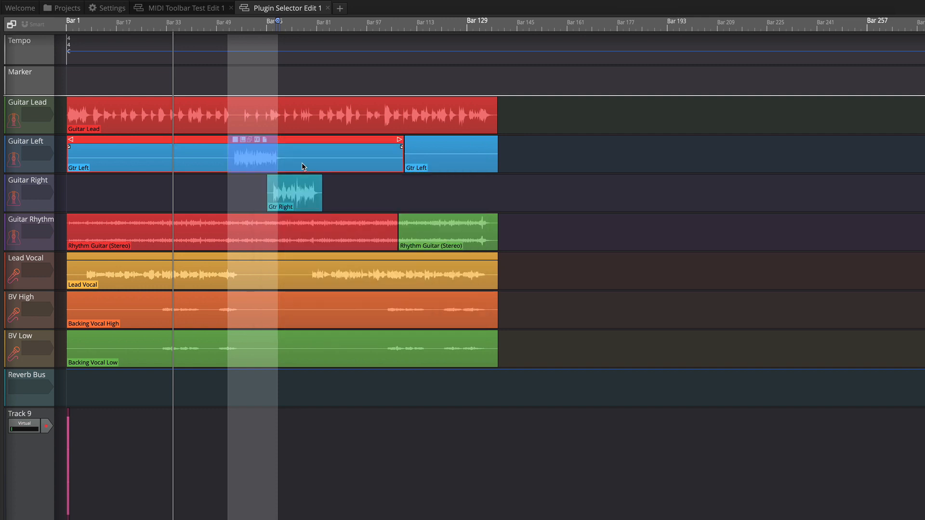
Step: Try cropping the Guitar Left clip to the marked region
{"action": "right_click", "coordinate": [254, 151]}
{"action": "left_click", "coordinate": [266, 180]}
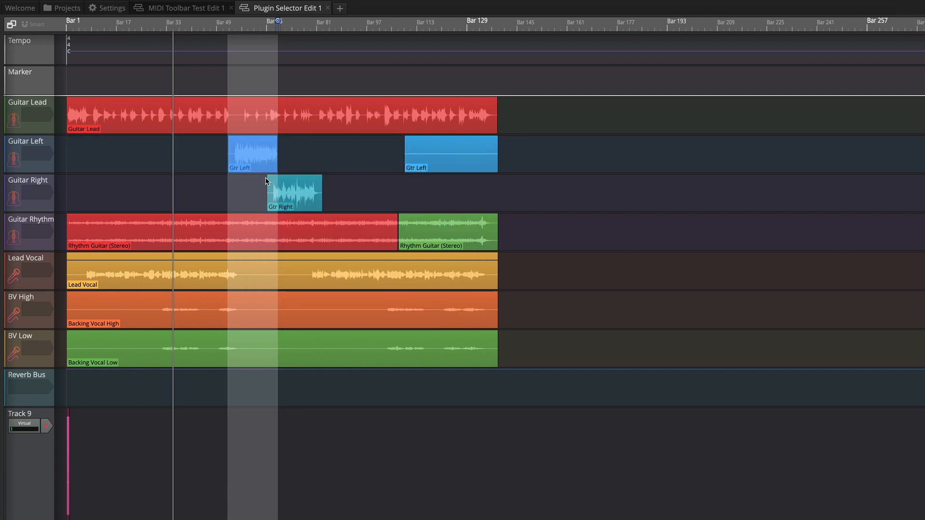
{"action": "key", "text": "ctrl+z"}
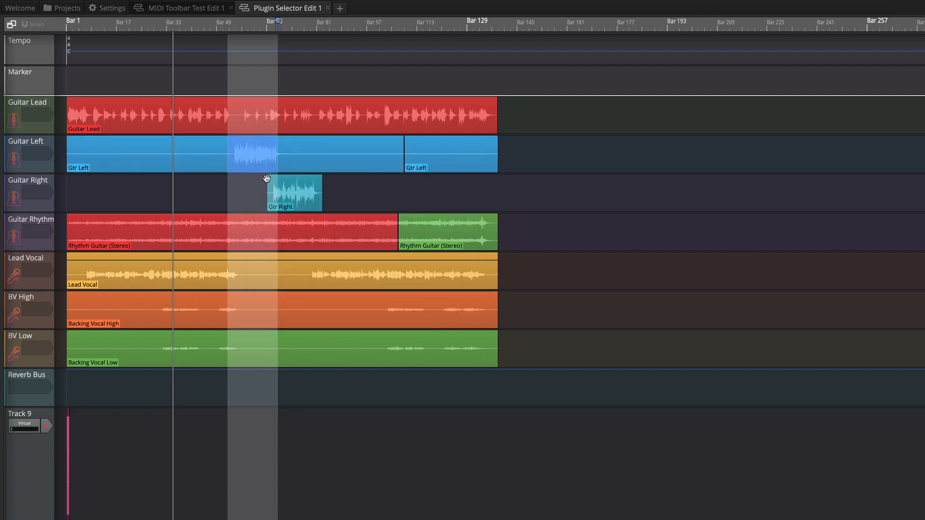
Step: Try reversing the marked region of the Guitar Left clip
{"action": "right_click", "coordinate": [257, 154]}
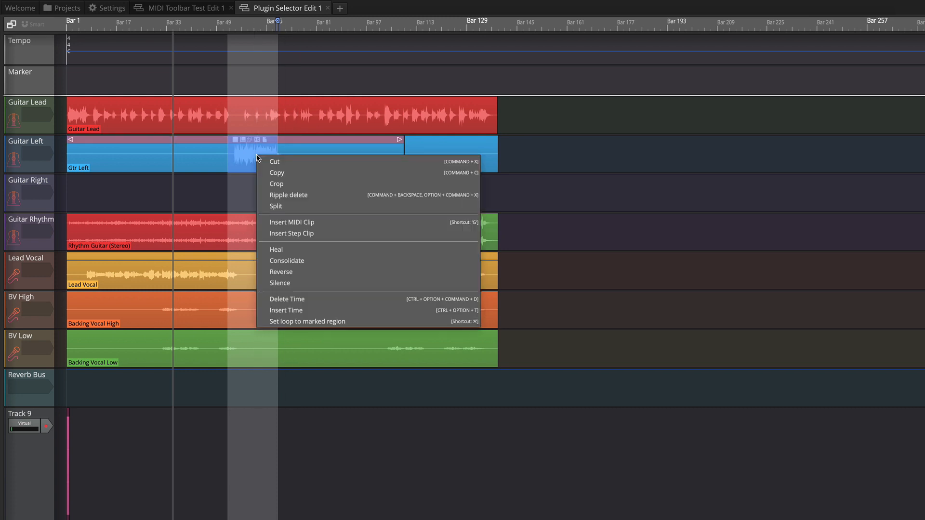
{"action": "left_click", "coordinate": [290, 270]}
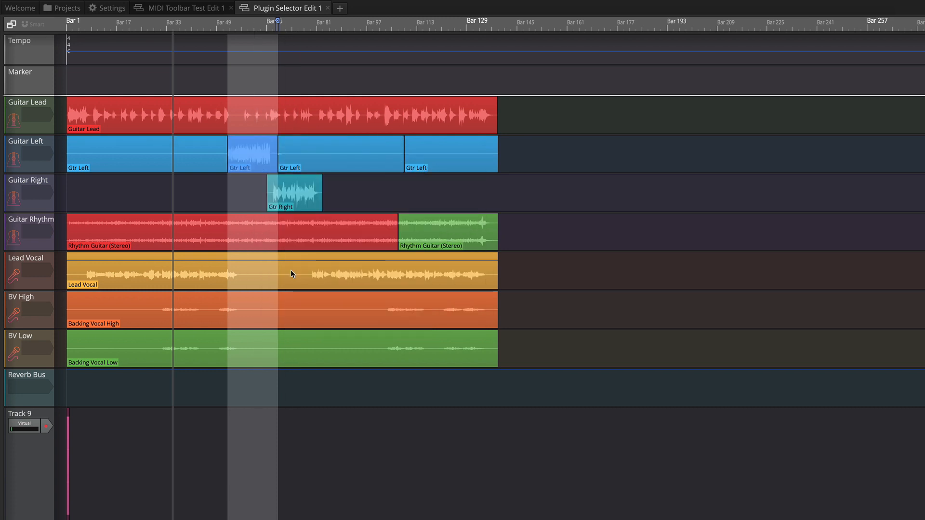
{"action": "key", "text": "ctrl+z"}
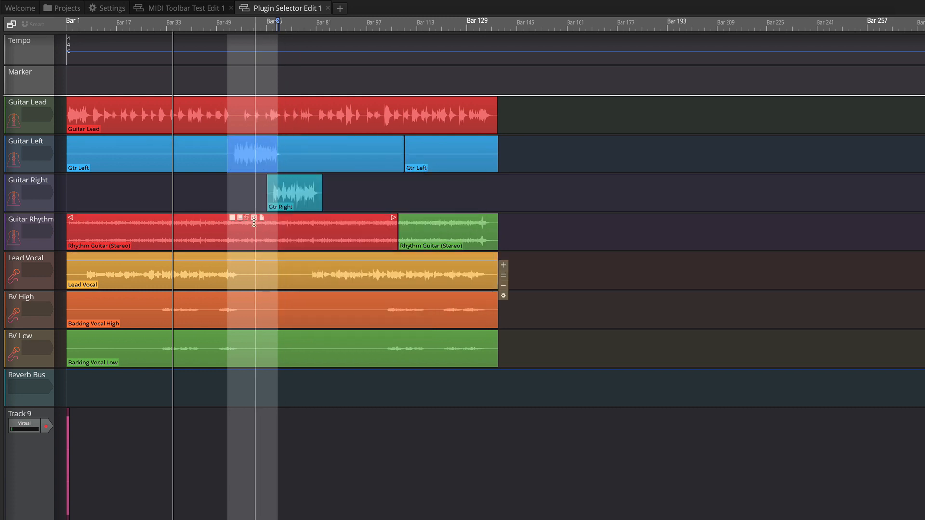
Step: Silence the marked region of the Guitar Left clip and clear the region marking
{"action": "right_click", "coordinate": [254, 163]}
{"action": "left_click", "coordinate": [296, 295]}
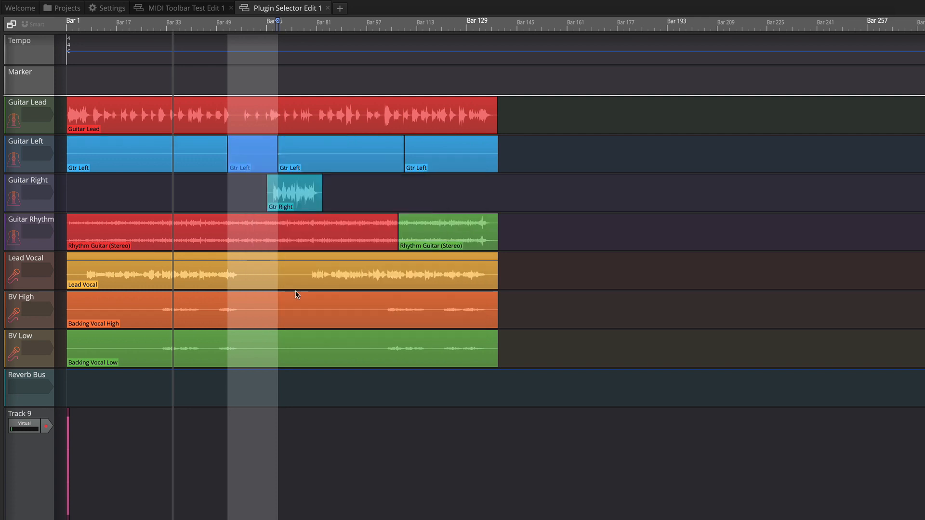
{"action": "left_click", "coordinate": [212, 200]}
{"action": "left_click", "coordinate": [211, 159]}
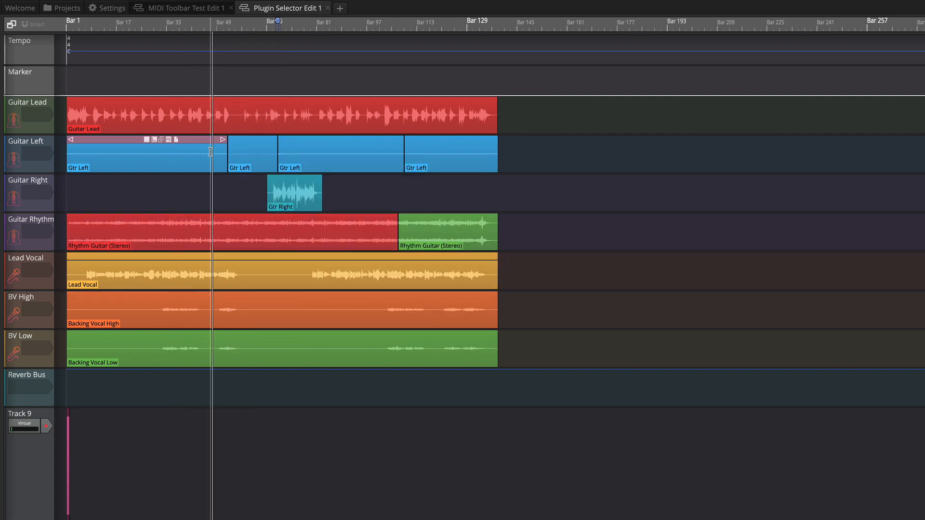
Step: Try to heal the split Guitar Left clips by marking a region that spans the silenced section and both its neighbours
{"action": "left_click_drag", "start_coordinate": [211, 159], "coordinate": [298, 165]}
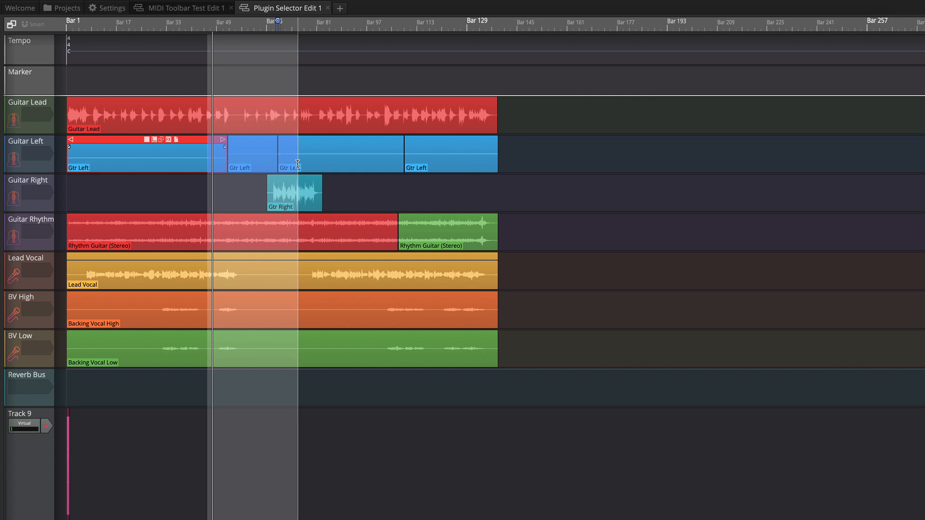
{"action": "right_click", "coordinate": [288, 155]}
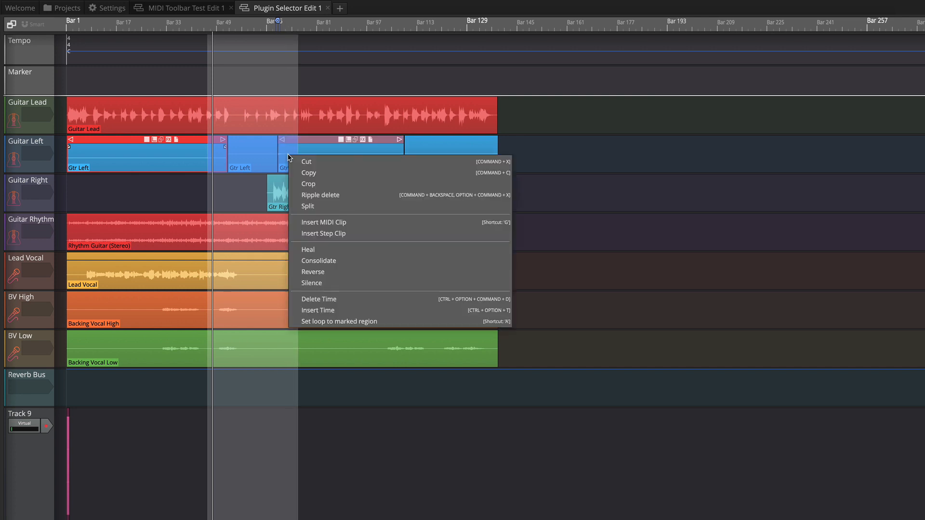
{"action": "left_click", "coordinate": [318, 251]}
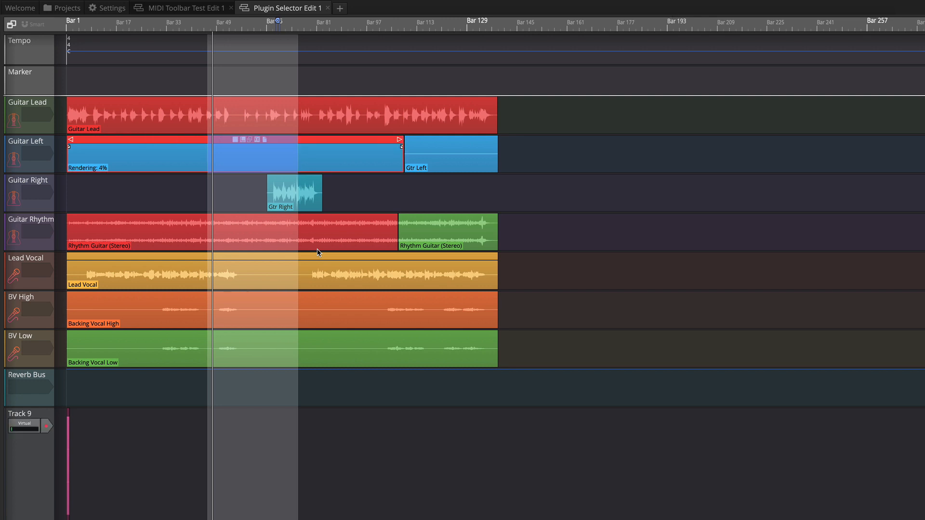
Step: Mark a region across the split between the first two Guitar Left clips and open the commands for it
{"action": "left_click", "coordinate": [171, 185]}
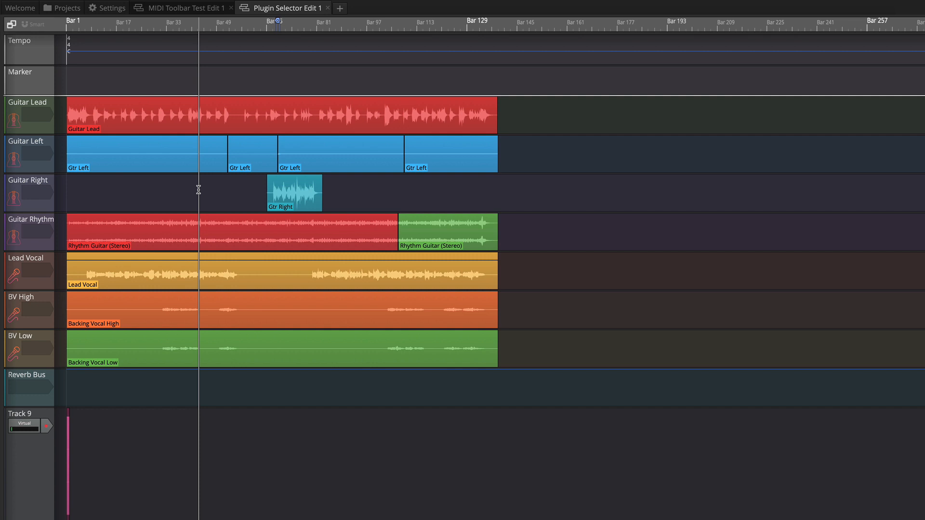
{"action": "left_click_drag", "start_coordinate": [210, 153], "coordinate": [246, 153]}
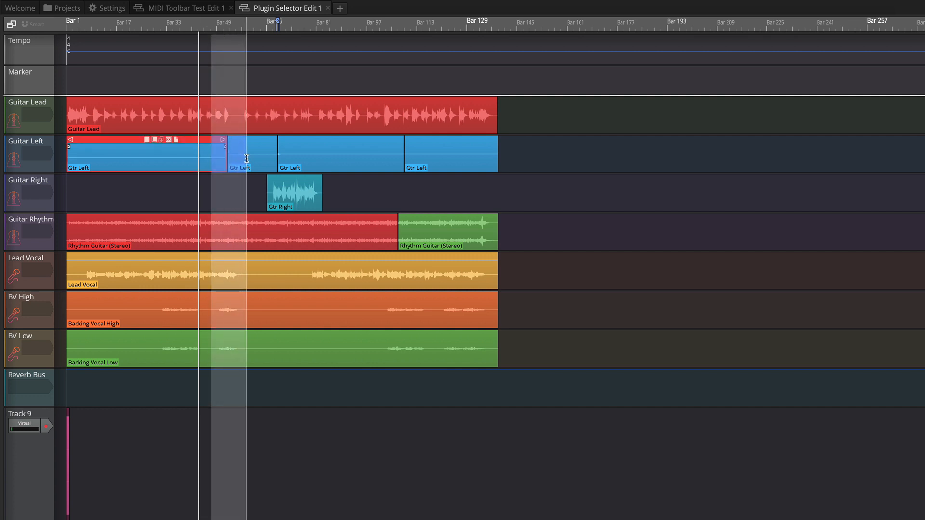
{"action": "right_click", "coordinate": [232, 153]}
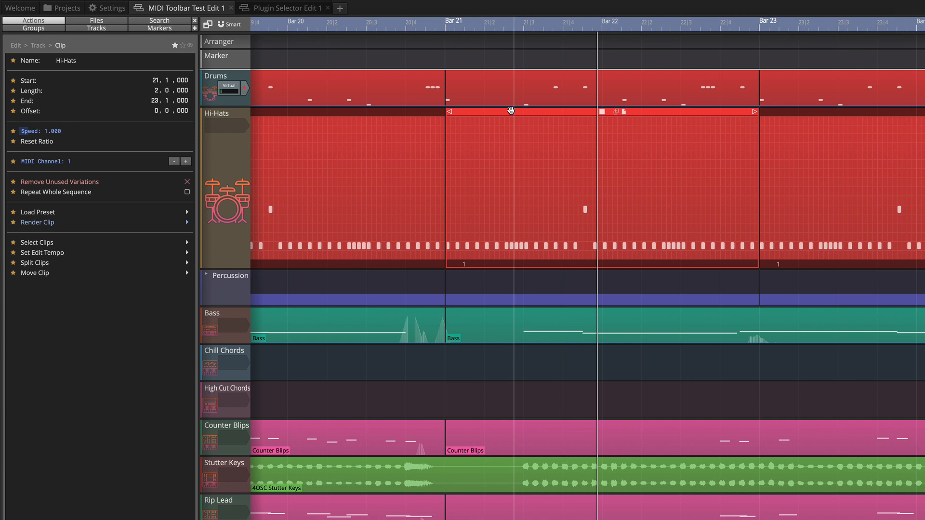
Step: In MIDI Toolbar Test Edit 1, view the Hi-Hats step clip's context commands at bar 21 and its properties in the expanded controls area
{"action": "right_click", "coordinate": [499, 112]}
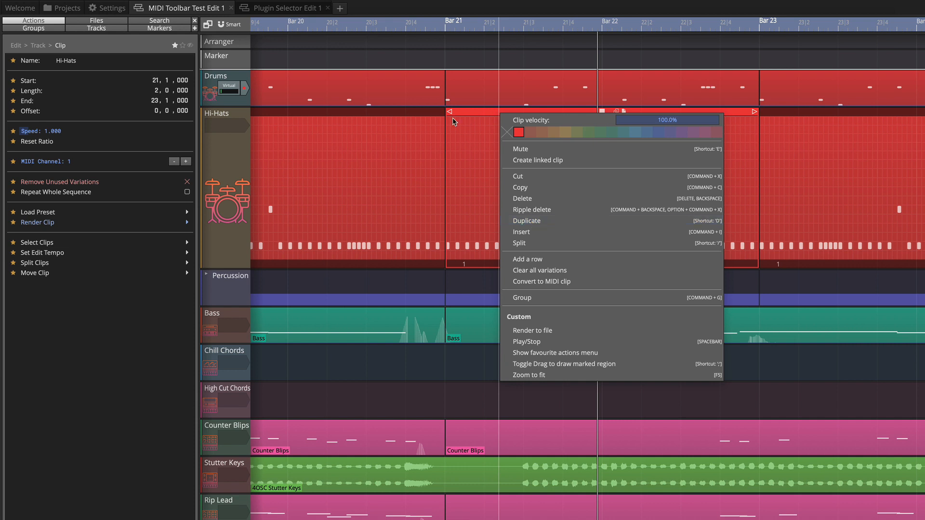
{"action": "left_click", "coordinate": [476, 115]}
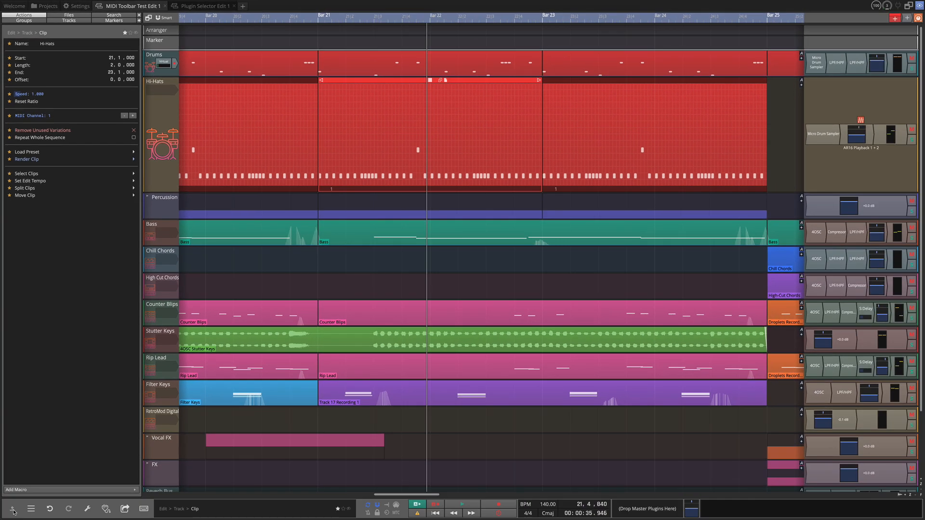
{"action": "left_click", "coordinate": [13, 510]}
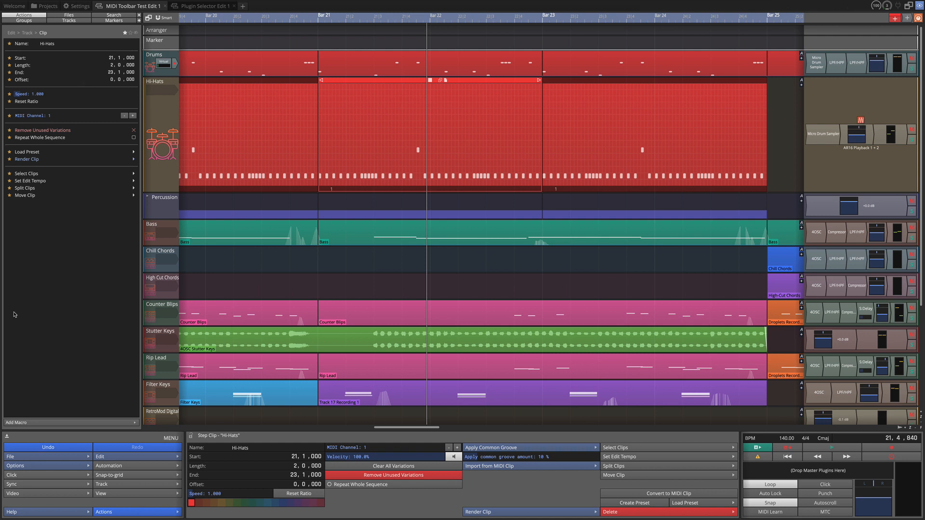
{"action": "left_click", "coordinate": [9, 436]}
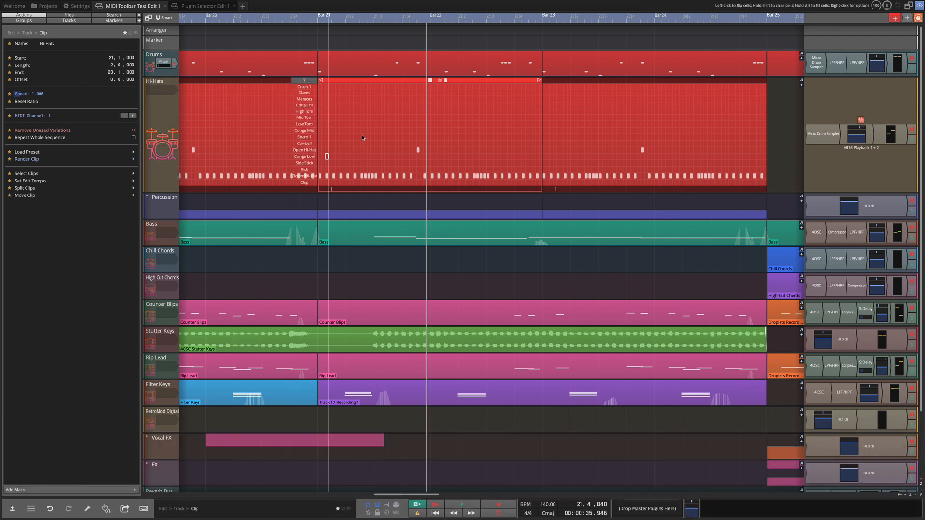
Step: Change the colour of the Hi-Hats step clip at bar 21 to green
{"action": "right_click", "coordinate": [400, 81]}
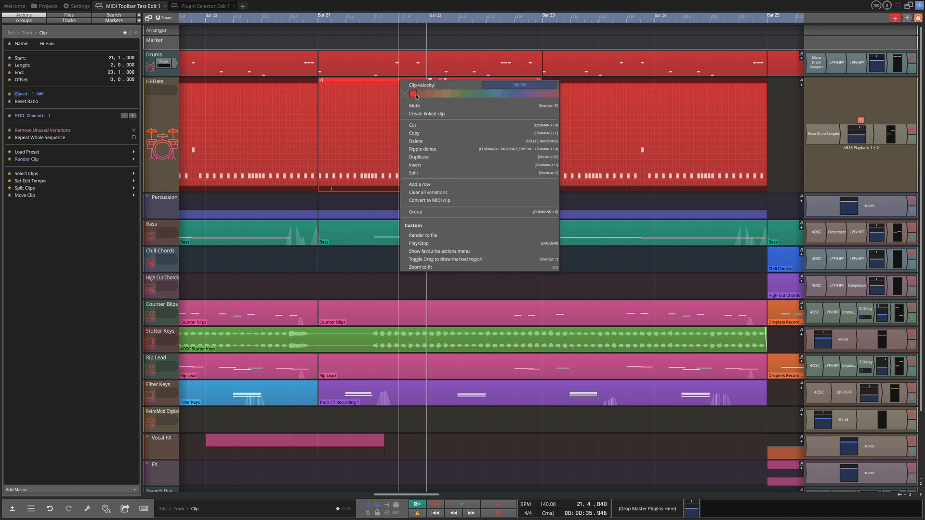
{"action": "left_click", "coordinate": [461, 94]}
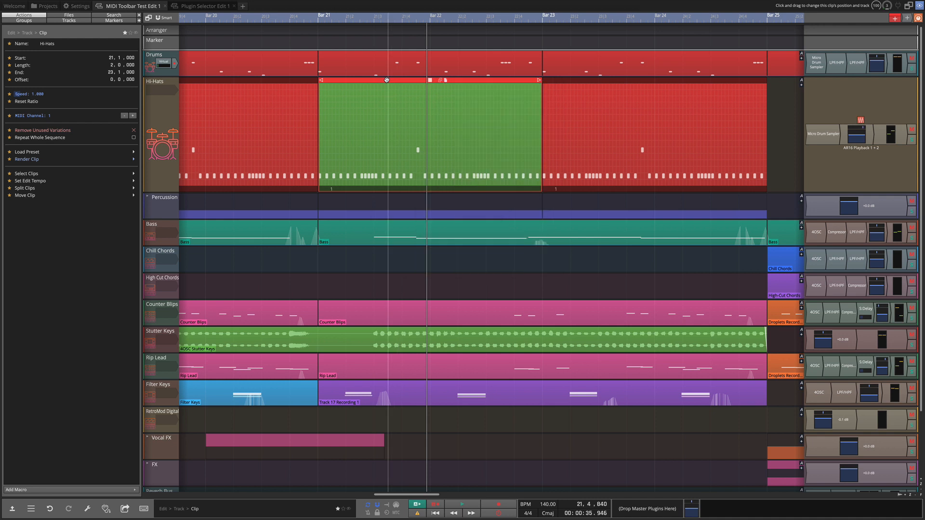
Step: View the pattern commands for Variation 1 of the green Hi-Hats step clip and reselect the clip
{"action": "left_click", "coordinate": [370, 189]}
{"action": "right_click", "coordinate": [370, 190]}
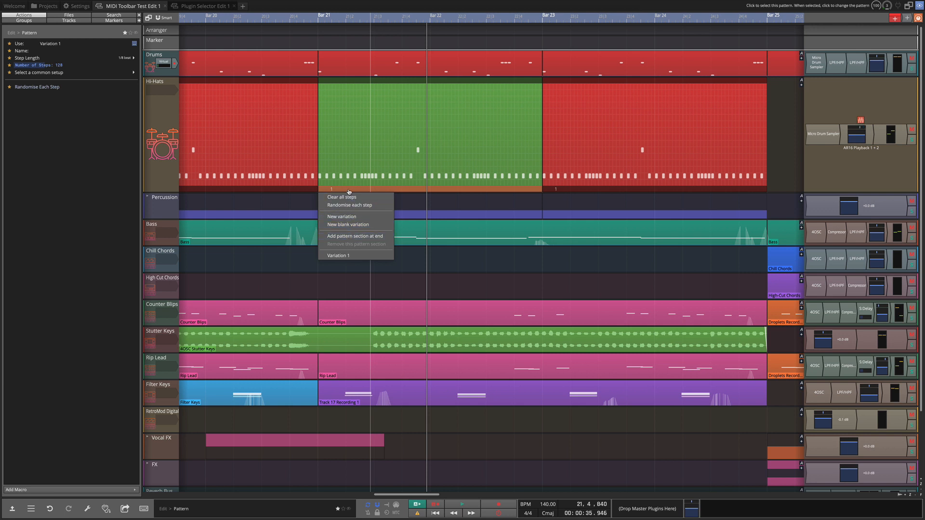
{"action": "left_click", "coordinate": [335, 145]}
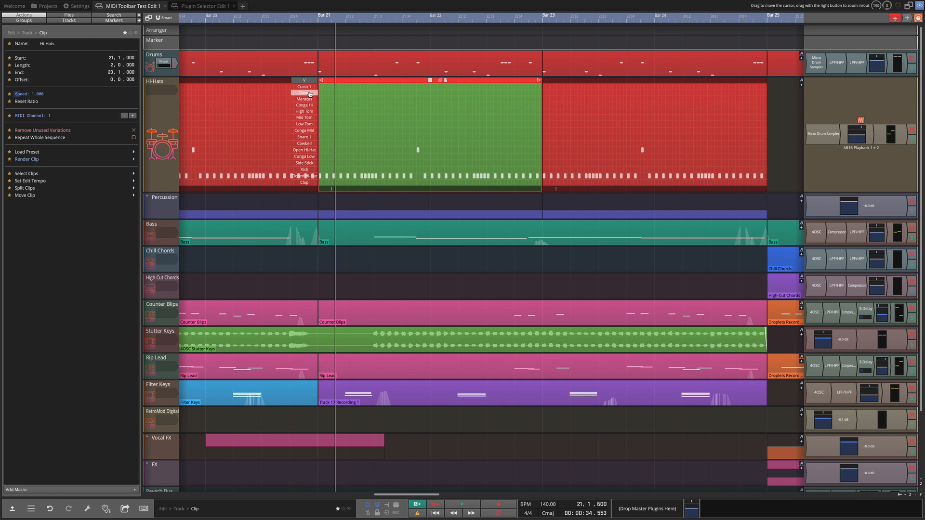
Step: Randomize the Low Tom row of the green Hi-Hats step clip at bar 21 and view the High Tom row's commands
{"action": "right_click", "coordinate": [310, 94]}
{"action": "left_click", "coordinate": [342, 125]}
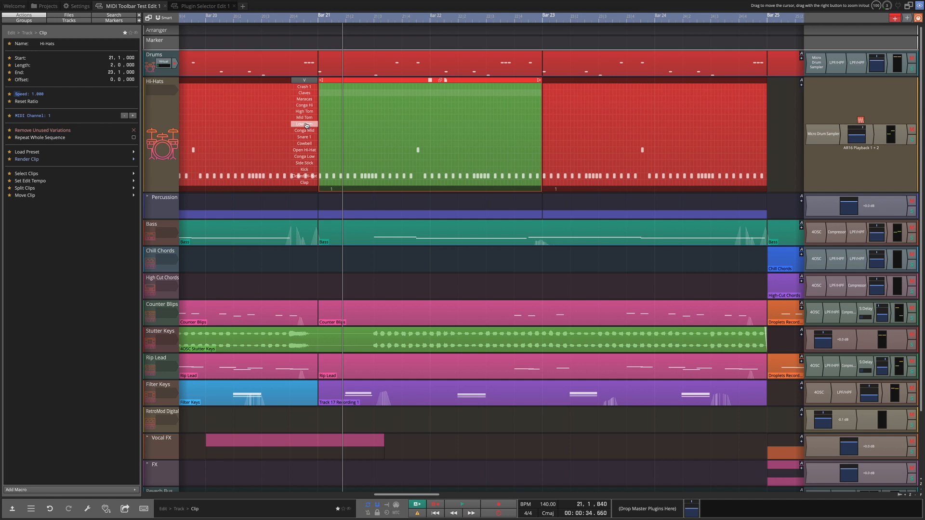
{"action": "right_click", "coordinate": [306, 126]}
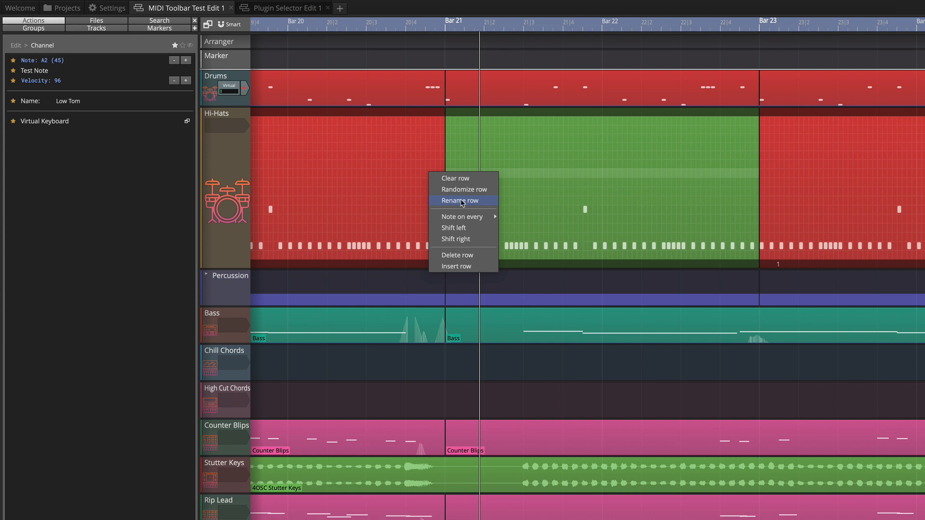
{"action": "left_click", "coordinate": [462, 190]}
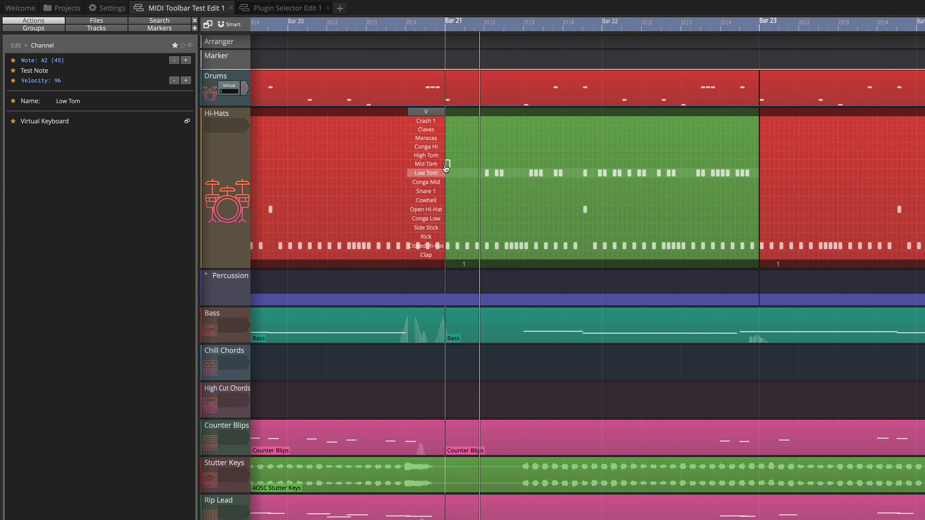
{"action": "right_click", "coordinate": [434, 155]}
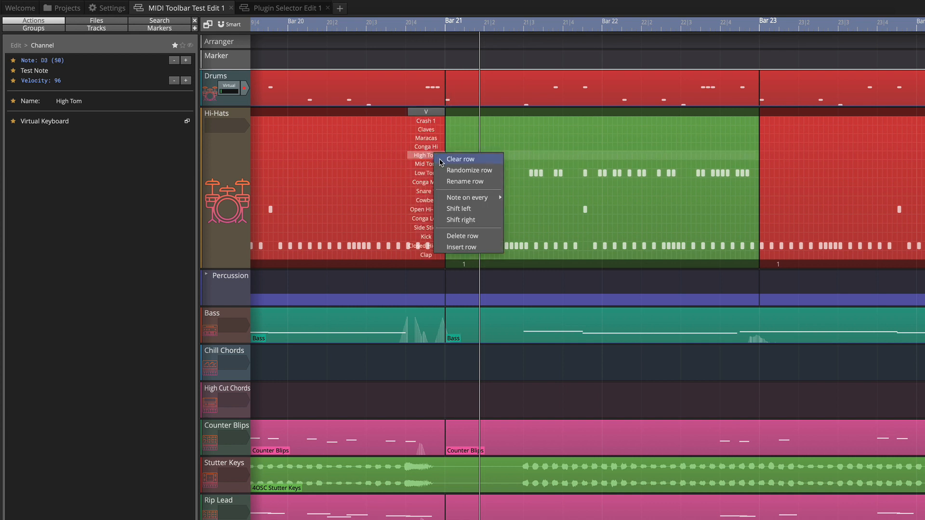
{"action": "left_click", "coordinate": [464, 220]}
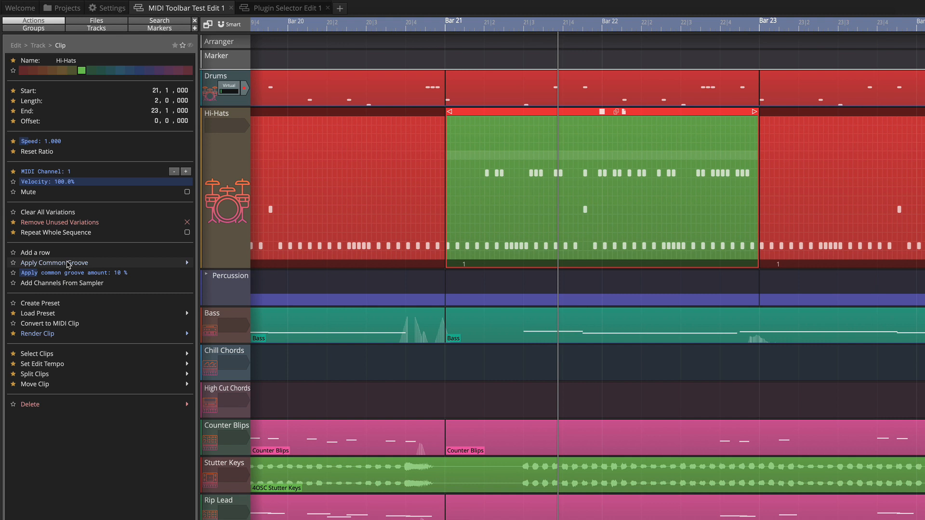
Step: Apply the Basic 16th Swing common groove to the green Hi-Hats step clip and set its groove amount to 100 %
{"action": "left_click", "coordinate": [67, 263]}
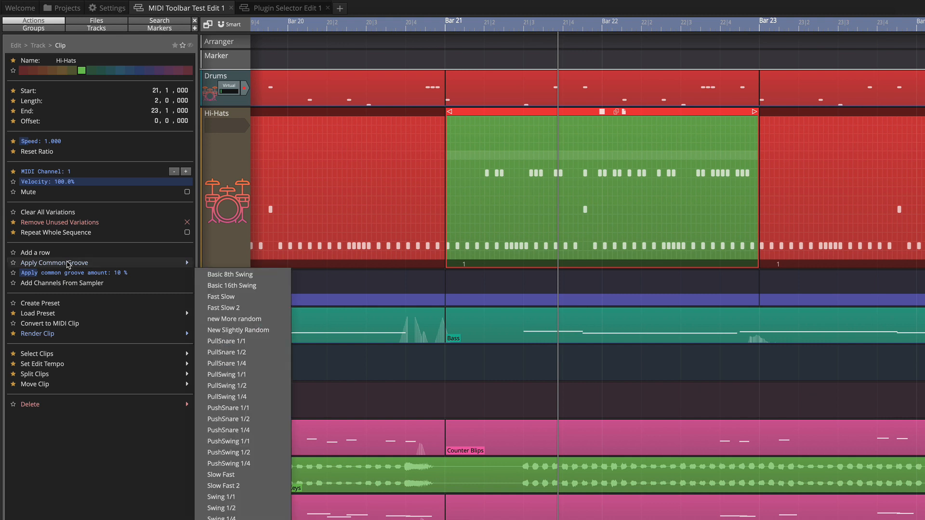
{"action": "left_click", "coordinate": [248, 286]}
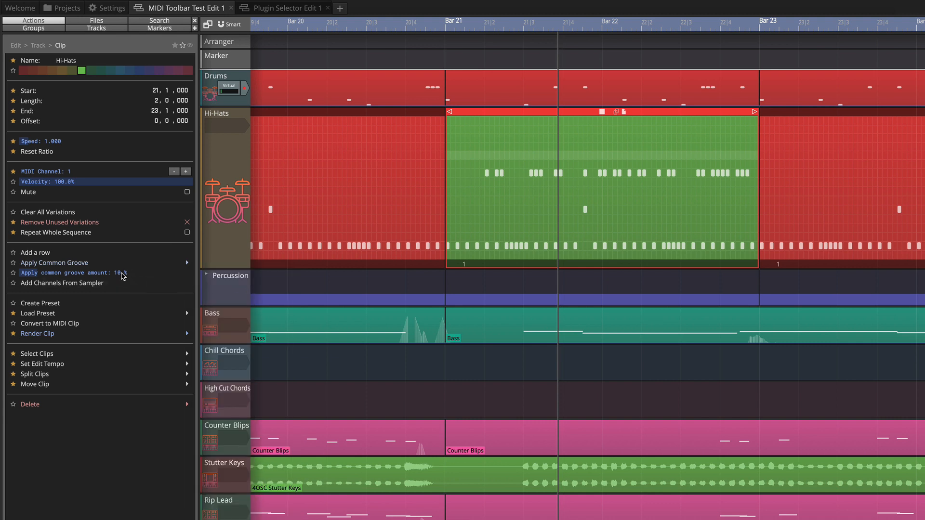
{"action": "left_click", "coordinate": [149, 274]}
{"action": "left_click_drag", "start_coordinate": [148, 276], "coordinate": [216, 283]}
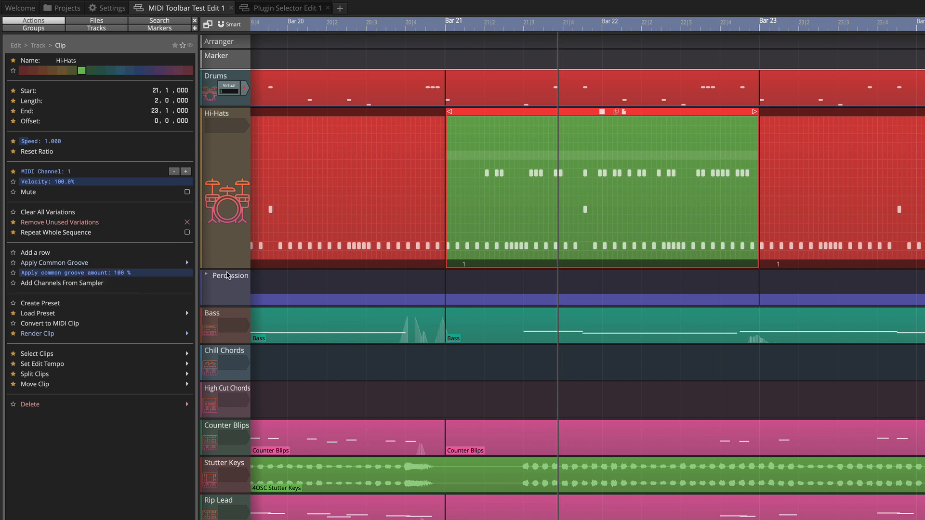
{"action": "left_click_drag", "start_coordinate": [510, 262], "coordinate": [510, 268]}
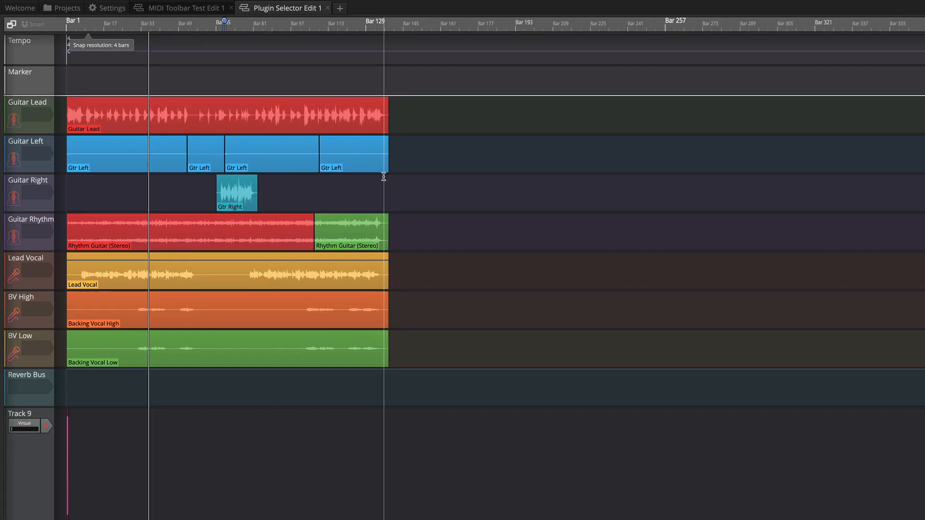
Step: In Plugin Selector Edit 1, try placing a copy of the last Gtr Left clip further along its track and undo it
{"action": "left_click", "coordinate": [343, 140]}
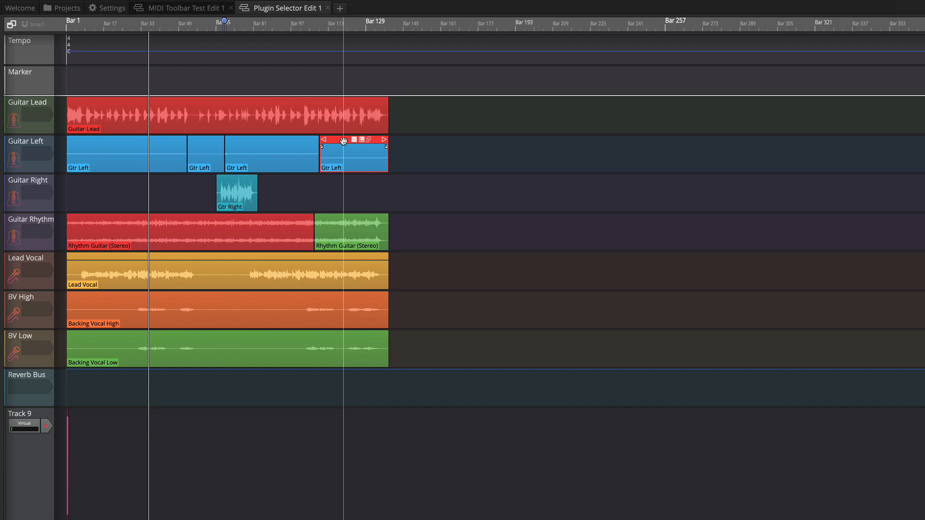
{"action": "left_click_drag", "start_coordinate": [343, 140], "coordinate": [448, 140]}
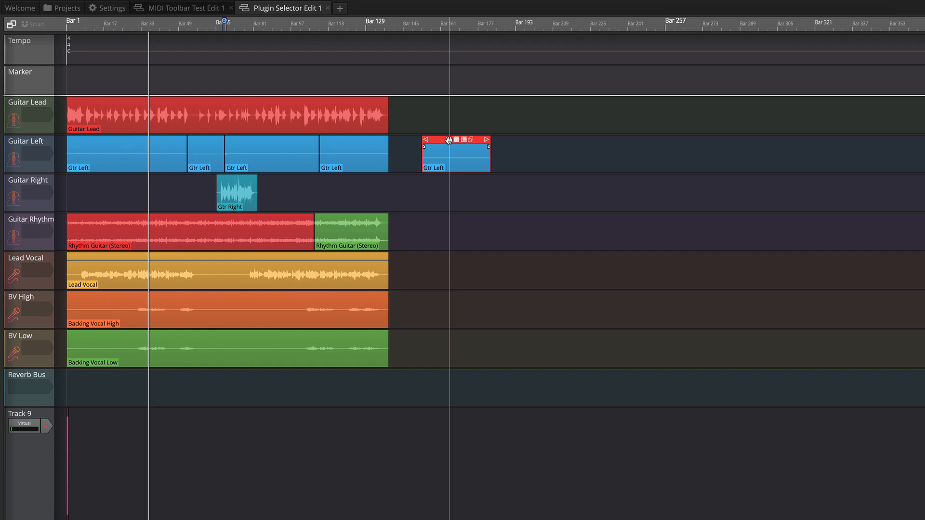
{"action": "left_click_drag", "start_coordinate": [448, 139], "coordinate": [569, 140]}
{"action": "key", "text": "ctrl+z"}
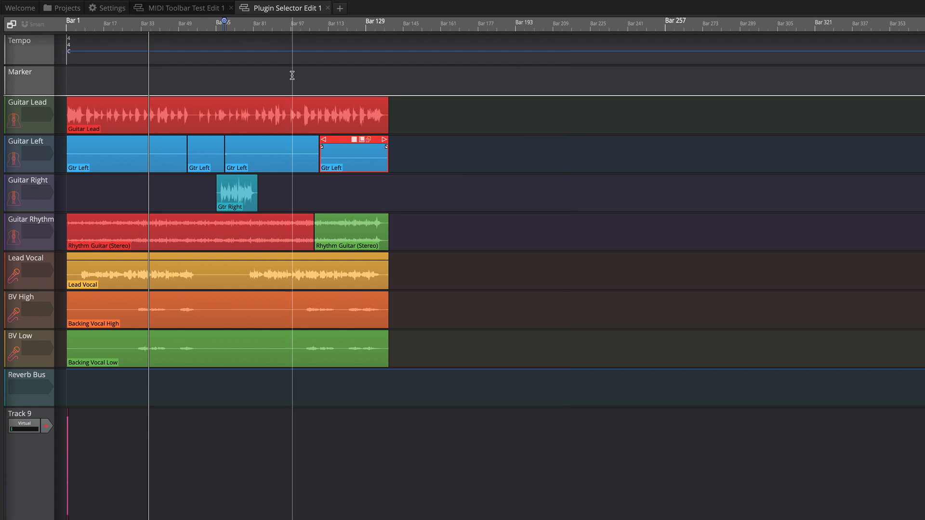
Step: Rename all tracks from Guitar Lead through BV Low to "New" in one operation
{"action": "left_click", "coordinate": [35, 105]}
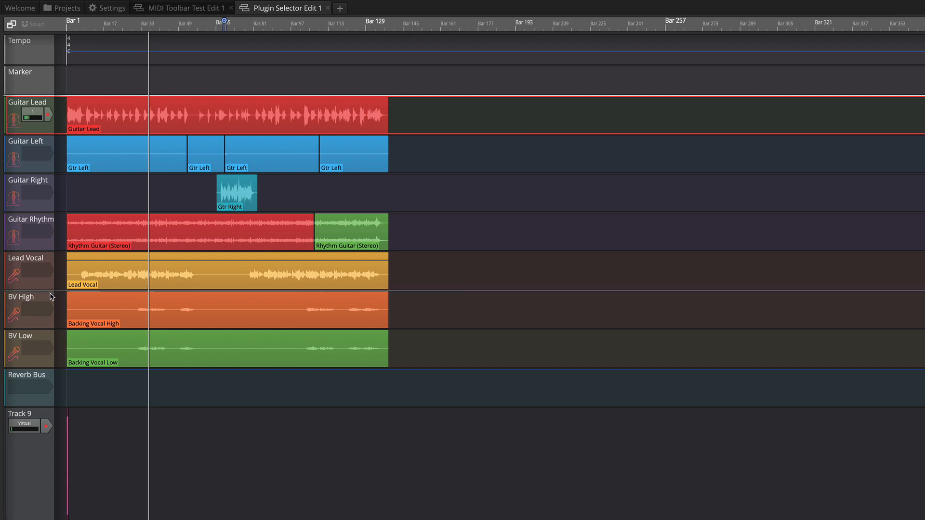
{"action": "left_click", "coordinate": [35, 339], "text": "shift"}
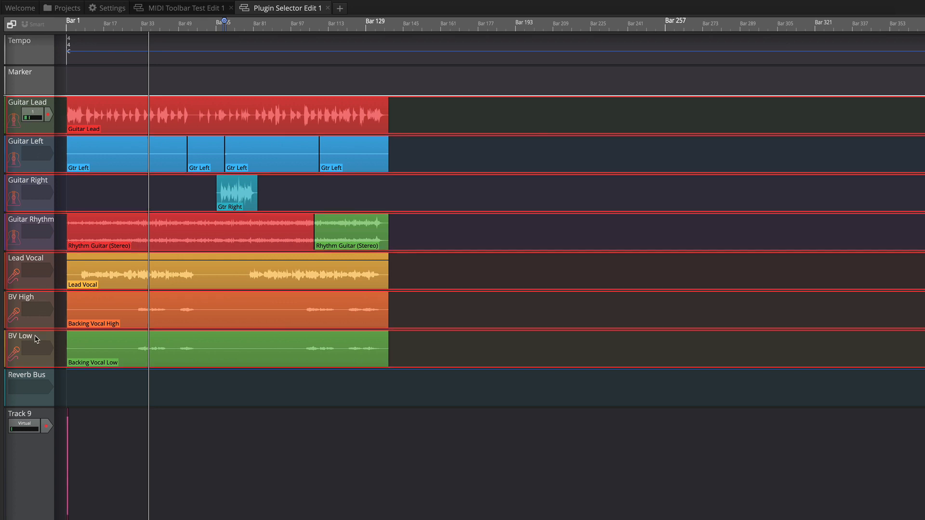
{"action": "right_click", "coordinate": [29, 127]}
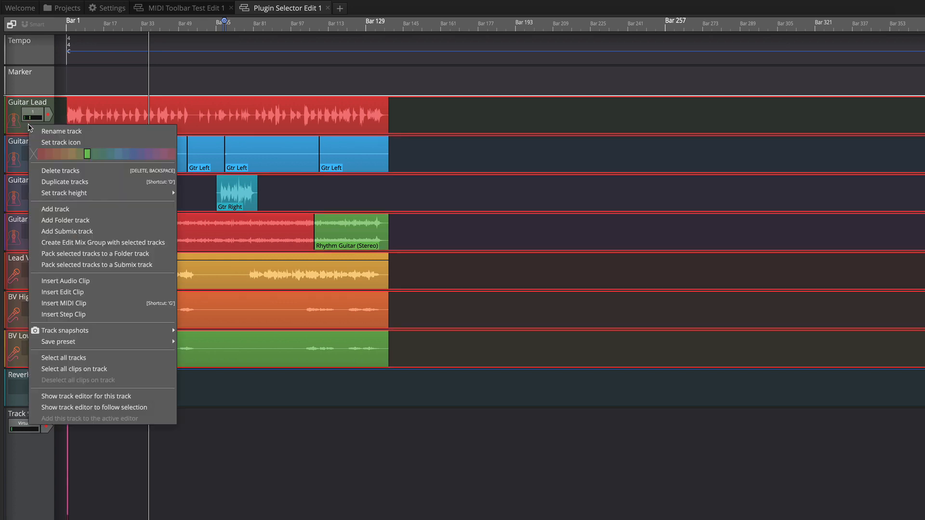
{"action": "left_click", "coordinate": [56, 129]}
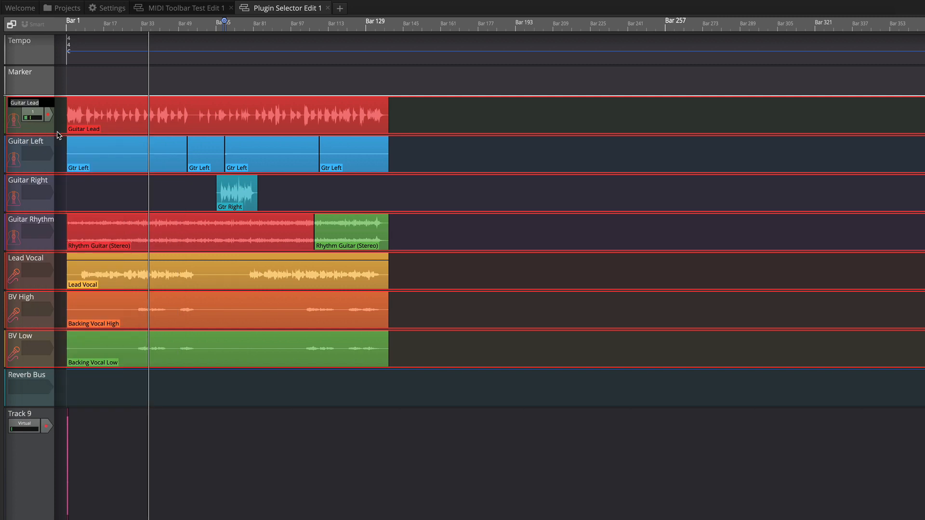
{"action": "key", "text": "BackSpace"}
{"action": "type", "text": "New"}
{"action": "key", "text": "Return"}
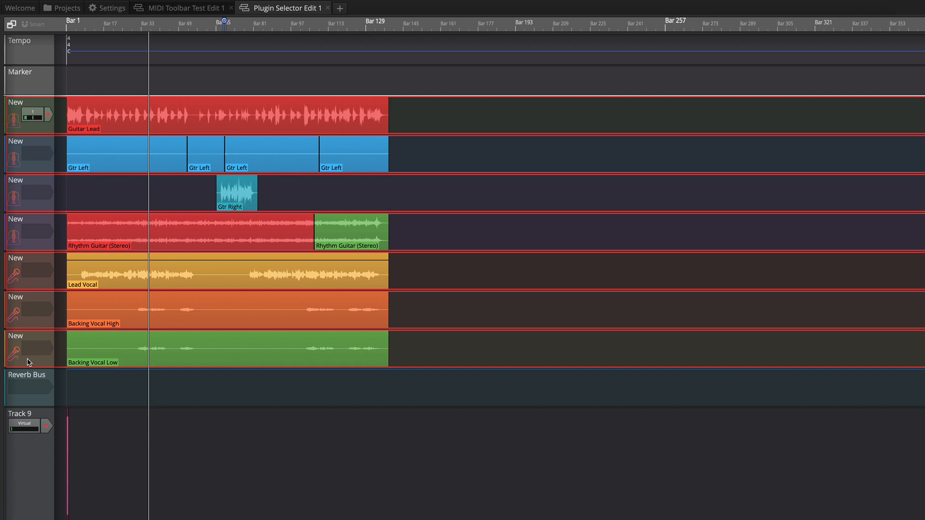
Step: Move the last Gtr Left clip along its track so it starts at about bar 163
{"action": "left_click_drag", "start_coordinate": [352, 139], "coordinate": [489, 135]}
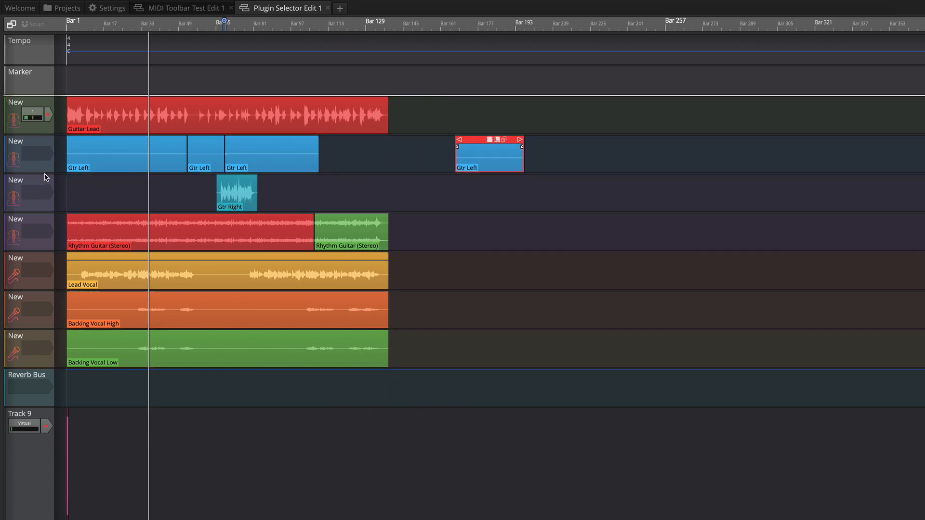
{"action": "key", "text": "z"}
{"action": "left_click_drag", "start_coordinate": [479, 139], "coordinate": [439, 139]}
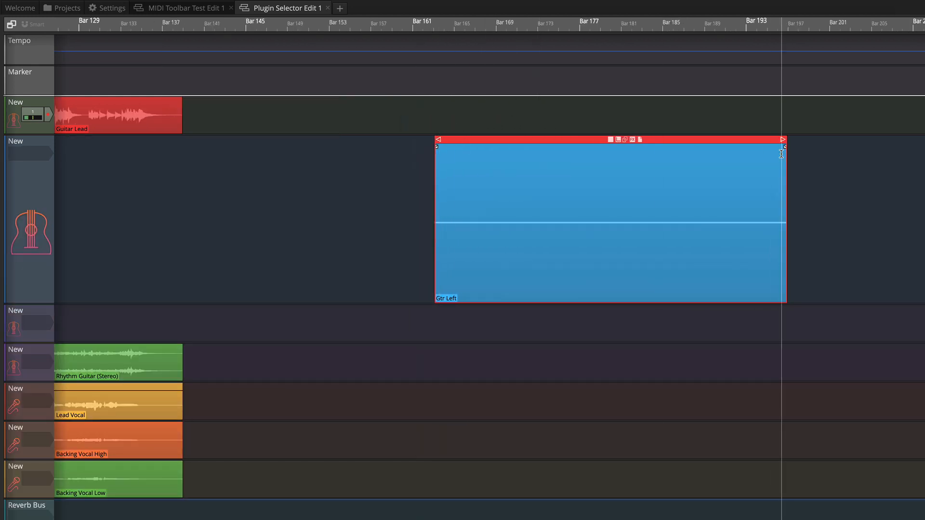
{"action": "left_click_drag", "start_coordinate": [784, 146], "coordinate": [817, 140]}
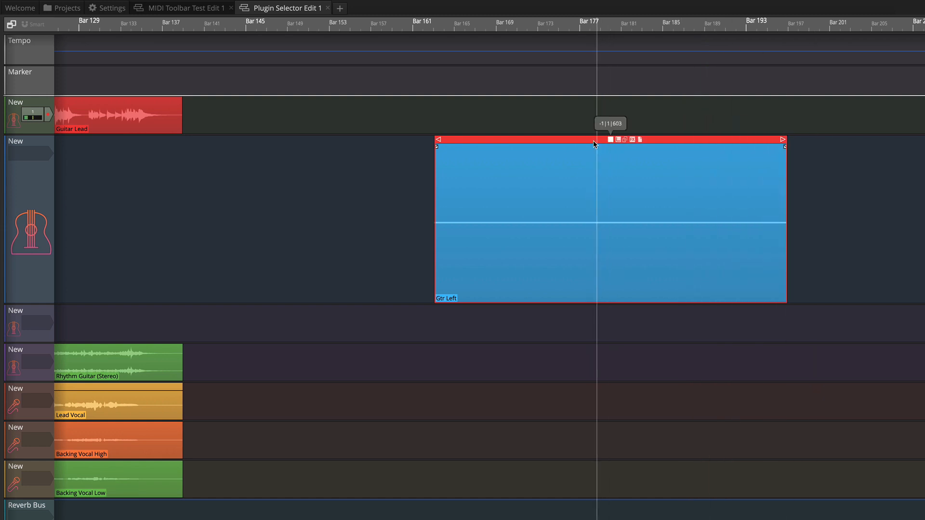
Step: Move the short Guitar Lead clip at the end of the first track onto the second track near bar 151 and colour it green
{"action": "scroll", "coordinate": [407, 98], "scroll_direction": "down", "scroll_amount": 2}
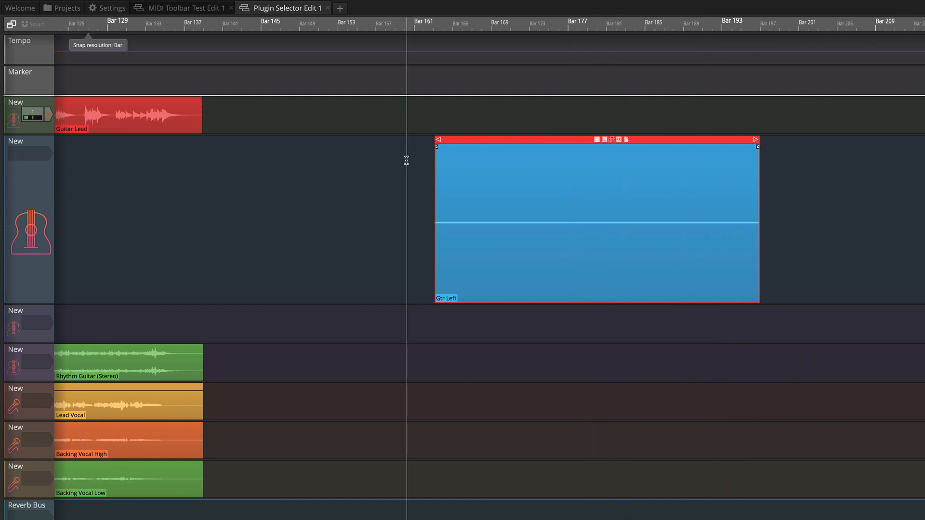
{"action": "left_click_drag", "start_coordinate": [177, 100], "coordinate": [364, 139]}
{"action": "scroll", "coordinate": [342, 180], "scroll_direction": "up", "scroll_amount": 3}
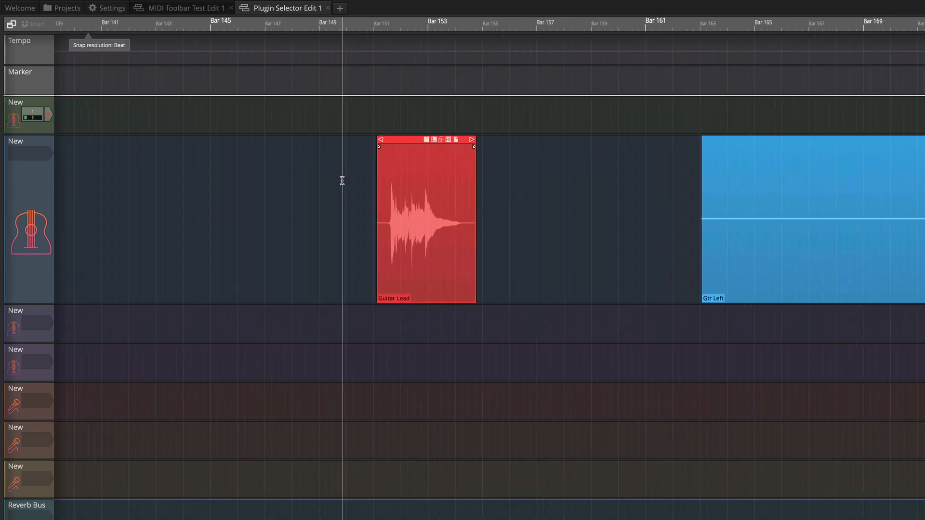
{"action": "right_click", "coordinate": [487, 139]}
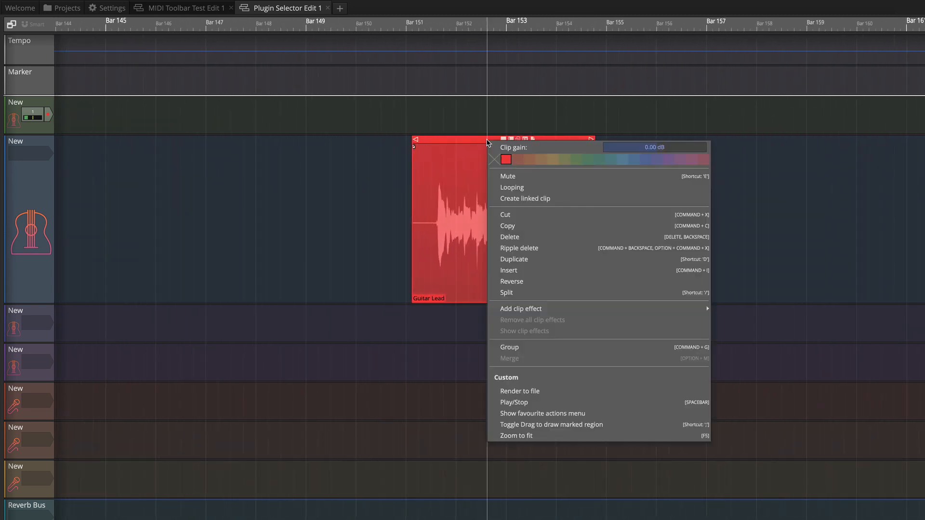
{"action": "left_click", "coordinate": [573, 160]}
{"action": "left_click", "coordinate": [298, 188]}
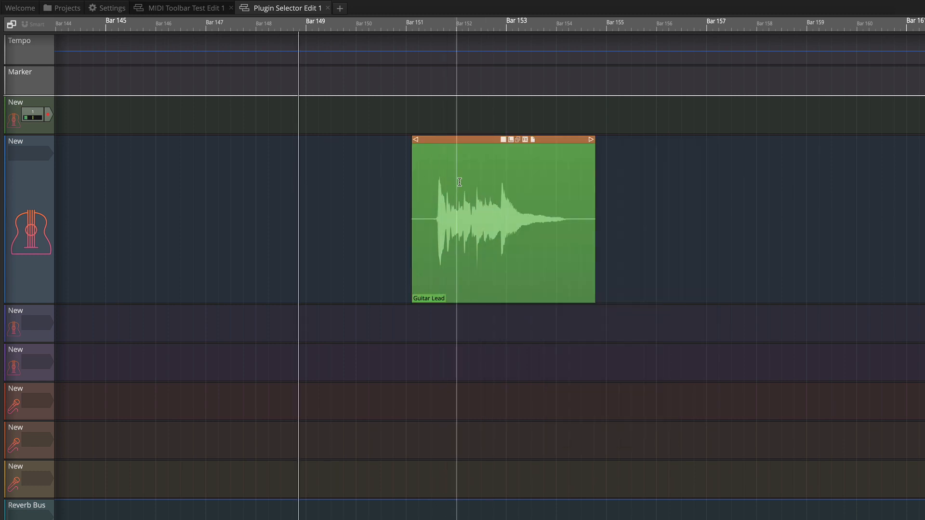
Step: Trim both ends of the green Guitar Lead clip close to its waveform and add a short fade-in and a longer fade-out
{"action": "mouse_move", "coordinate": [506, 141]}
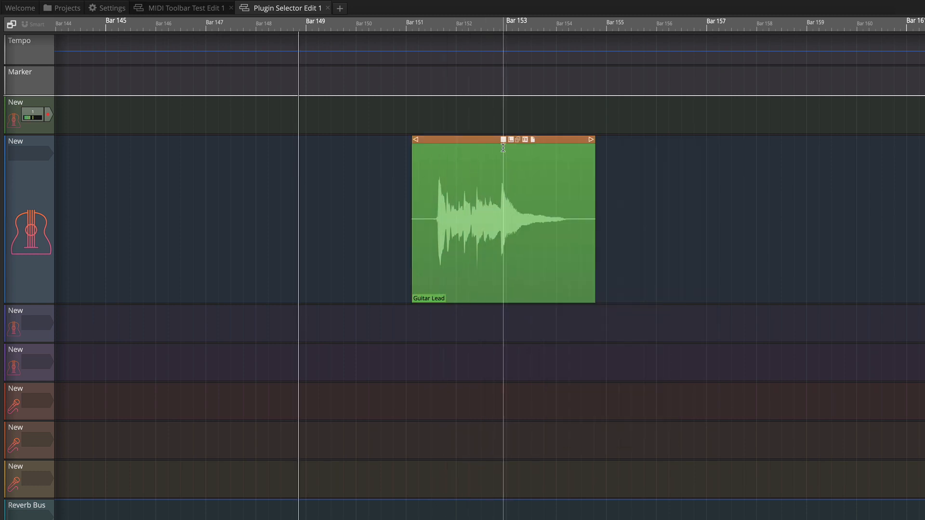
{"action": "scroll", "coordinate": [504, 139], "scroll_direction": "up", "scroll_amount": 2}
{"action": "left_click_drag", "start_coordinate": [507, 140], "coordinate": [487, 140]}
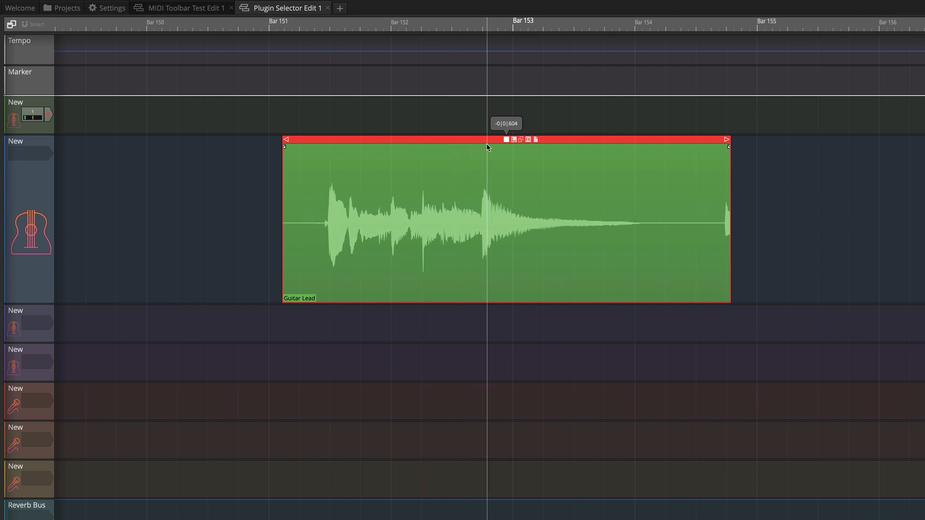
{"action": "left_click_drag", "start_coordinate": [288, 143], "coordinate": [322, 143]}
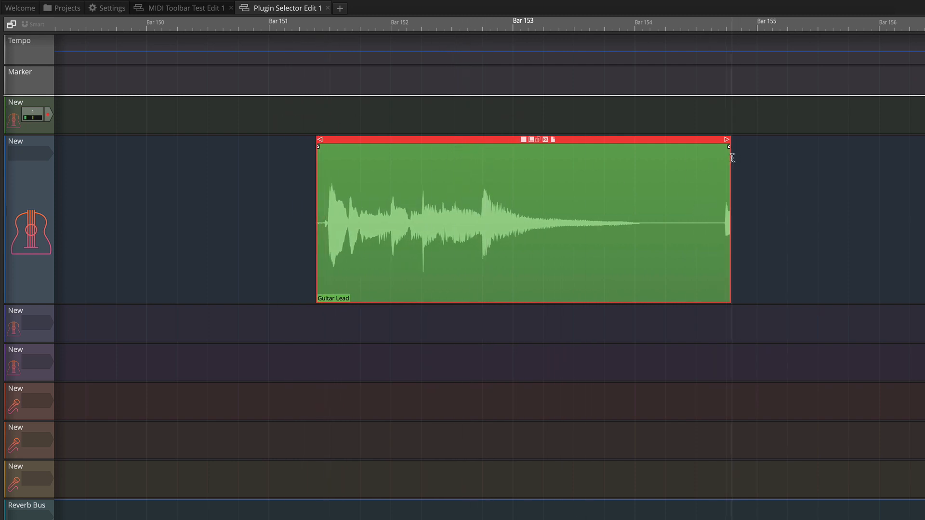
{"action": "left_click_drag", "start_coordinate": [727, 141], "coordinate": [667, 142]}
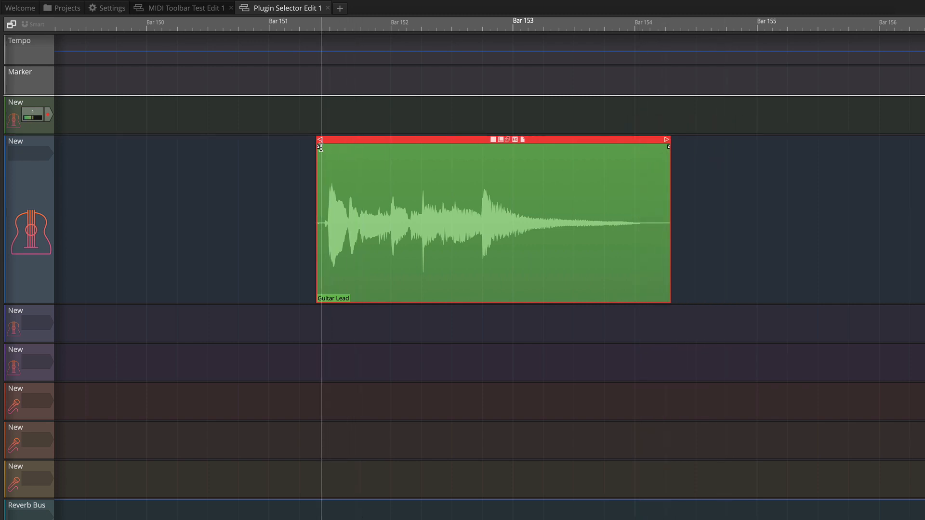
{"action": "left_click_drag", "start_coordinate": [318, 146], "coordinate": [330, 147]}
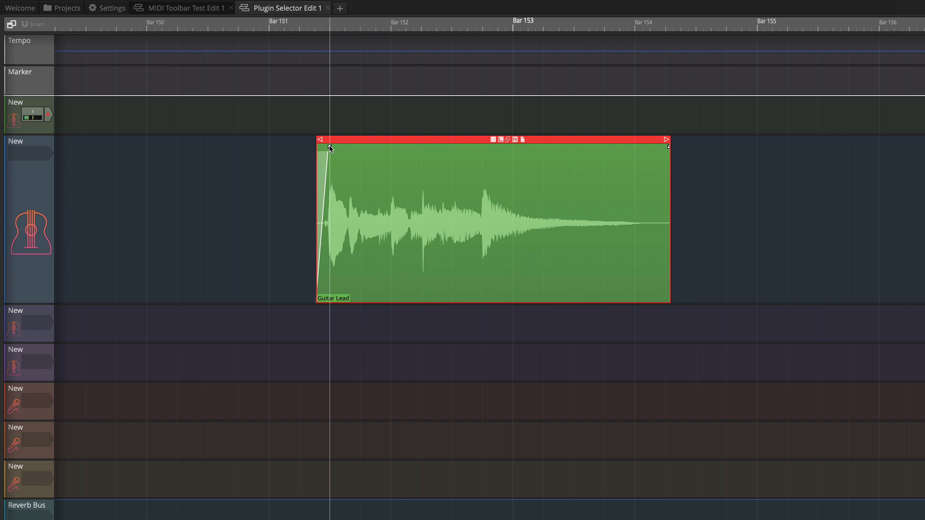
{"action": "left_click_drag", "start_coordinate": [668, 147], "coordinate": [615, 146]}
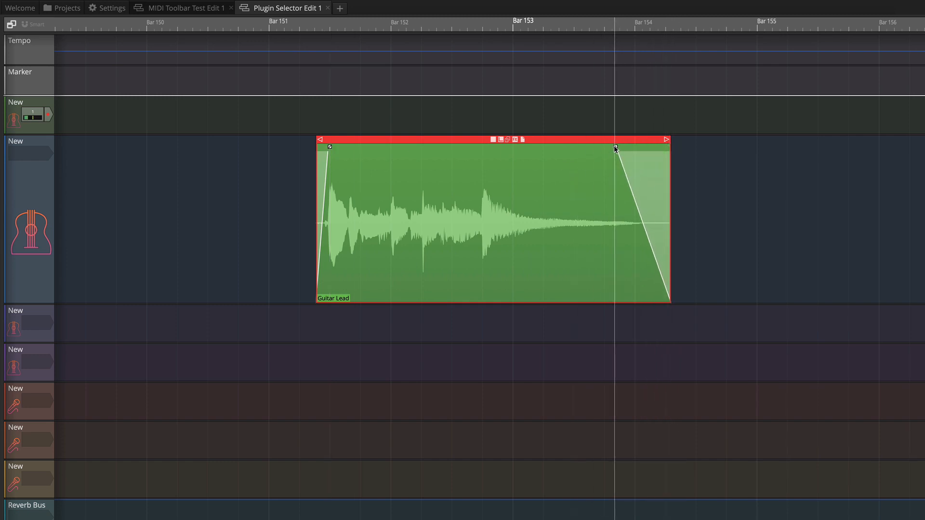
Step: Try the available curve shapes for the Guitar Lead clip's volume fade-out and set it to the convex curve
{"action": "right_click", "coordinate": [616, 147]}
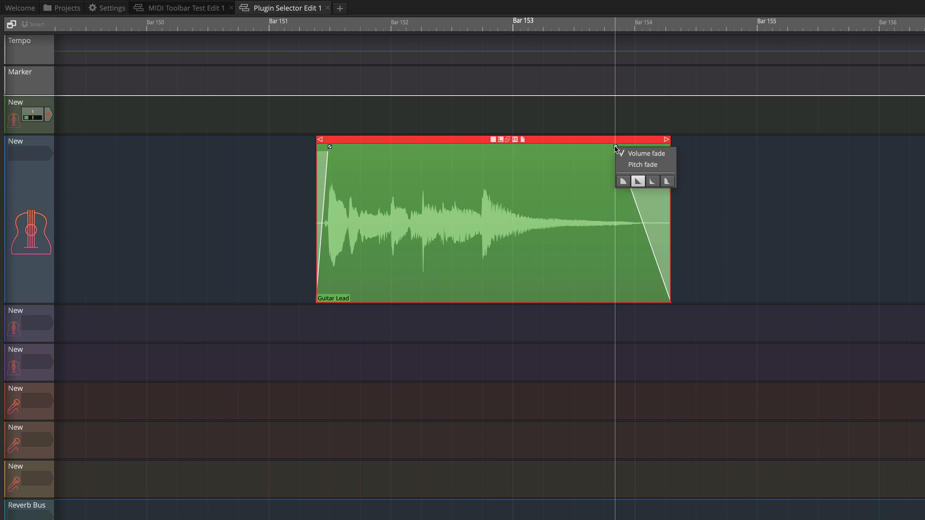
{"action": "left_click", "coordinate": [651, 186]}
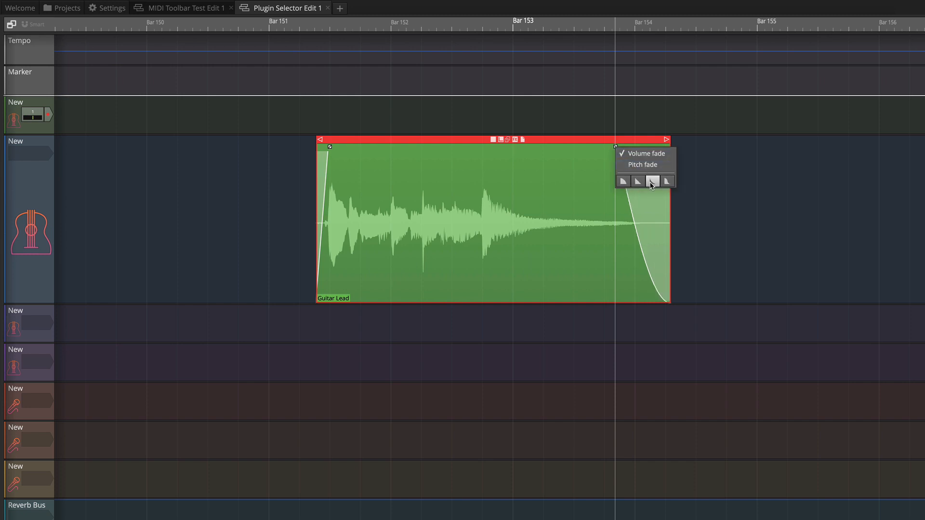
{"action": "left_click", "coordinate": [667, 181]}
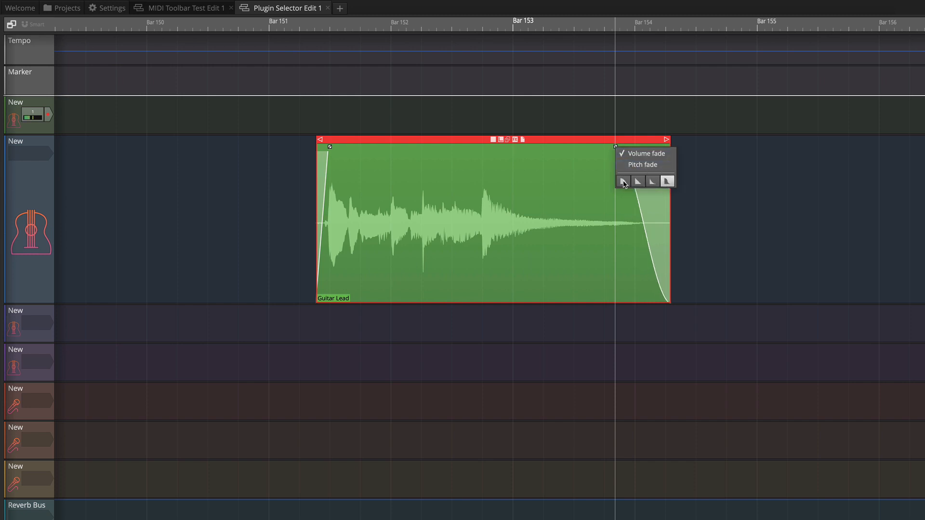
{"action": "left_click", "coordinate": [623, 181]}
{"action": "left_click", "coordinate": [637, 182]}
{"action": "left_click", "coordinate": [652, 182]}
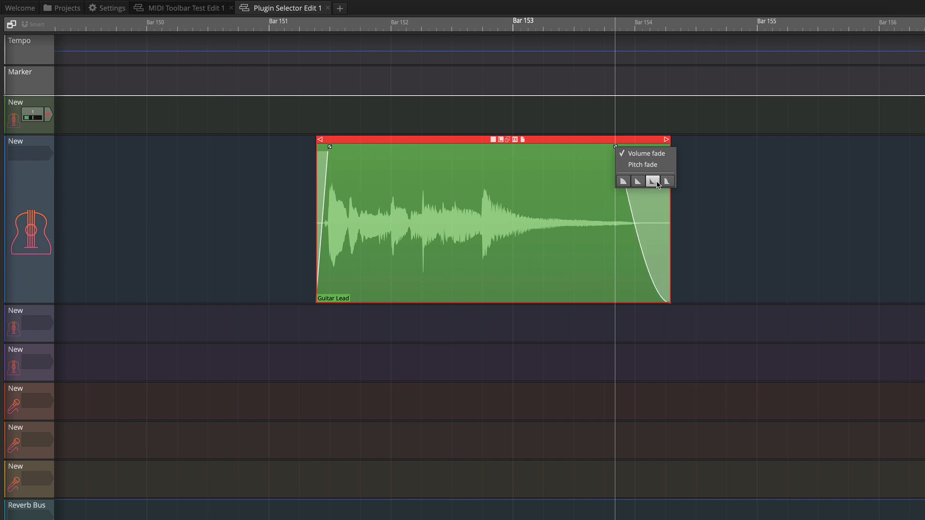
{"action": "left_click", "coordinate": [667, 182]}
{"action": "left_click", "coordinate": [623, 181]}
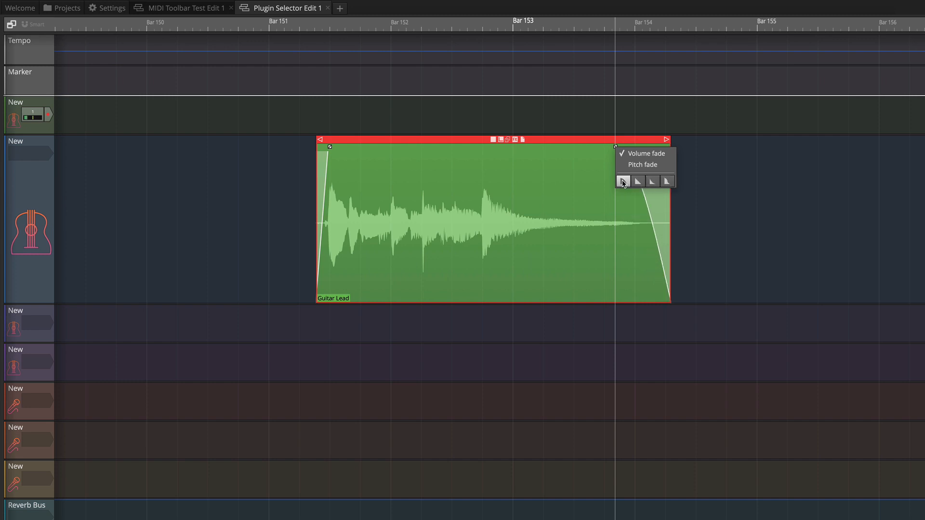
Step: Give the Guitar Lead clip's fade-out the S-shaped curve and switch both its fade-out and its fade-in to pitch fades
{"action": "left_click", "coordinate": [667, 183]}
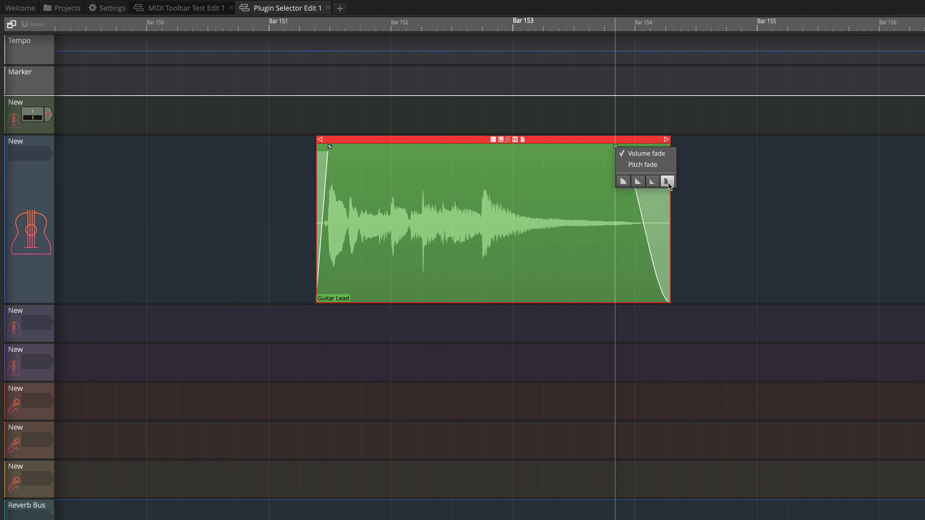
{"action": "left_click", "coordinate": [645, 165]}
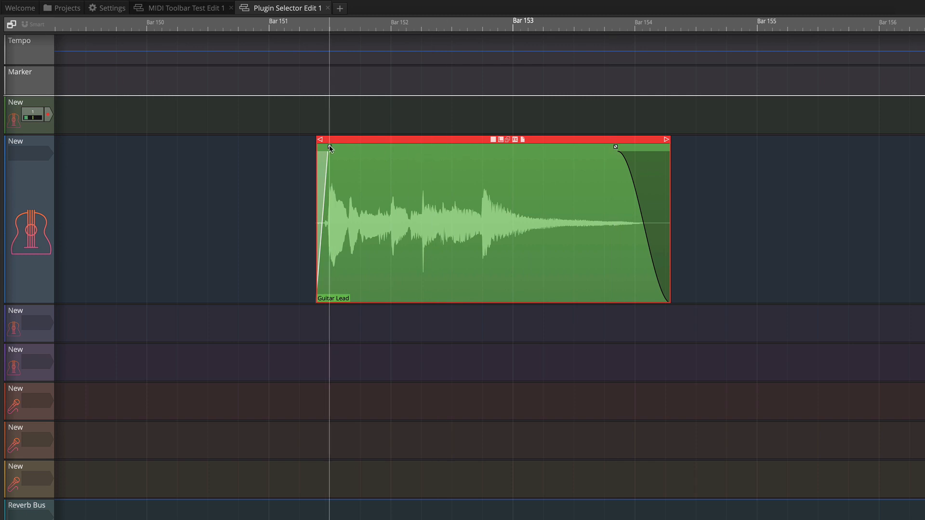
{"action": "mouse_move", "coordinate": [330, 148]}
{"action": "left_click", "coordinate": [347, 166]}
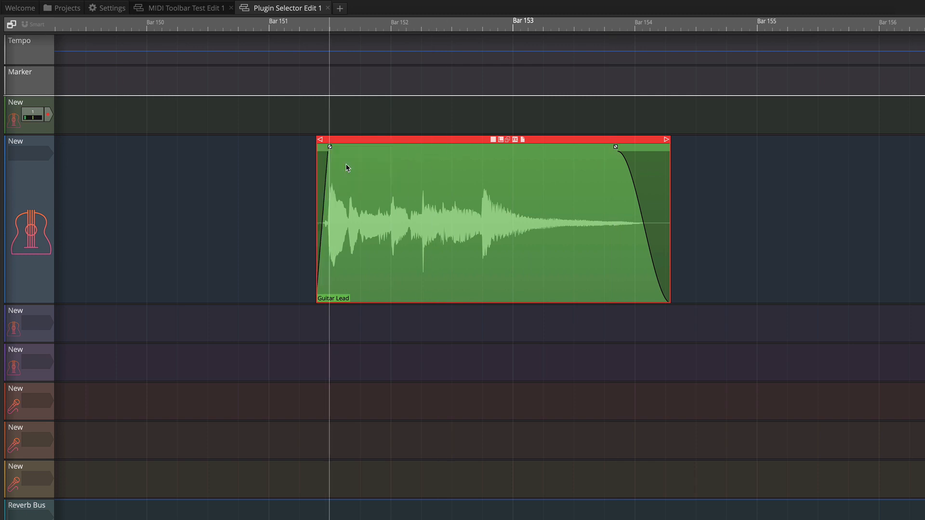
Step: Lengthen the Guitar Lead clip's pitch fade-in to just past bar 152 and audition the clip from just before its start
{"action": "left_click_drag", "start_coordinate": [329, 148], "coordinate": [412, 150]}
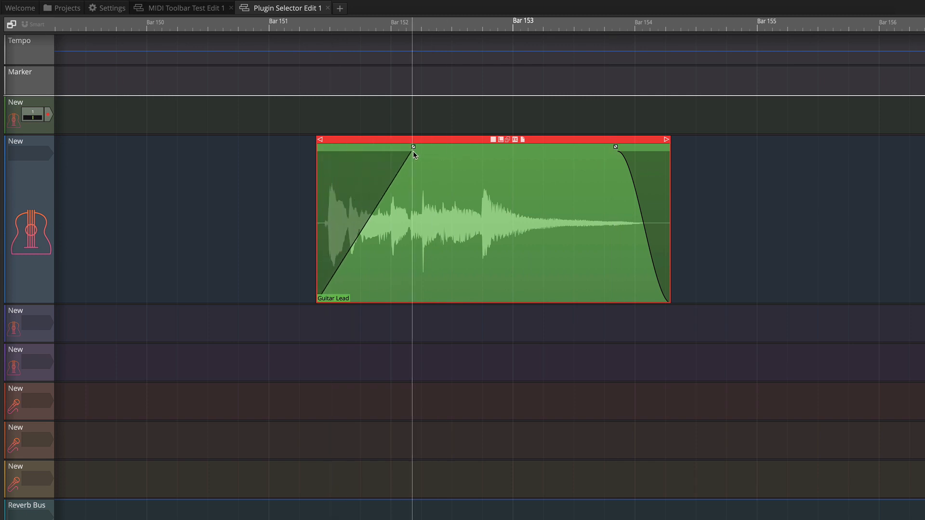
{"action": "left_click", "coordinate": [313, 183]}
{"action": "key", "text": "space"}
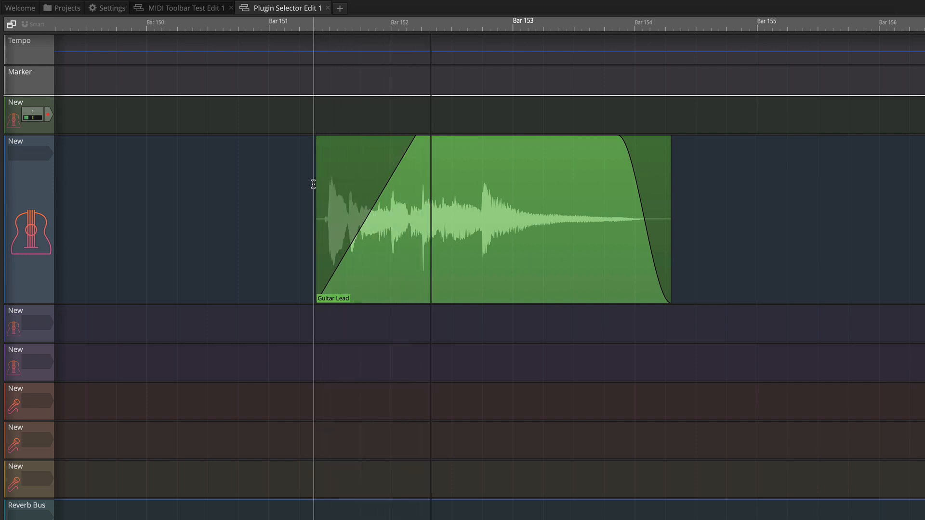
{"action": "key", "text": "space"}
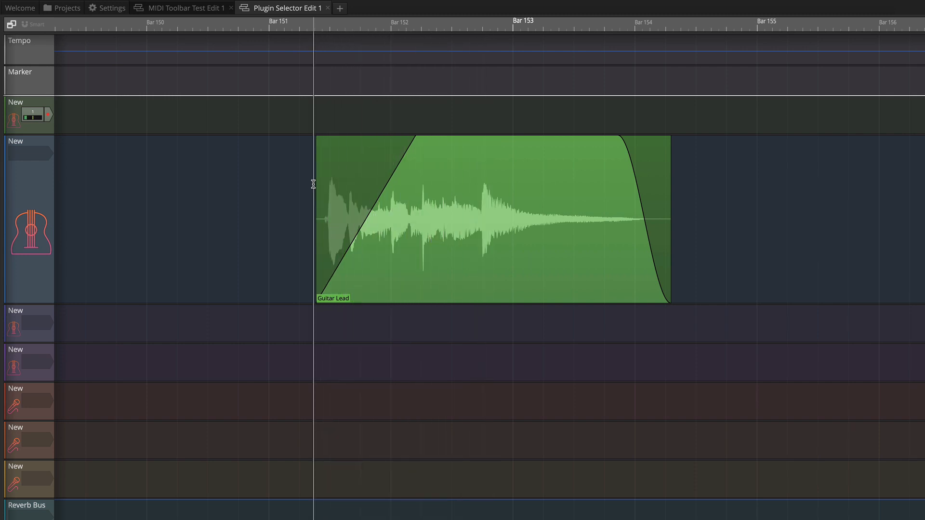
Step: Switch the clip's fade-in back to a volume fade, make it very short, and shorten the fade-out to start near bar 154
{"action": "left_click", "coordinate": [402, 154]}
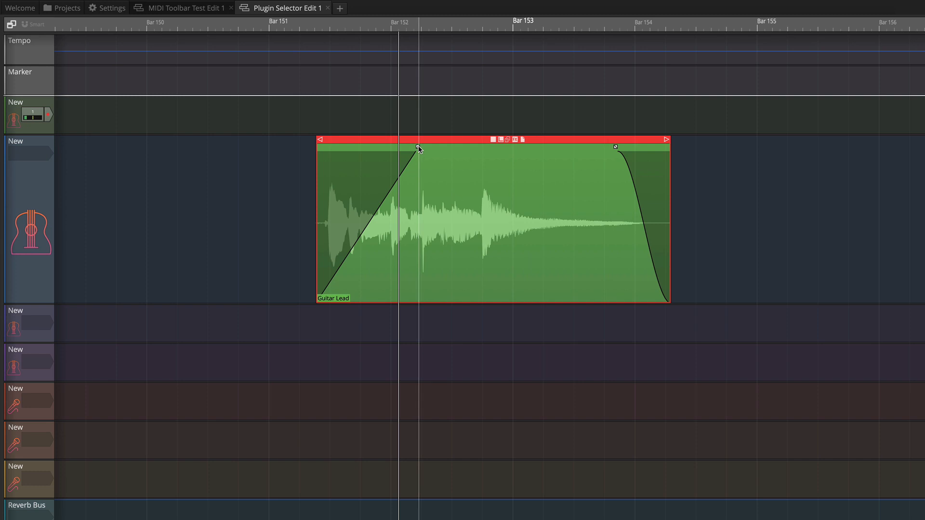
{"action": "right_click", "coordinate": [418, 148]}
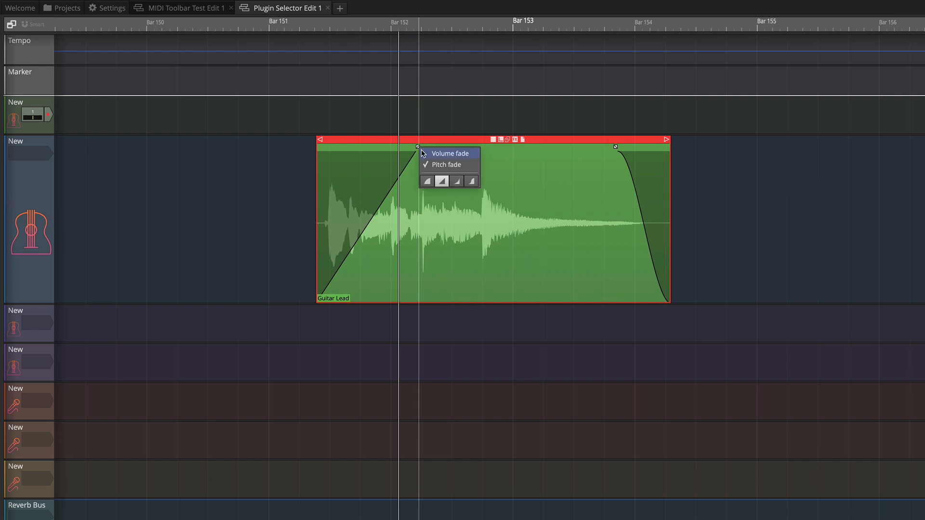
{"action": "left_click", "coordinate": [423, 153]}
{"action": "left_click_drag", "start_coordinate": [417, 147], "coordinate": [327, 149]}
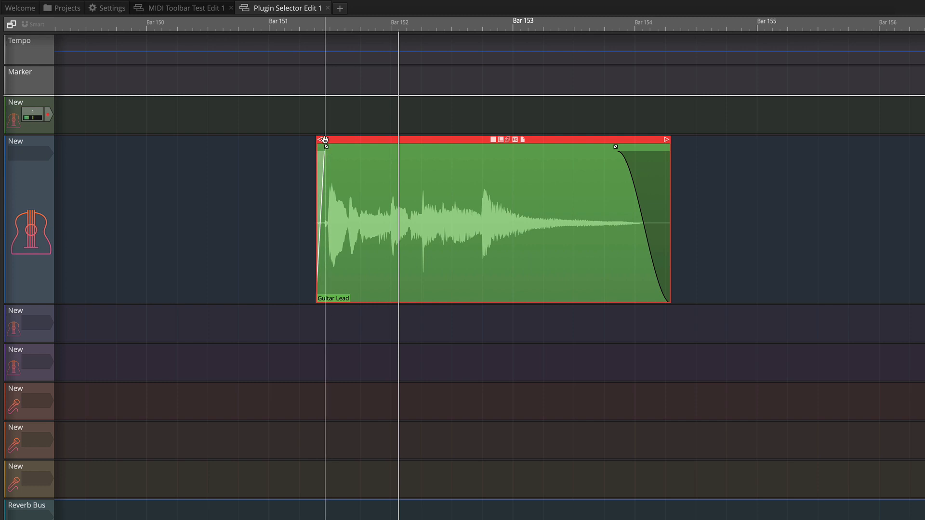
{"action": "left_click_drag", "start_coordinate": [618, 146], "coordinate": [642, 148]}
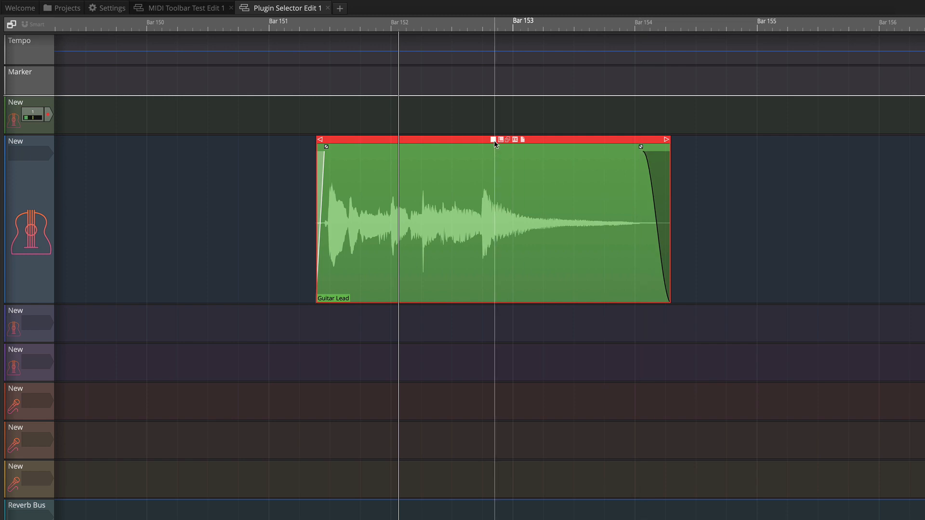
Step: Enable extra slip handles on clip headers in the appearance settings and return to the Plugin Selector edit
{"action": "mouse_move", "coordinate": [493, 139]}
{"action": "left_mouse_down"}
{"action": "mouse_move", "coordinate": [509, 141]}
{"action": "mouse_move", "coordinate": [490, 139]}
{"action": "left_mouse_up"}
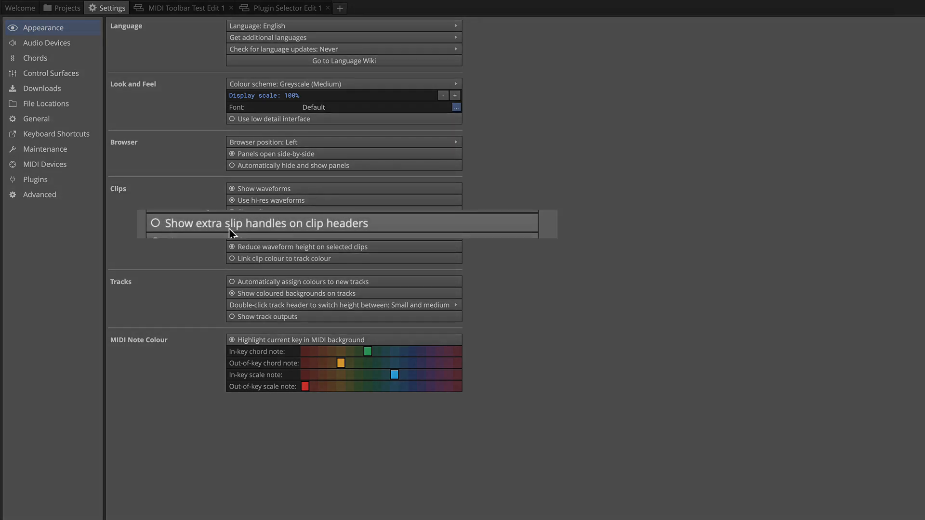
{"action": "left_click", "coordinate": [258, 224]}
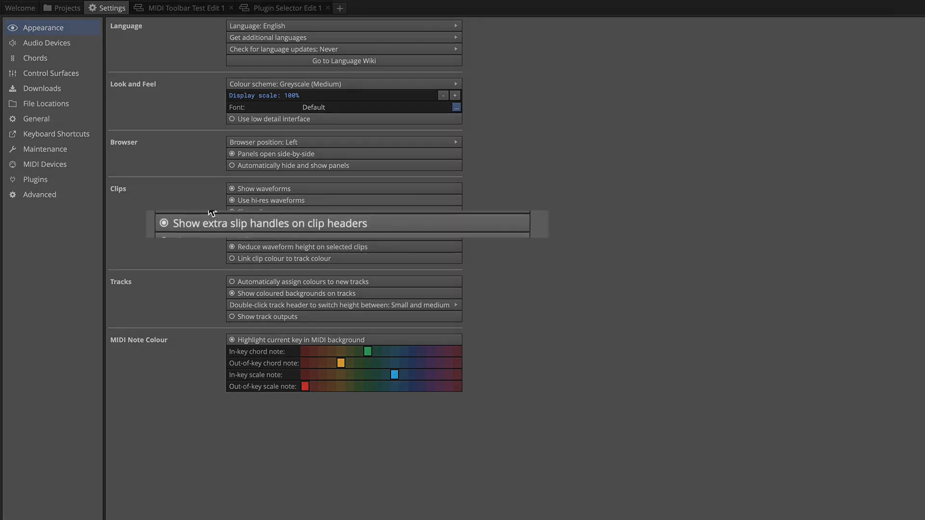
{"action": "left_click", "coordinate": [313, 8]}
Step: Slide the Guitar Lead clip's start later together with its audio, and shift the clip's boundaries earlier while keeping the audio in place
{"action": "scroll", "coordinate": [373, 174], "scroll_direction": "up", "scroll_amount": 5}
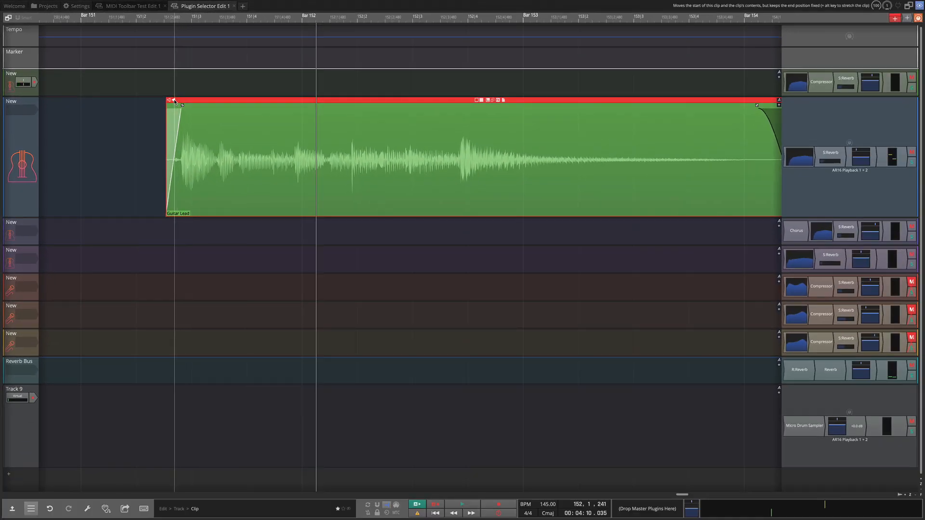
{"action": "mouse_move", "coordinate": [176, 102]}
{"action": "left_mouse_down"}
{"action": "mouse_move", "coordinate": [232, 101]}
{"action": "mouse_move", "coordinate": [184, 101]}
{"action": "left_mouse_up"}
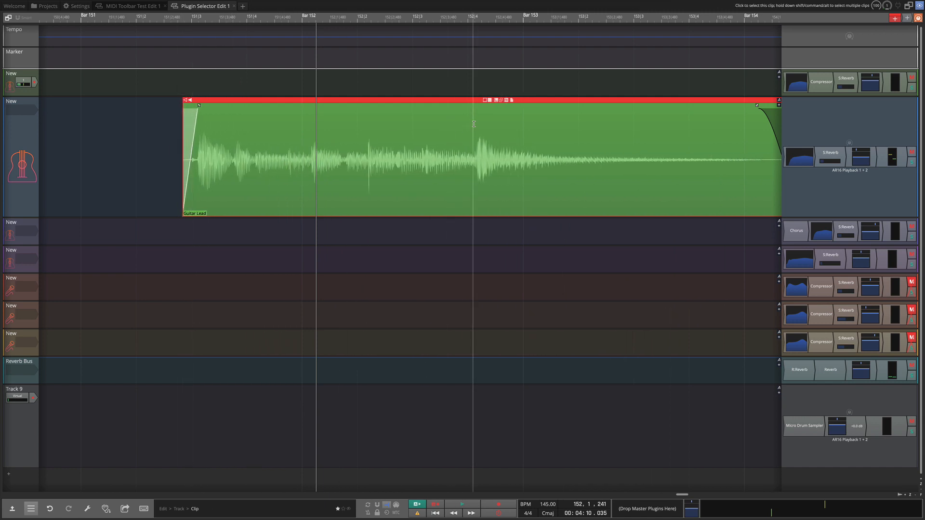
{"action": "left_click_drag", "start_coordinate": [486, 104], "coordinate": [454, 122]}
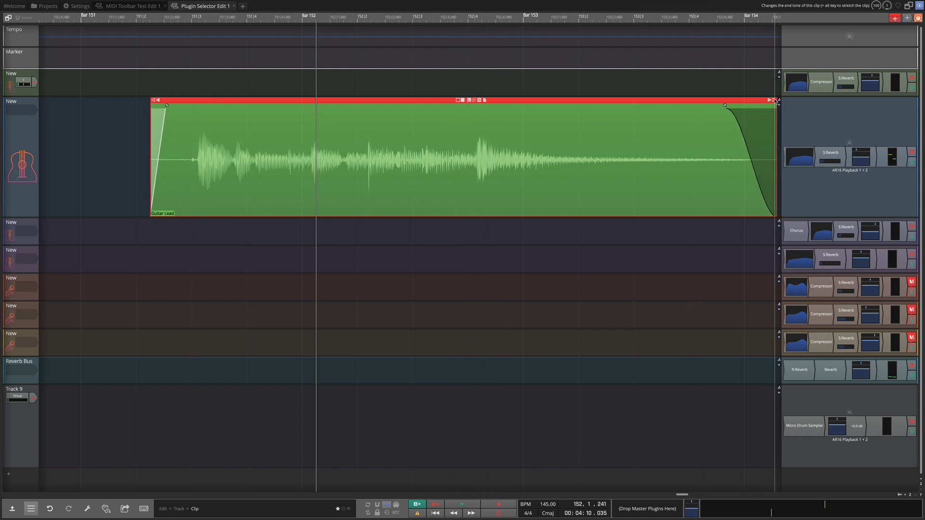
Step: Pull the Guitar Lead clip's end in to shortly after bar 153 and slip the audio inside the clip slightly earlier
{"action": "left_click_drag", "start_coordinate": [773, 101], "coordinate": [581, 102]}
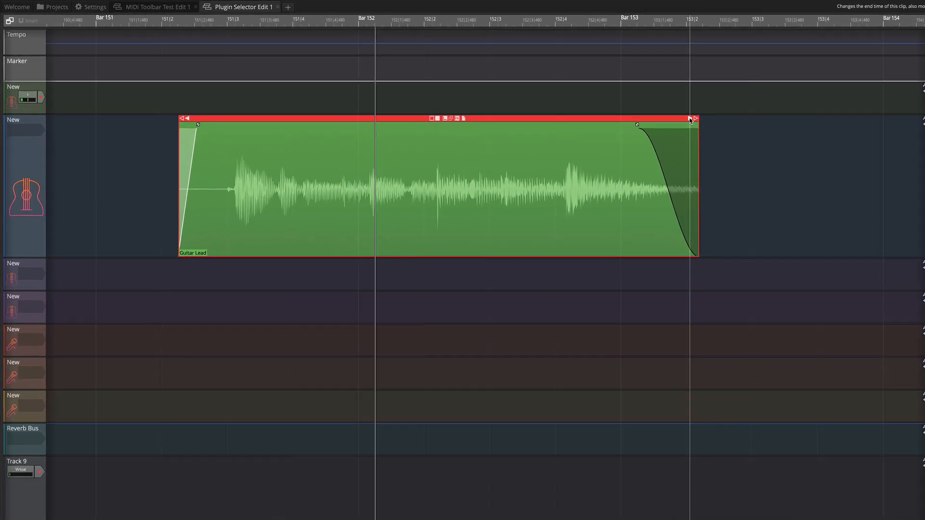
{"action": "left_click_drag", "start_coordinate": [689, 120], "coordinate": [651, 131]}
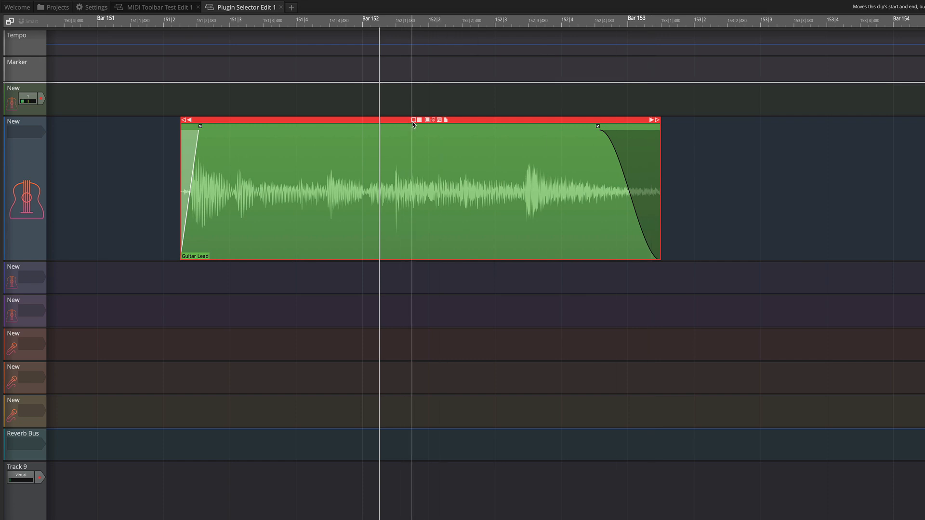
{"action": "mouse_move", "coordinate": [415, 122]}
{"action": "left_mouse_down"}
{"action": "mouse_move", "coordinate": [431, 121]}
{"action": "mouse_move", "coordinate": [399, 122]}
{"action": "mouse_move", "coordinate": [413, 123]}
{"action": "left_mouse_up"}
{"action": "mouse_move", "coordinate": [417, 121]}
{"action": "left_mouse_down"}
{"action": "mouse_move", "coordinate": [434, 124]}
{"action": "mouse_move", "coordinate": [404, 124]}
{"action": "mouse_move", "coordinate": [433, 123]}
{"action": "mouse_move", "coordinate": [418, 122]}
{"action": "left_mouse_up"}
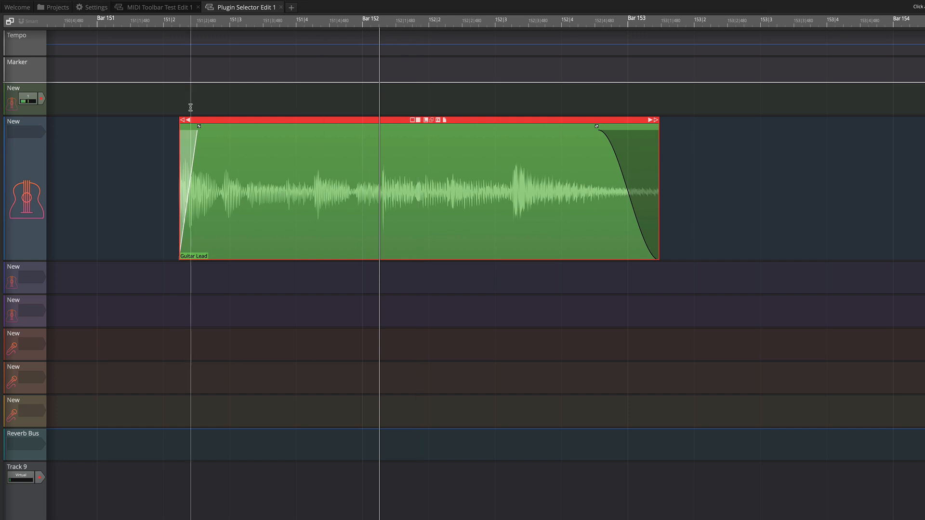
Step: Turn off the extra slip handles on clip headers in the appearance settings and go back to the Plugin Selector edit
{"action": "left_click", "coordinate": [93, 7]}
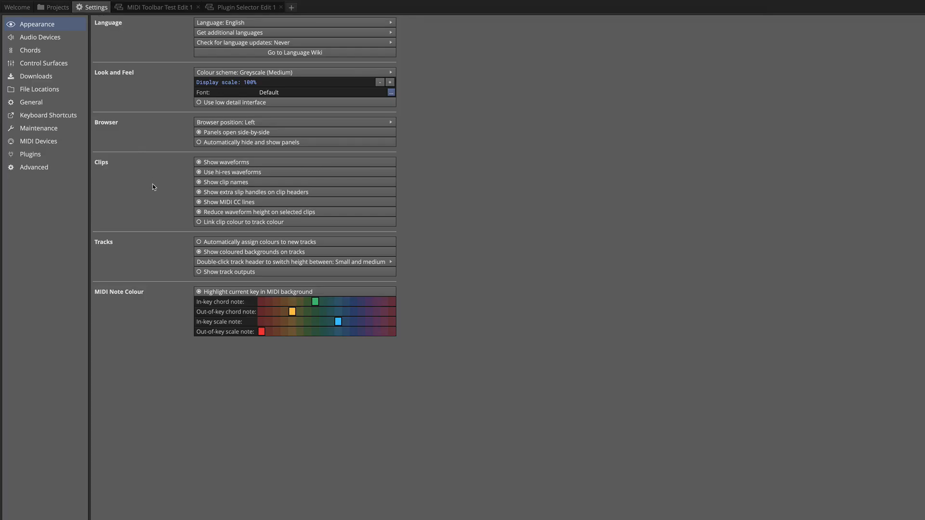
{"action": "left_click", "coordinate": [204, 193]}
{"action": "left_click", "coordinate": [257, 7]}
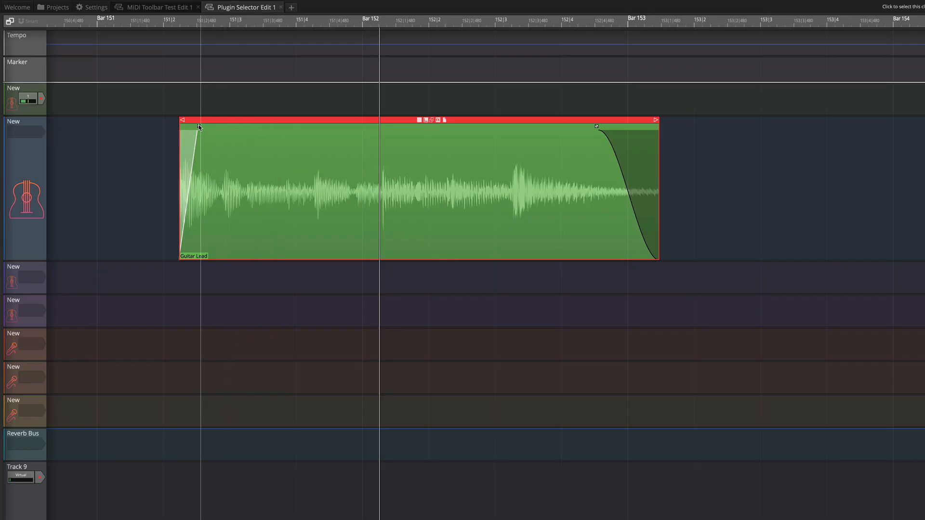
Step: Trim the Guitar Lead clip's start to between beats 3 and 4 of bar 151 and give it a volume fade-in about one beat long
{"action": "left_click_drag", "start_coordinate": [184, 123], "coordinate": [345, 128]}
{"action": "right_click", "coordinate": [345, 127]}
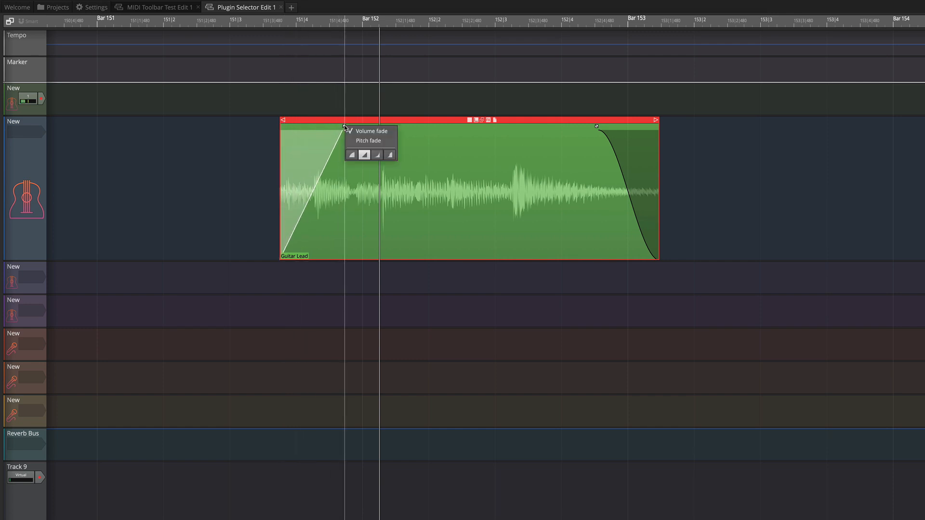
{"action": "left_click", "coordinate": [348, 103]}
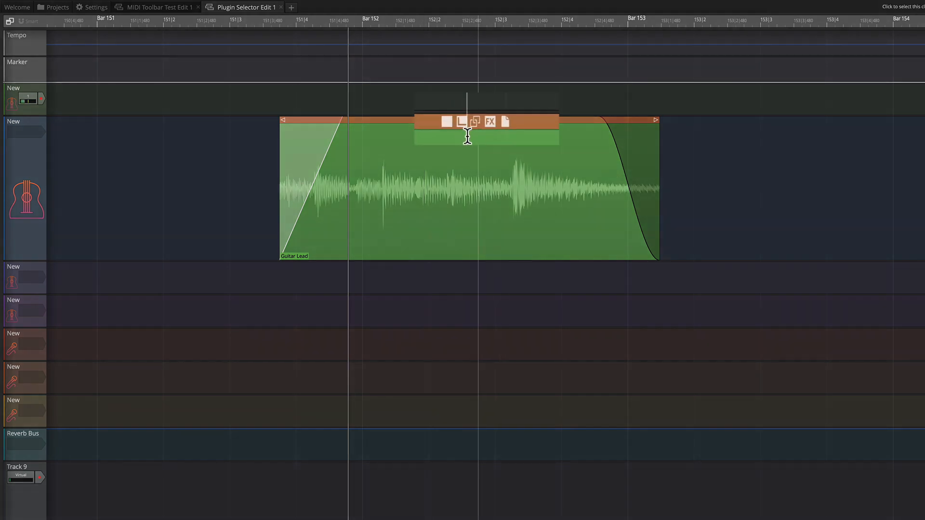
Step: Add a Volume clip effect to the Guitar Lead clip and lower its volume line slightly
{"action": "left_click", "coordinate": [458, 121]}
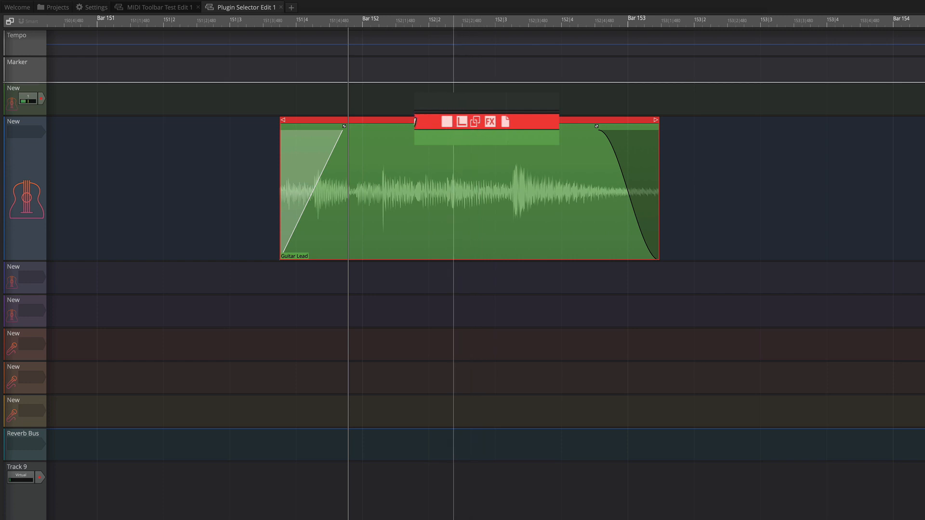
{"action": "right_click", "coordinate": [453, 121]}
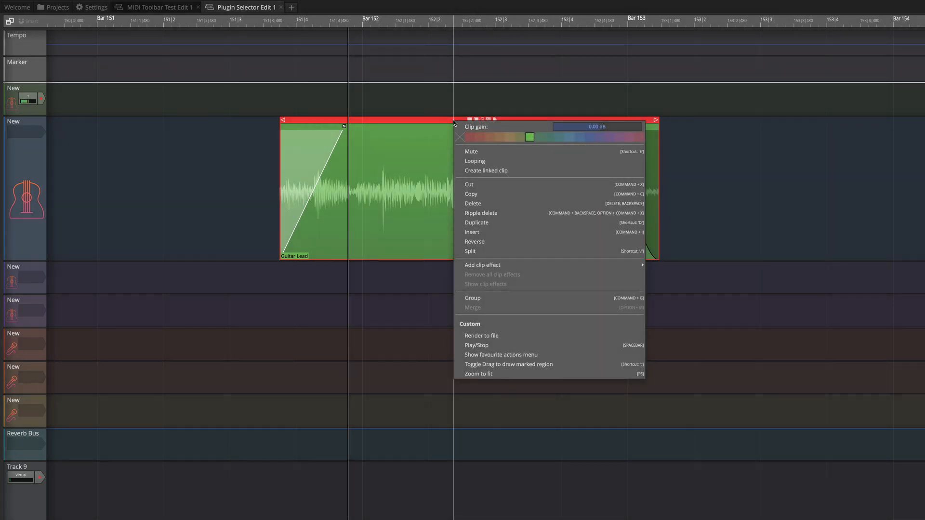
{"action": "left_click", "coordinate": [437, 95]}
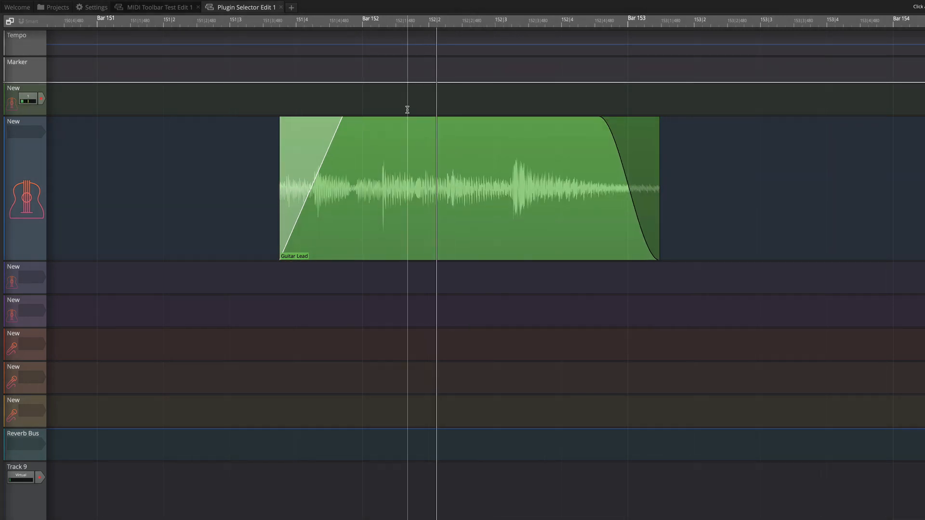
{"action": "scroll", "coordinate": [407, 110], "scroll_direction": "down", "scroll_amount": 6}
{"action": "scroll", "coordinate": [407, 110], "scroll_direction": "down", "scroll_amount": 2}
{"action": "left_click", "coordinate": [400, 127]}
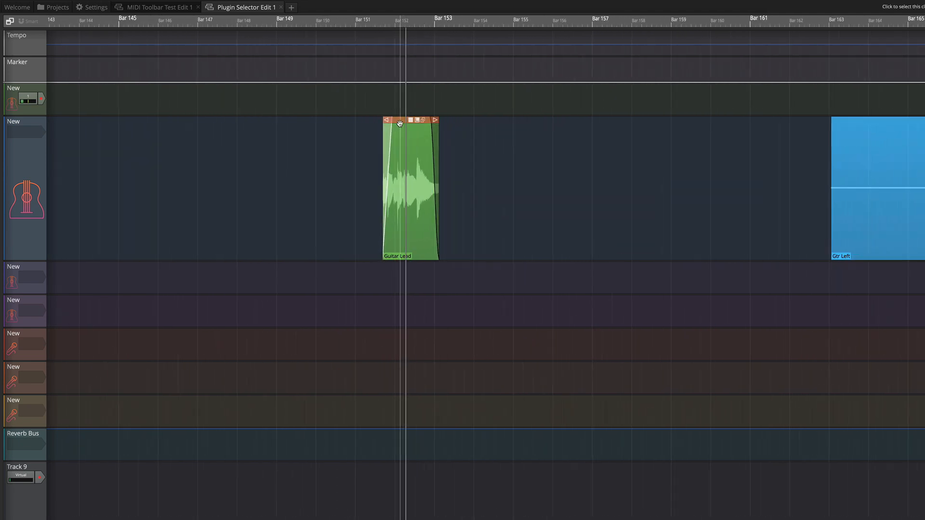
{"action": "right_click", "coordinate": [400, 127]}
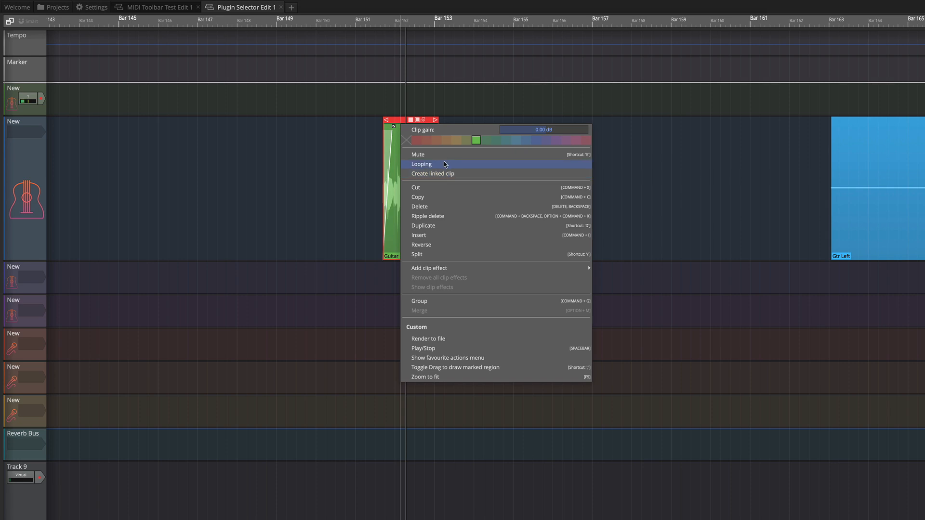
{"action": "mouse_move", "coordinate": [463, 272]}
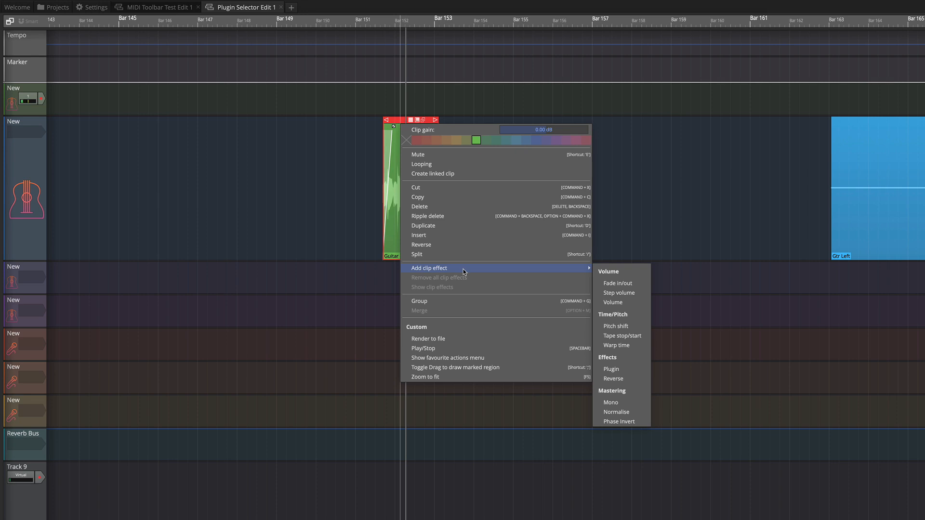
{"action": "left_click", "coordinate": [623, 302]}
{"action": "scroll", "coordinate": [405, 181], "scroll_direction": "up", "scroll_amount": 6}
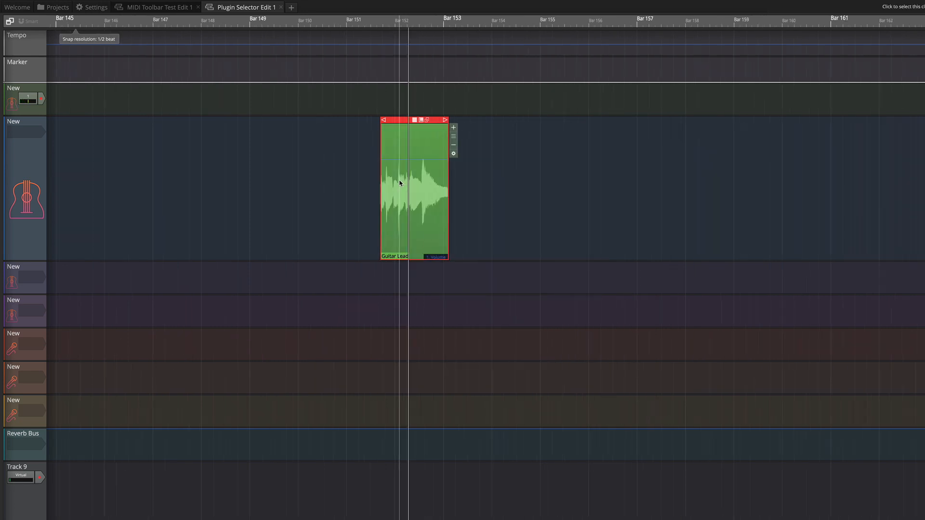
{"action": "mouse_move", "coordinate": [439, 158]}
{"action": "left_mouse_down"}
{"action": "mouse_move", "coordinate": [441, 189]}
{"action": "mouse_move", "coordinate": [441, 164]}
{"action": "left_mouse_up"}
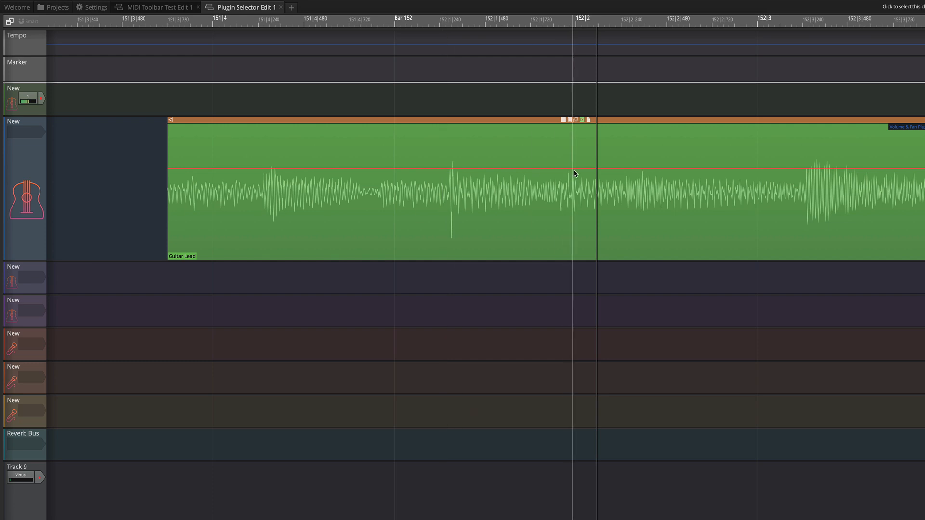
Step: Review the clip effect options and the effects that can be added to the Guitar Lead clip
{"action": "left_click", "coordinate": [582, 120]}
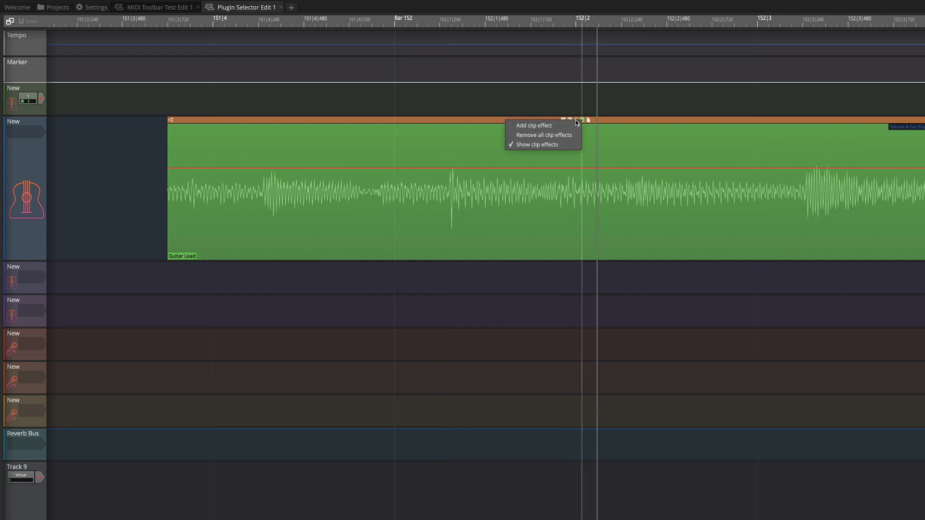
{"action": "mouse_move", "coordinate": [569, 126]}
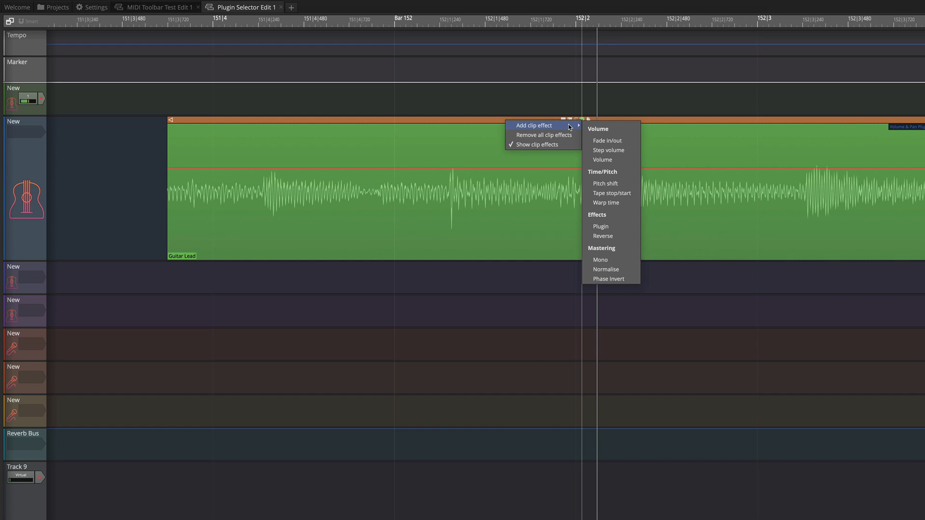
{"action": "left_click", "coordinate": [442, 120]}
{"action": "scroll", "coordinate": [441, 120], "scroll_direction": "down", "scroll_amount": 10}
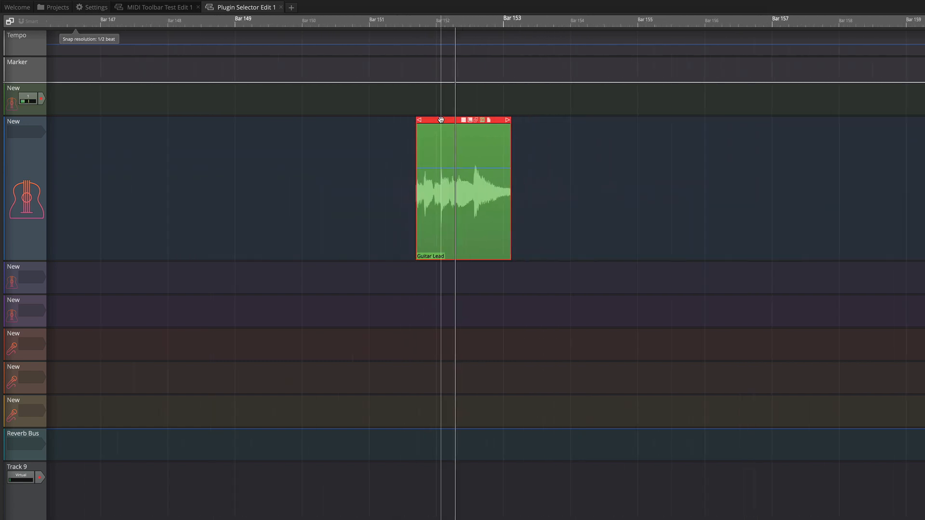
{"action": "scroll", "coordinate": [441, 120], "scroll_direction": "down", "scroll_amount": 5}
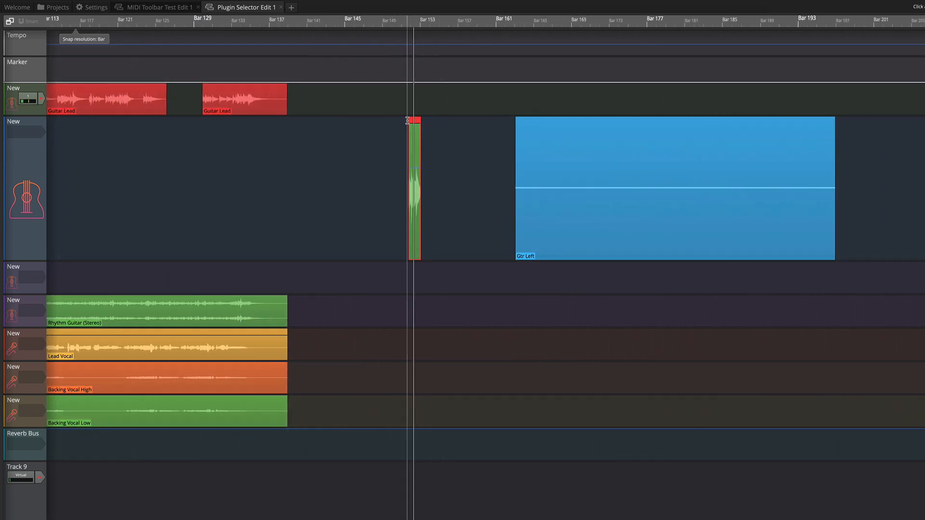
{"action": "right_click", "coordinate": [417, 121]}
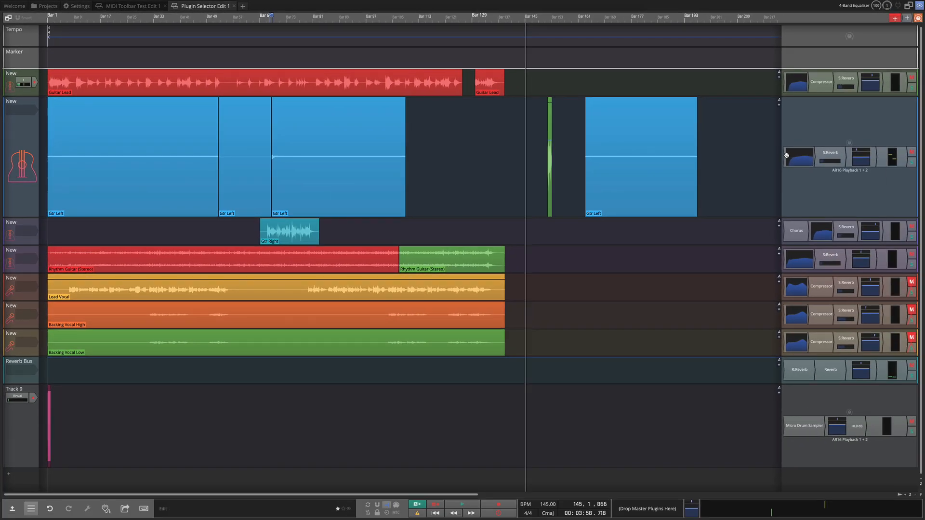
Step: Browse the Favourites plugin folders available for insertion before the Gtr Left track's 4-Band Equaliser, including the Waves folder
{"action": "right_click", "coordinate": [786, 155]}
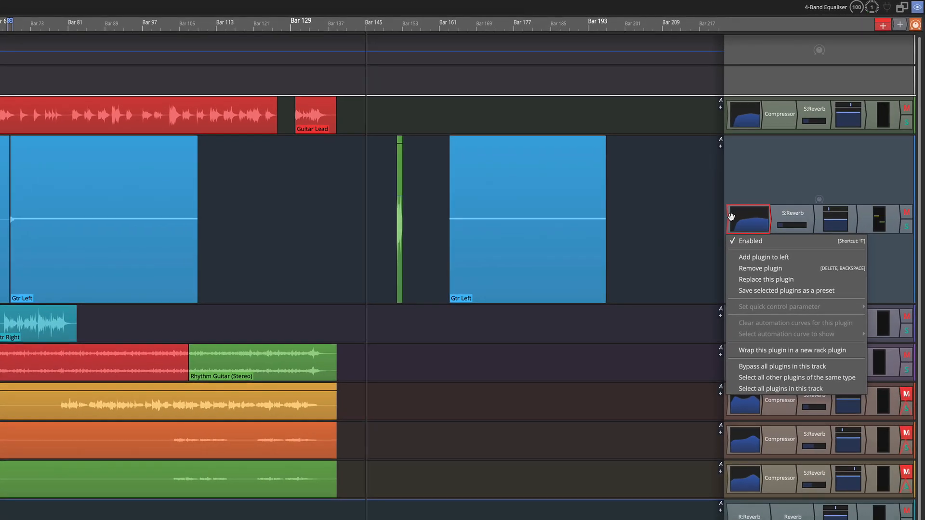
{"action": "left_click", "coordinate": [747, 258]}
{"action": "mouse_move", "coordinate": [686, 151]}
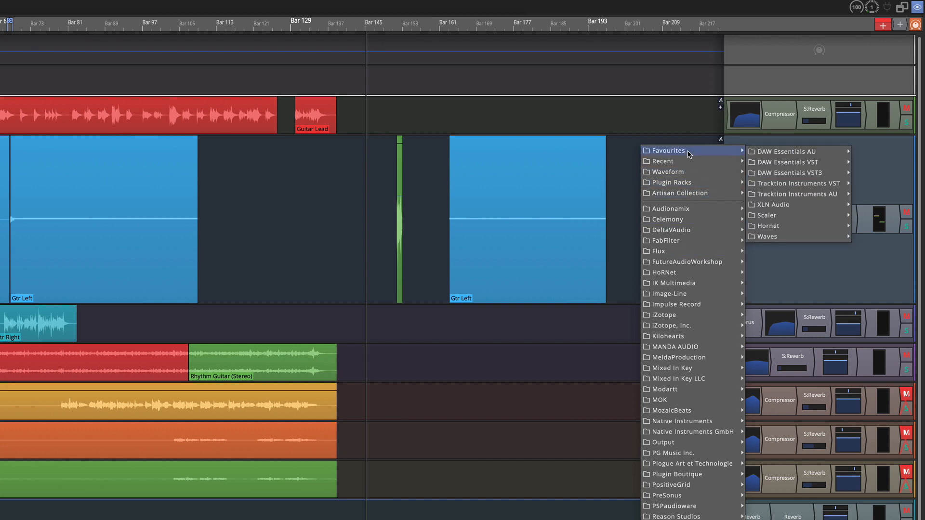
{"action": "mouse_move", "coordinate": [702, 186]}
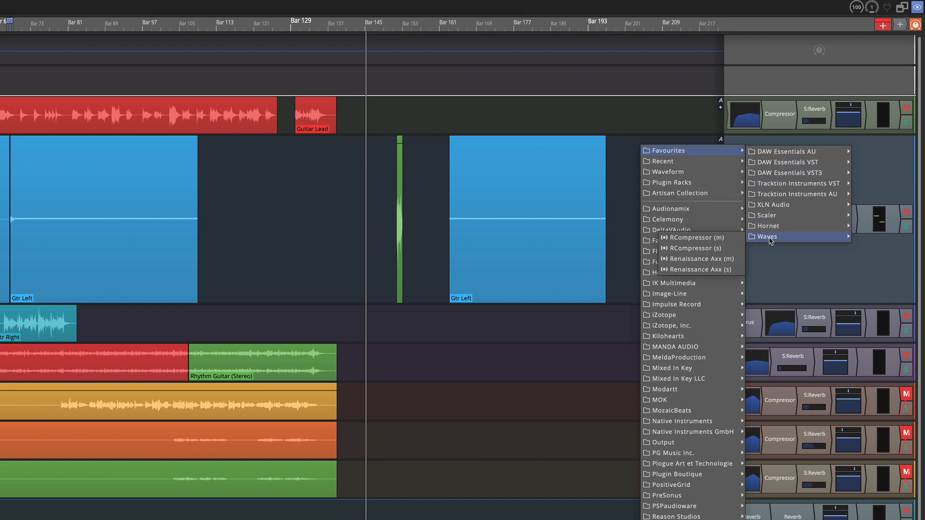
{"action": "mouse_move", "coordinate": [784, 154]}
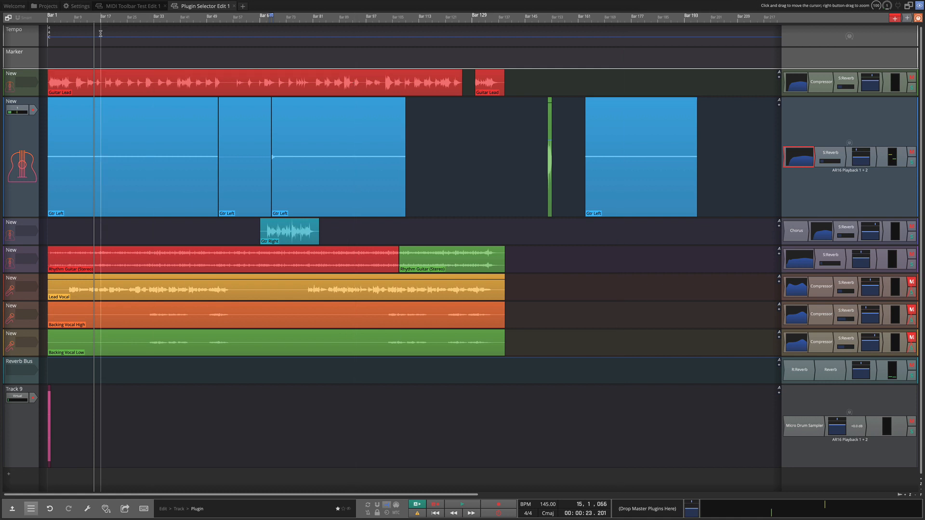
Step: Check the Waves folder of the Favourite Plugin List in the plugin settings and go back to the Plugin Selector edit
{"action": "left_click", "coordinate": [78, 7]}
{"action": "left_click", "coordinate": [26, 129]}
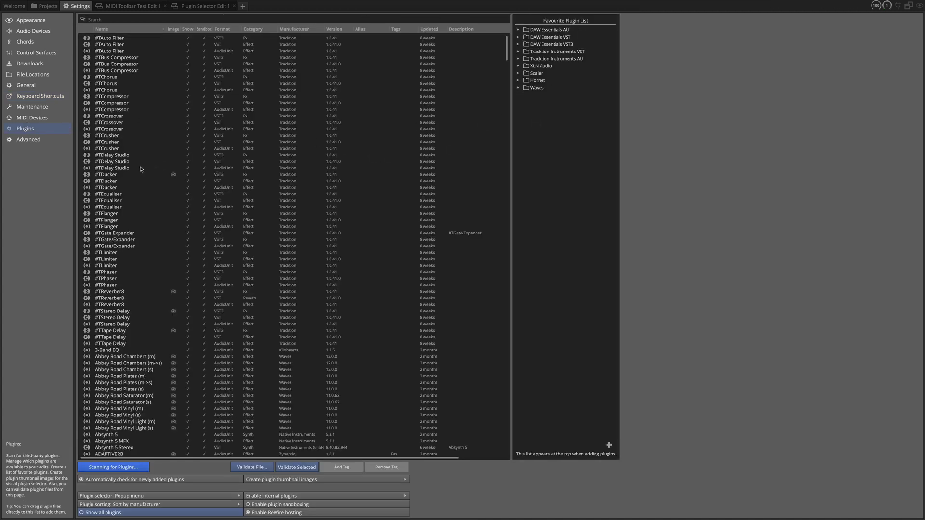
{"action": "left_click", "coordinate": [518, 88]}
{"action": "left_click", "coordinate": [517, 88]}
{"action": "left_click", "coordinate": [205, 5]}
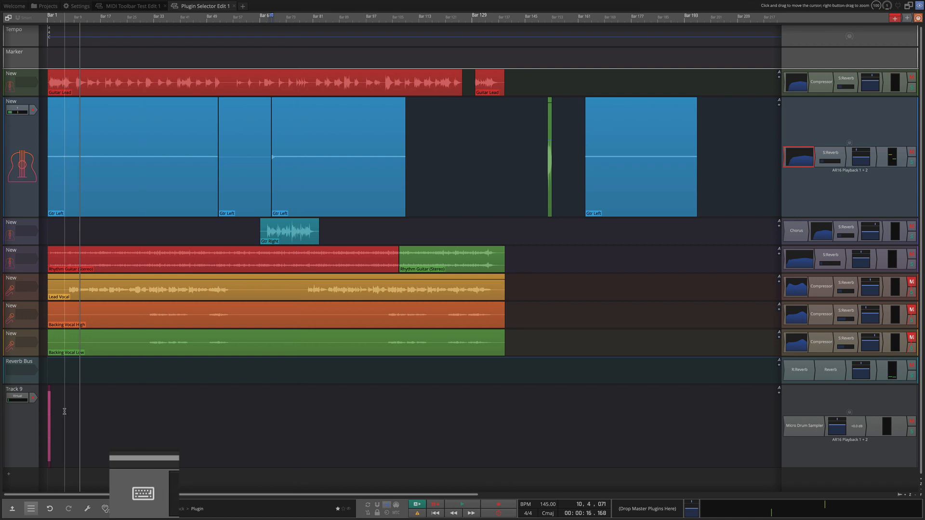
Step: Select Track 9, show the MIDI Typing keyboard over the arrangement and try two of its keys
{"action": "left_click", "coordinate": [64, 411]}
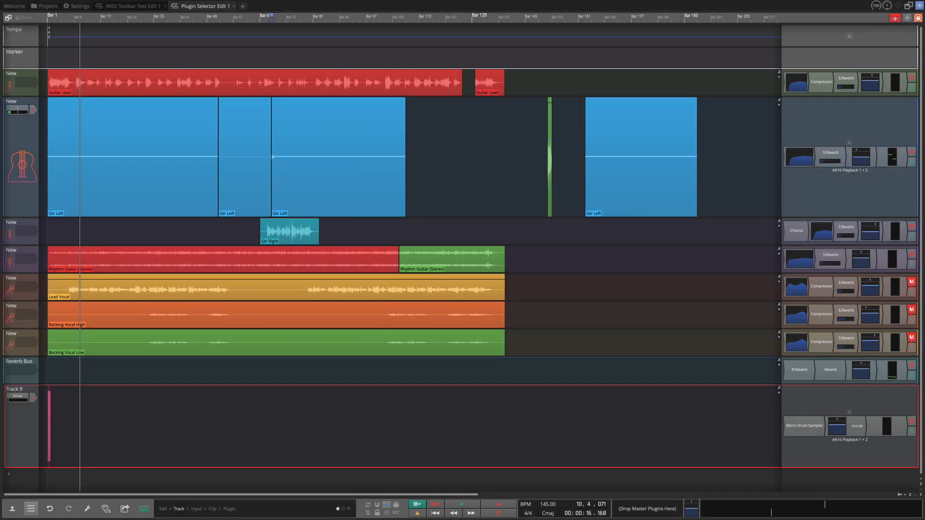
{"action": "left_click", "coordinate": [144, 508]}
{"action": "left_click_drag", "start_coordinate": [356, 477], "coordinate": [314, 155]}
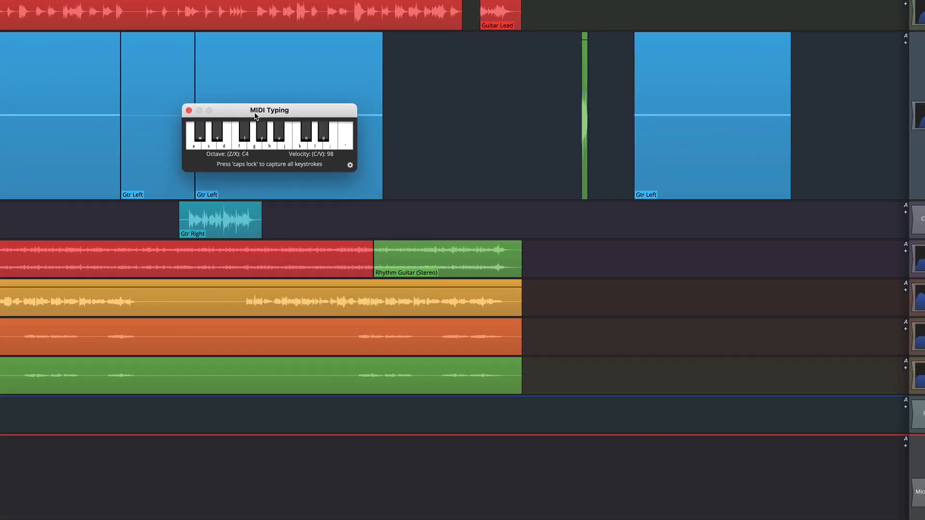
{"action": "left_click", "coordinate": [255, 145]}
{"action": "left_click", "coordinate": [272, 145]}
{"action": "left_click_drag", "start_coordinate": [277, 115], "coordinate": [279, 170]}
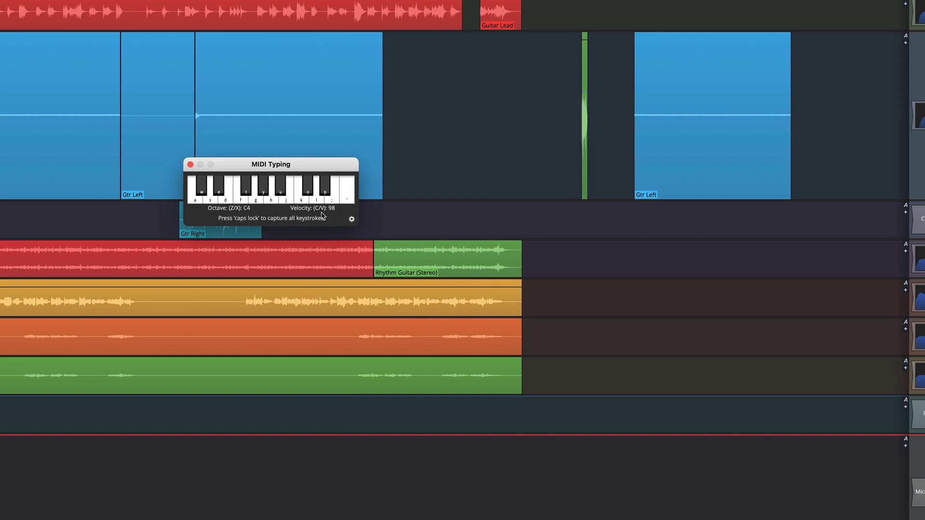
Step: Examine the note-to-key assignments of the MIDI Typing keyboard and close its window
{"action": "left_click", "coordinate": [351, 220]}
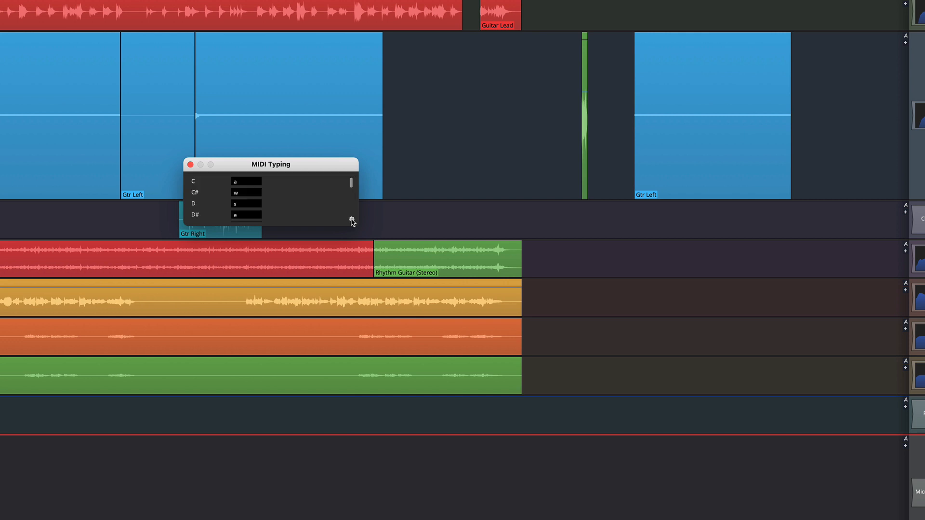
{"action": "left_click", "coordinate": [351, 220]}
{"action": "left_click", "coordinate": [352, 220]}
{"action": "left_click", "coordinate": [351, 220]}
{"action": "left_click", "coordinate": [352, 220]}
{"action": "left_click_drag", "start_coordinate": [352, 183], "coordinate": [349, 137]}
{"action": "left_click", "coordinate": [352, 220]}
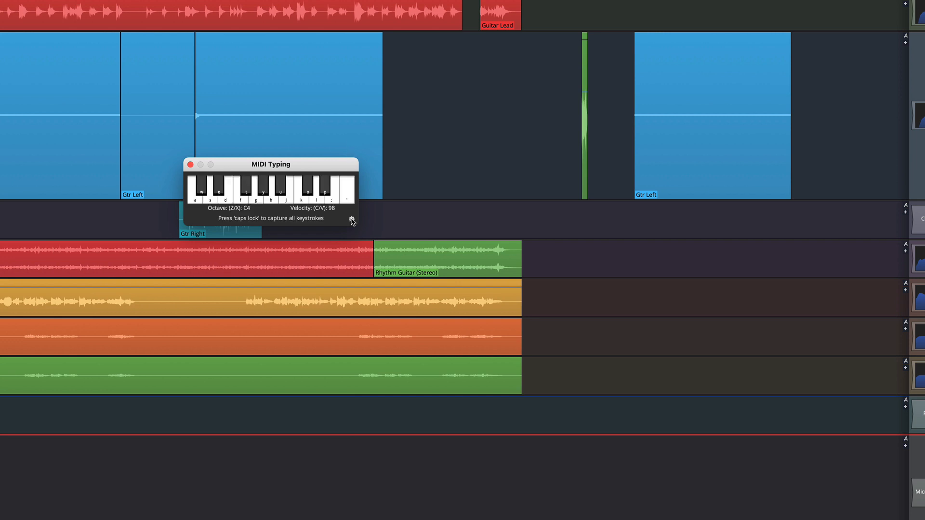
{"action": "left_click", "coordinate": [190, 165]}
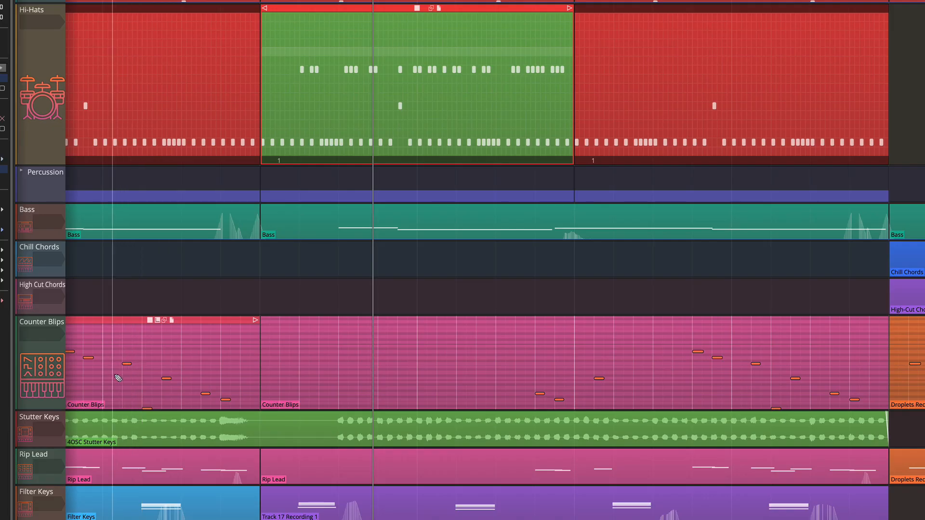
Step: In MIDI Toolbar Test Edit 1, open the Counter Blips clip ending at bar 21 in the MIDI editor and shrink the editor to the lower quarter
{"action": "mouse_move", "coordinate": [56, 411]}
{"action": "left_mouse_down"}
{"action": "mouse_move", "coordinate": [56, 372]}
{"action": "mouse_move", "coordinate": [56, 415]}
{"action": "left_mouse_up"}
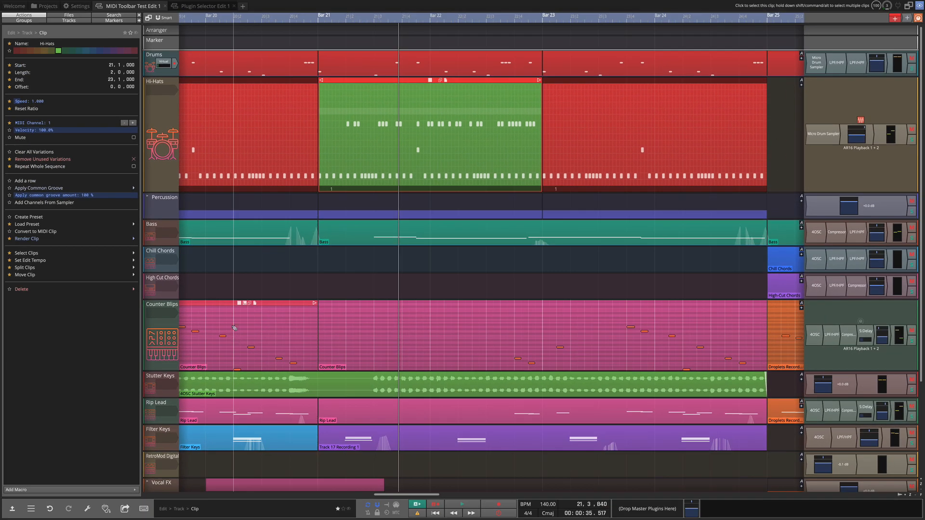
{"action": "double_click", "coordinate": [229, 302]}
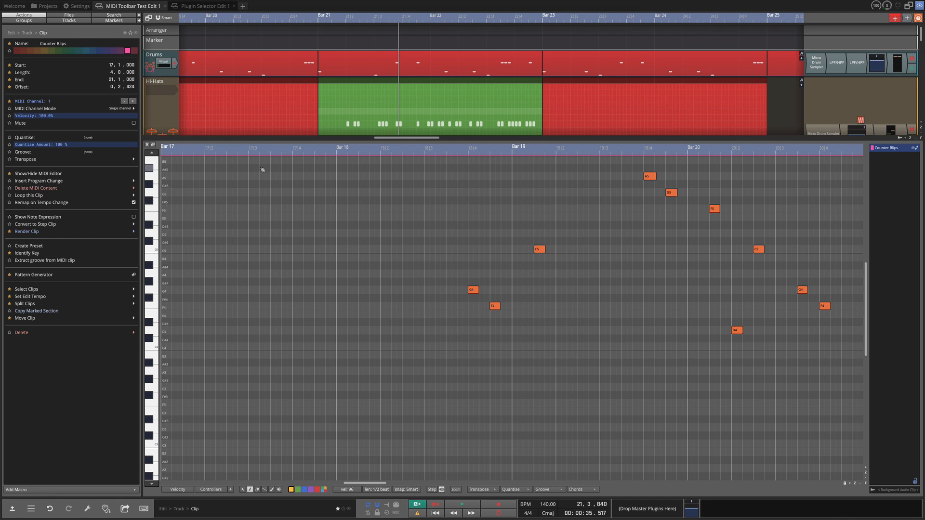
{"action": "left_click_drag", "start_coordinate": [240, 140], "coordinate": [240, 365]}
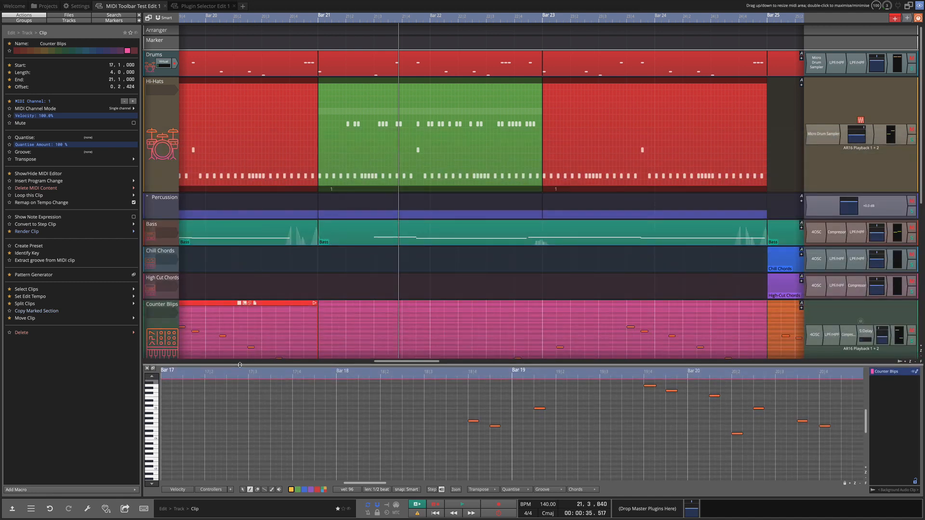
Step: Show the green Hi-Hats step clip in the MIDI editor and enlarge the editor to a little under half the window height
{"action": "left_click", "coordinate": [383, 80]}
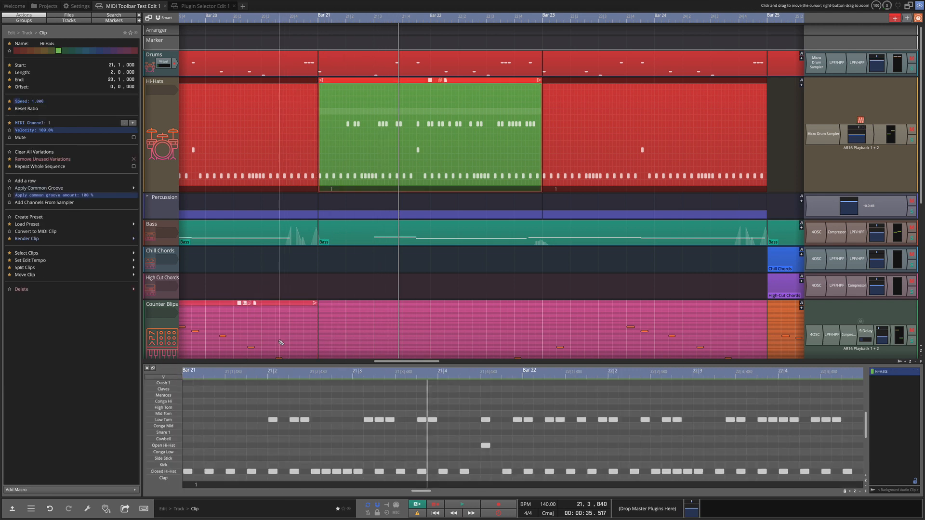
{"action": "left_click_drag", "start_coordinate": [276, 364], "coordinate": [280, 279]}
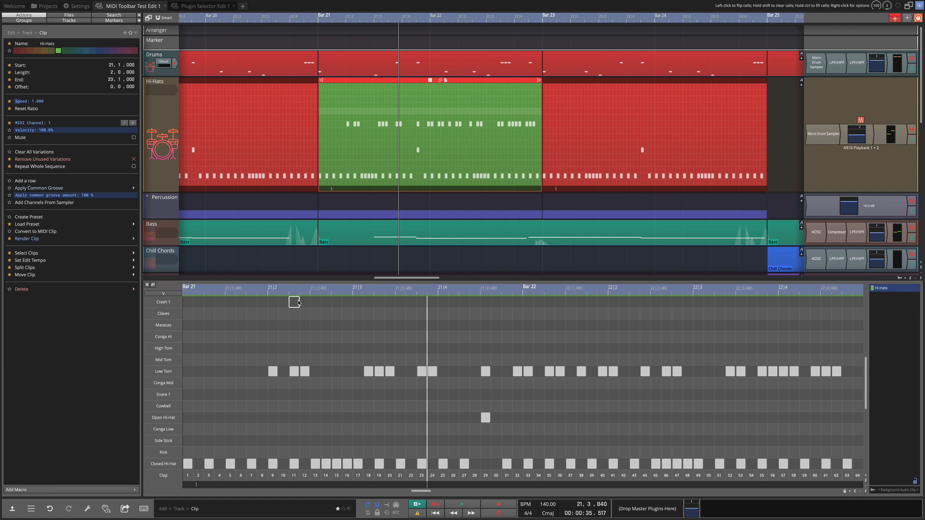
{"action": "scroll", "coordinate": [299, 302], "scroll_direction": "down", "scroll_amount": 5}
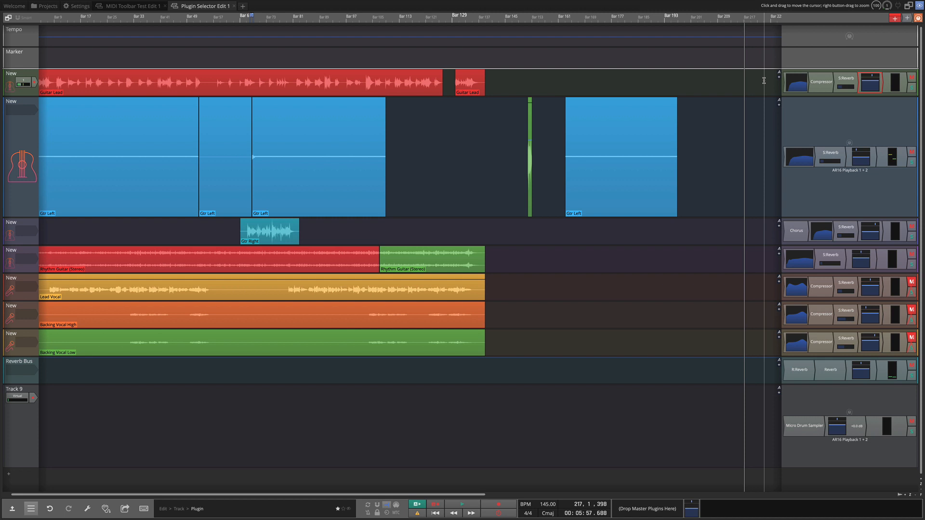
Step: In the Plugin Selector edit, select all plugins of the Volume & Pan type and lower their volumes together, with Track 9 at about -6 dB
{"action": "right_click", "coordinate": [859, 87]}
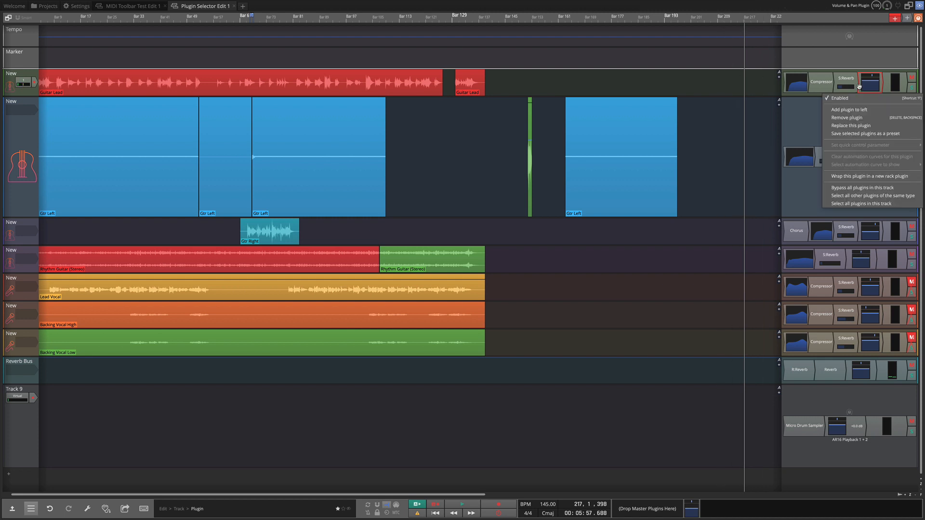
{"action": "left_click", "coordinate": [853, 196]}
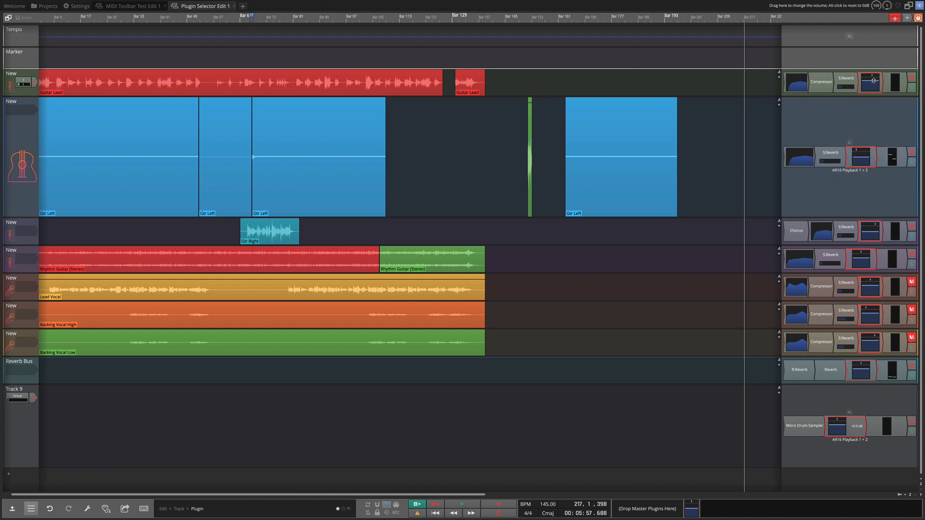
{"action": "left_click_drag", "start_coordinate": [874, 83], "coordinate": [860, 99]}
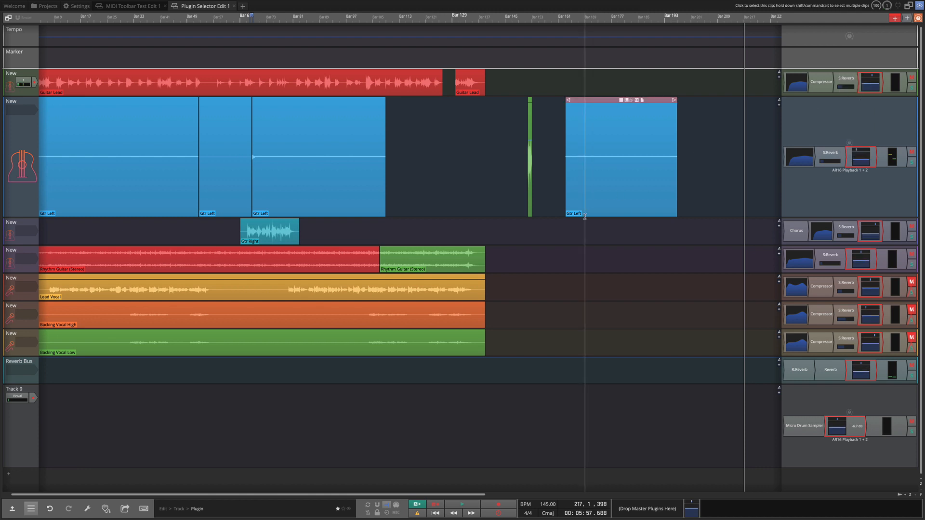
Step: Show the mixer and raise the linked channel faders together, with the purple channel at about -1.15 dB
{"action": "key", "text": "shift+m"}
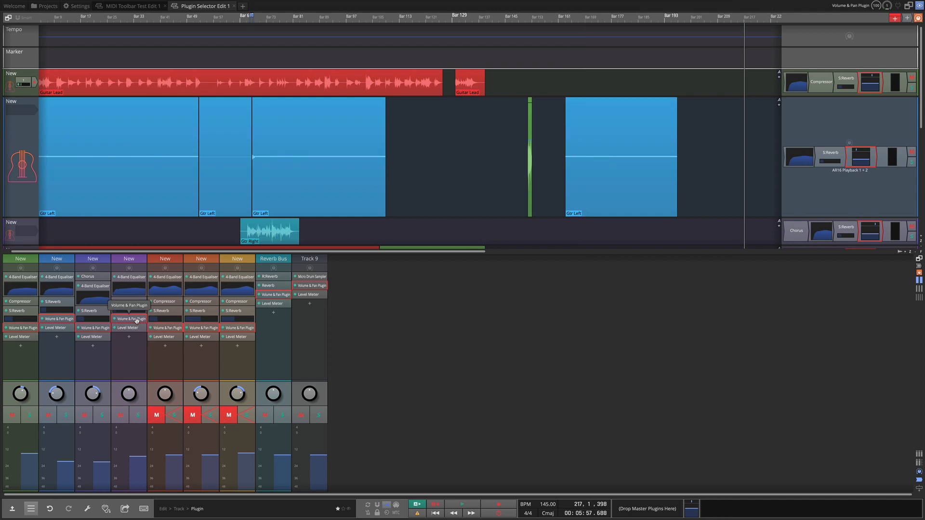
{"action": "mouse_move", "coordinate": [139, 462]}
{"action": "left_mouse_down"}
{"action": "mouse_move", "coordinate": [140, 475]}
{"action": "mouse_move", "coordinate": [139, 449]}
{"action": "left_mouse_up"}
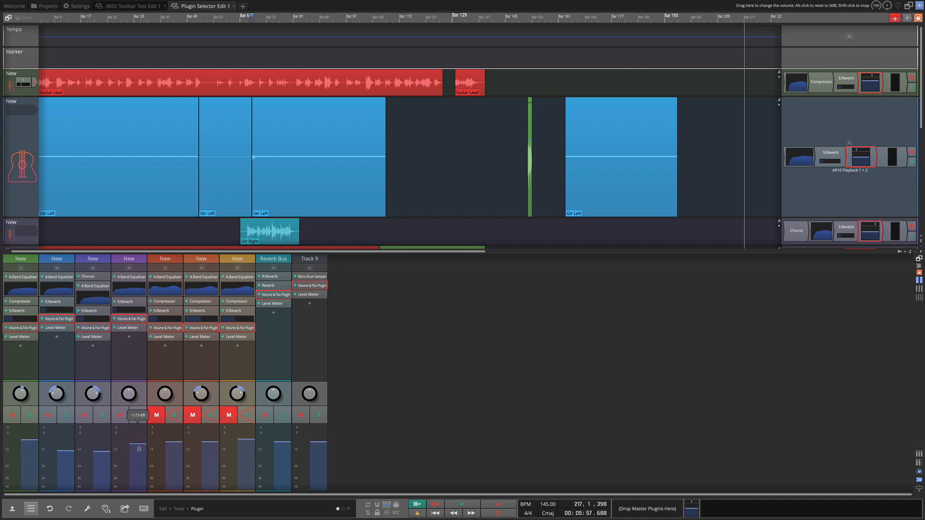
Step: Review the audio buffer sizes and device reset options in the audio device settings, cancel the input reset, and open the Advanced settings
{"action": "left_click", "coordinate": [83, 7]}
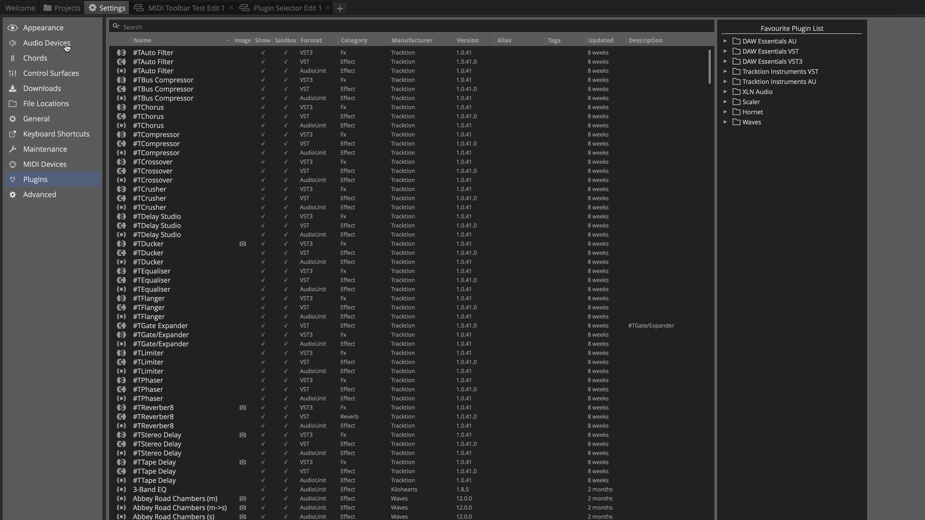
{"action": "left_click", "coordinate": [63, 47]}
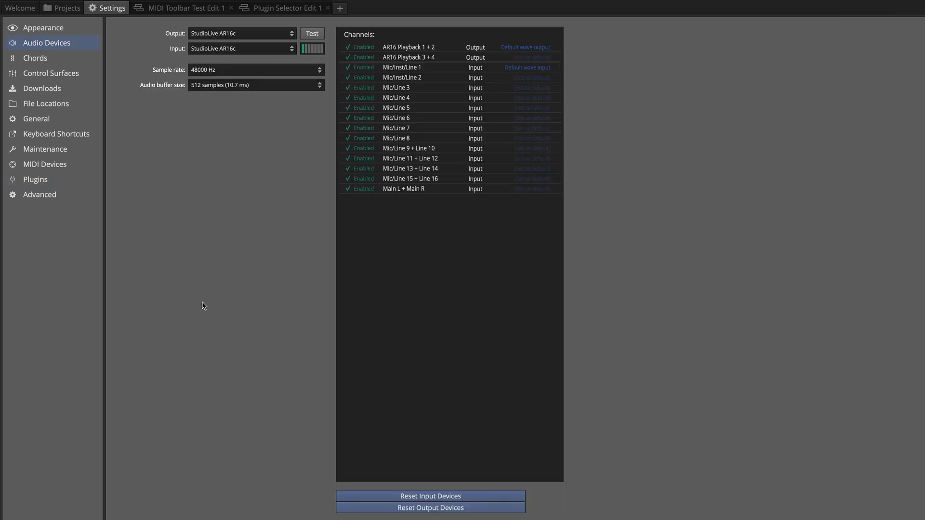
{"action": "left_click", "coordinate": [265, 87]}
{"action": "left_click", "coordinate": [264, 87]}
{"action": "left_click", "coordinate": [448, 498]}
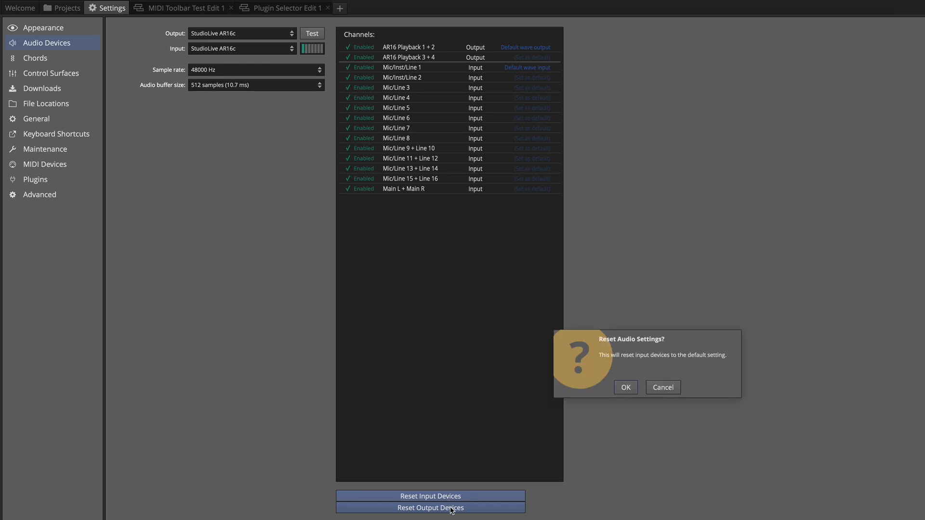
{"action": "left_click", "coordinate": [664, 388]}
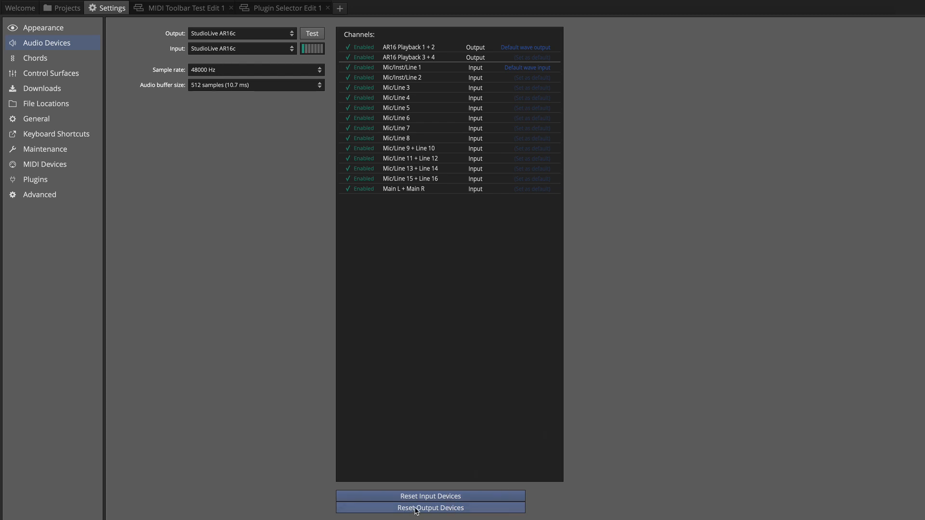
{"action": "left_click", "coordinate": [44, 198]}
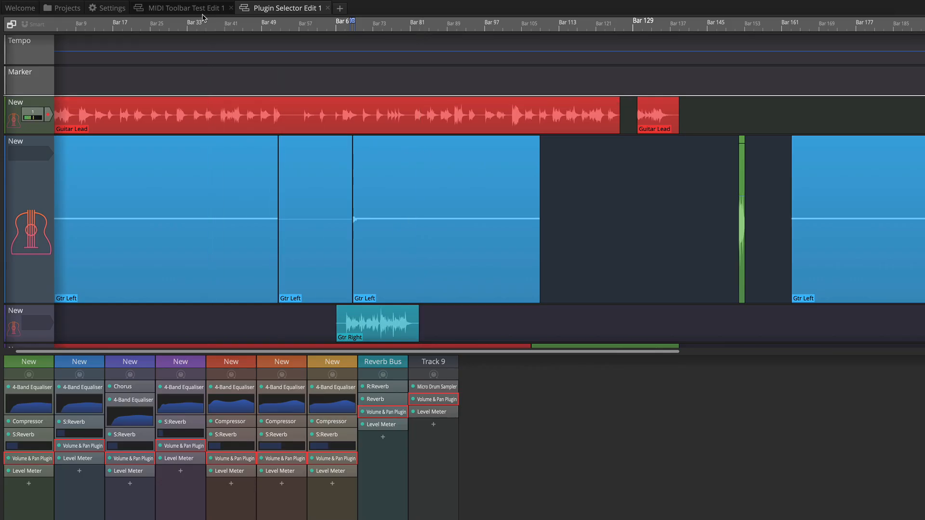
Step: In MIDI Toolbar Test Edit 1, mark the region from about beat 4 of bar 20 to bar 22 and delete its time
{"action": "left_click", "coordinate": [201, 11]}
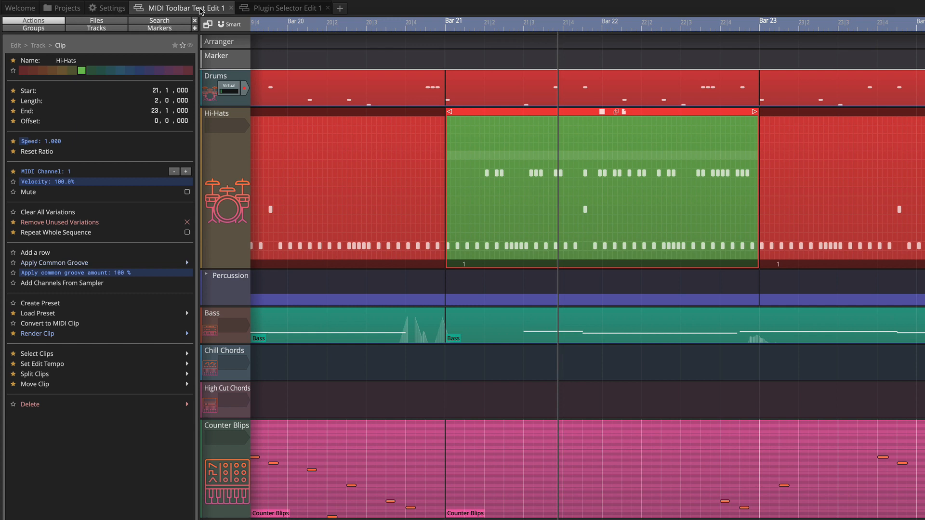
{"action": "mouse_move", "coordinate": [427, 72]}
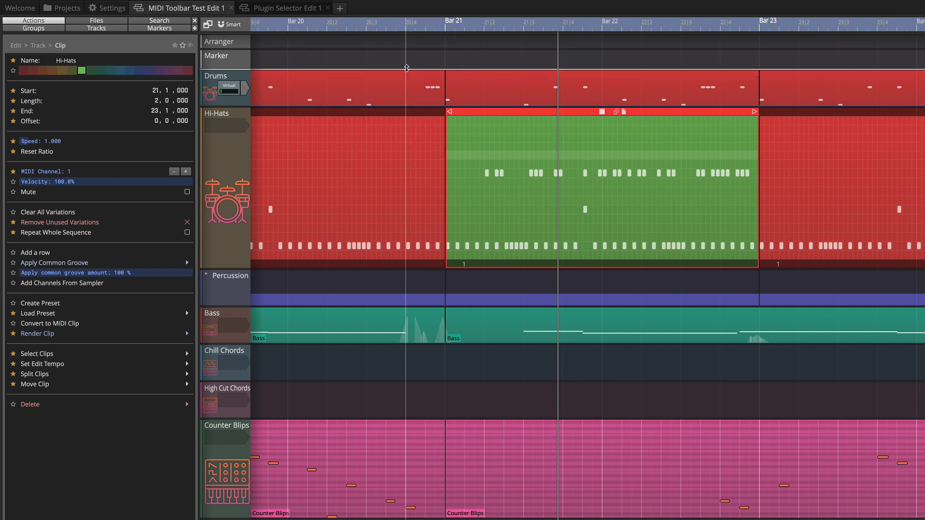
{"action": "left_click_drag", "start_coordinate": [410, 59], "coordinate": [597, 60]}
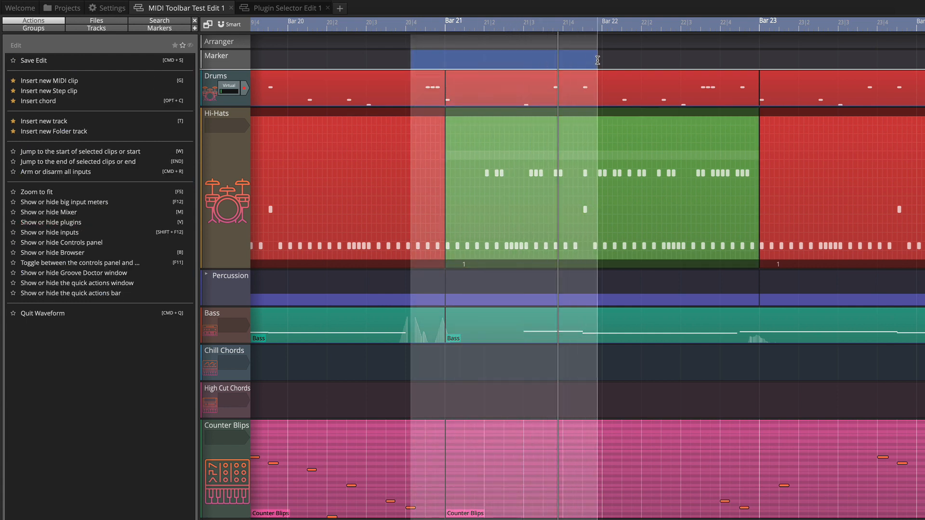
{"action": "right_click", "coordinate": [499, 58]}
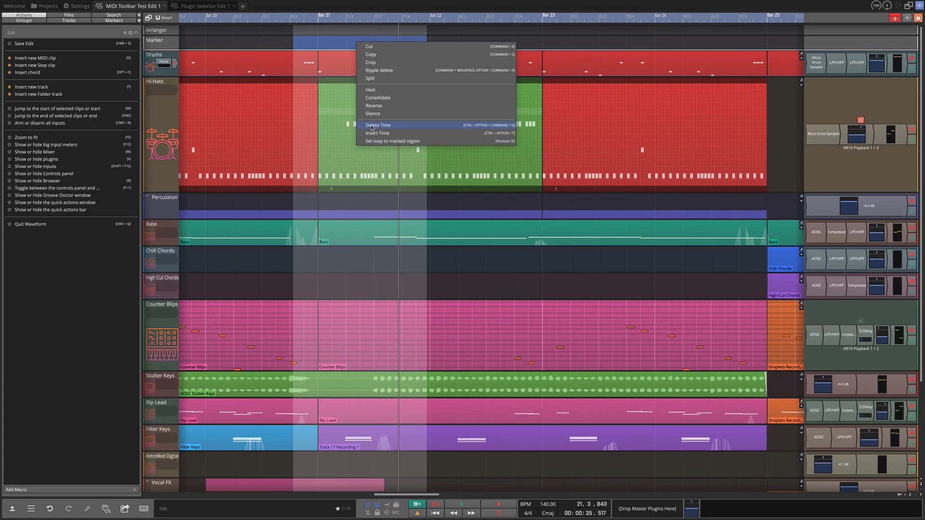
{"action": "left_click", "coordinate": [372, 127]}
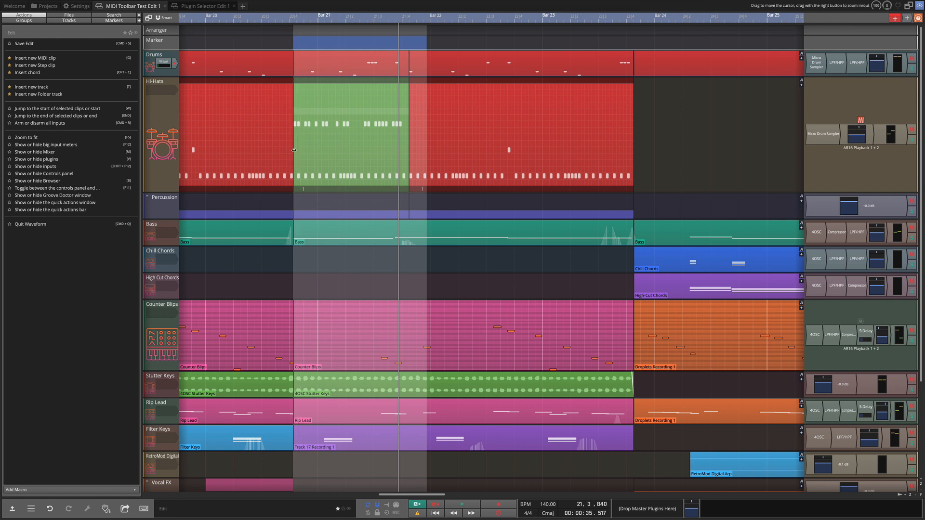
Step: Review the timeline's Delete time options and clear the marked region, placing the cursor at beat 3 of bar 22
{"action": "right_click", "coordinate": [315, 18]}
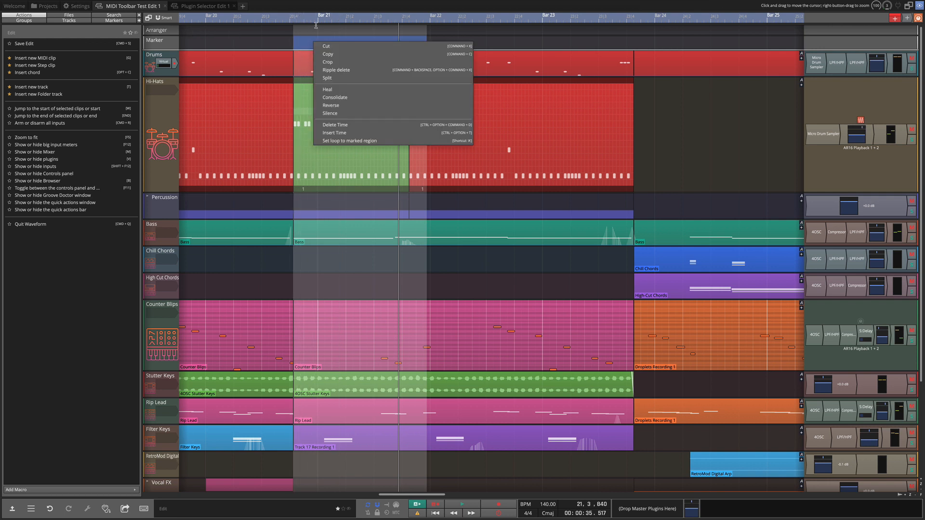
{"action": "left_click", "coordinate": [314, 17]}
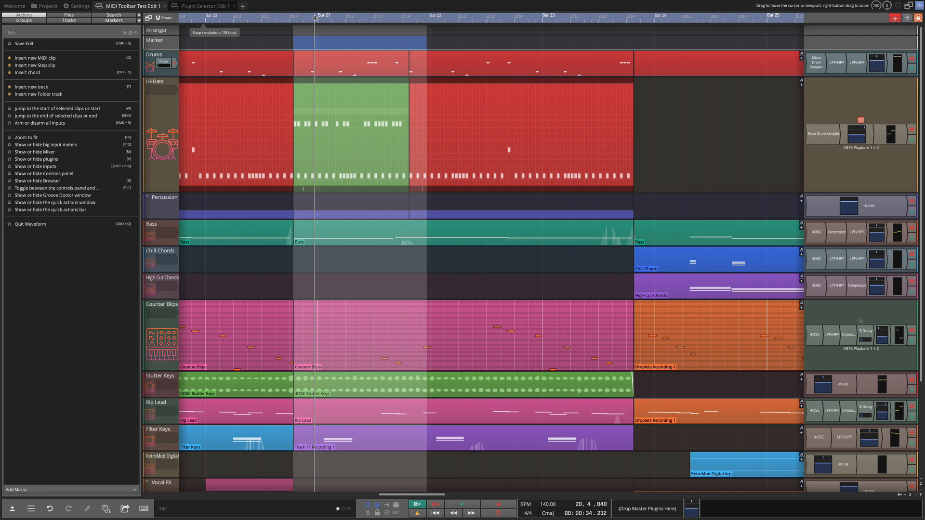
{"action": "right_click", "coordinate": [314, 18]}
{"action": "mouse_move", "coordinate": [351, 99]}
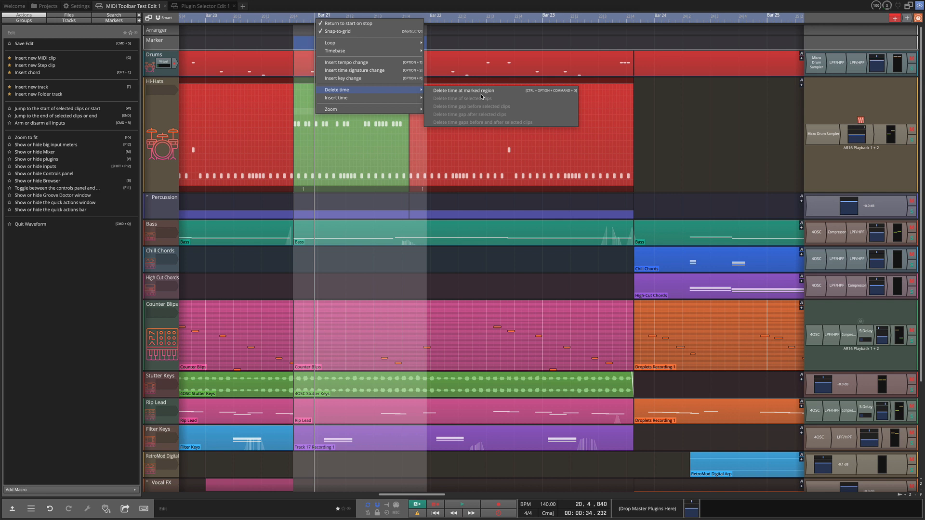
{"action": "left_click", "coordinate": [487, 40]}
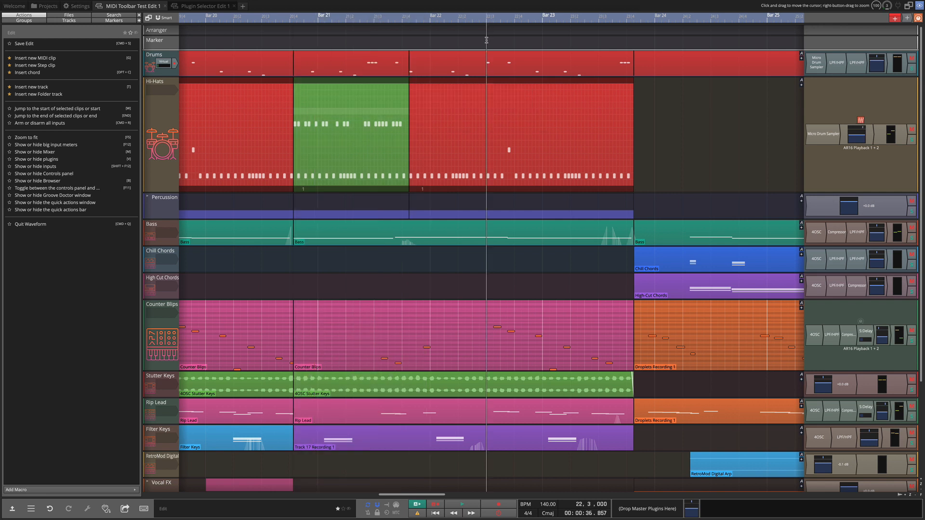